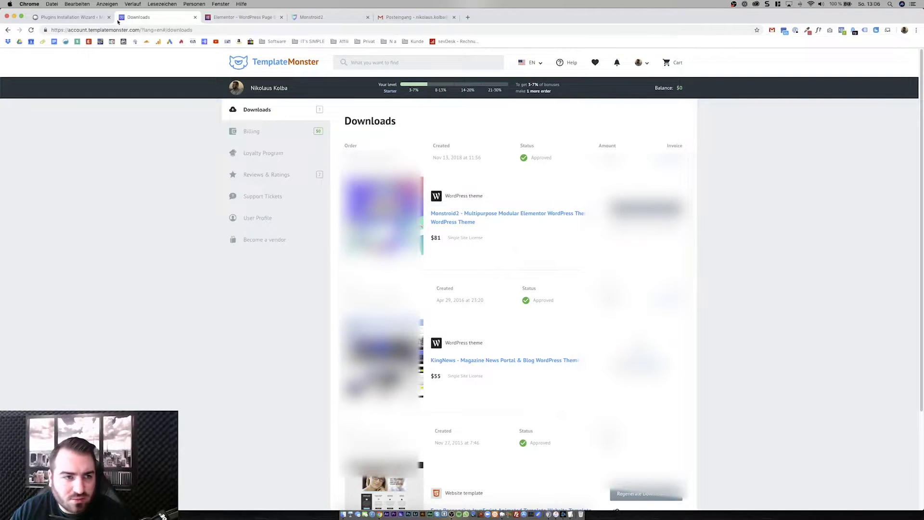
Step: Look through the skins offered for installation in the WordPress plugins wizard
left_click(88, 18)
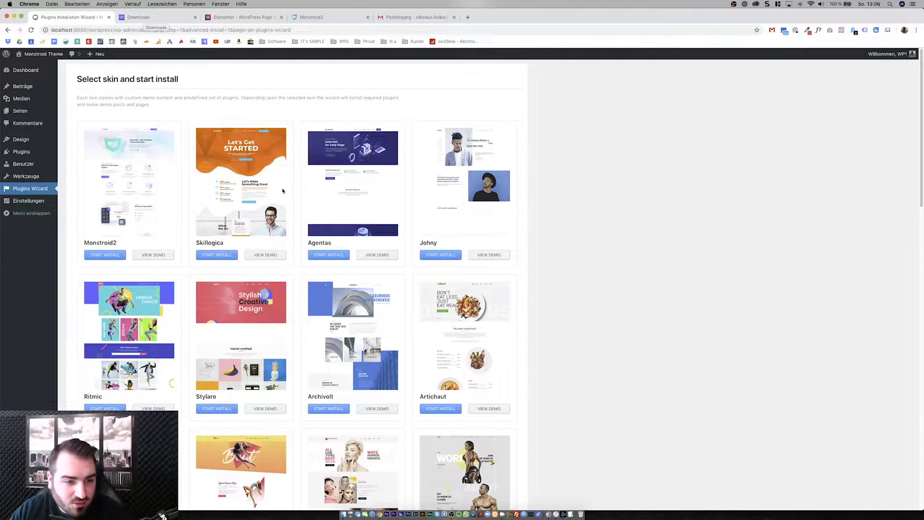
scroll(280, 203, "down", 1)
scroll(281, 203, "down", 1)
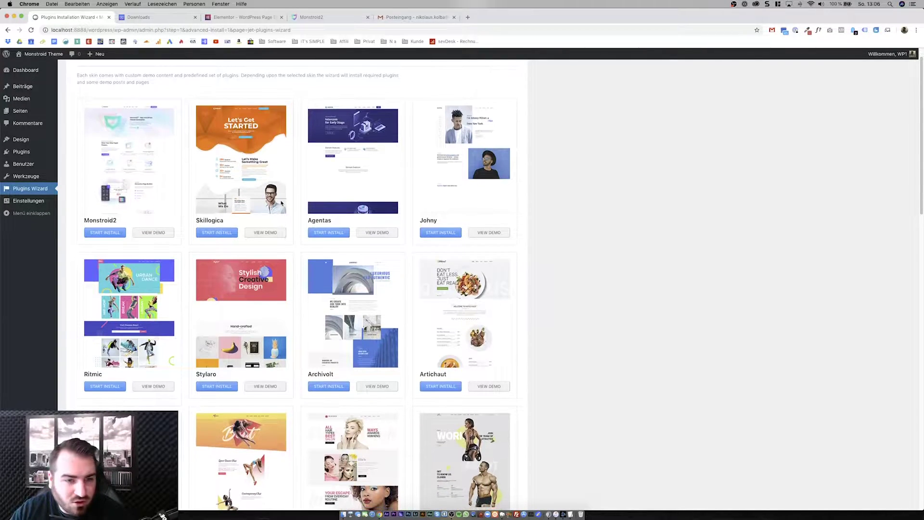
scroll(281, 204, "down", 5)
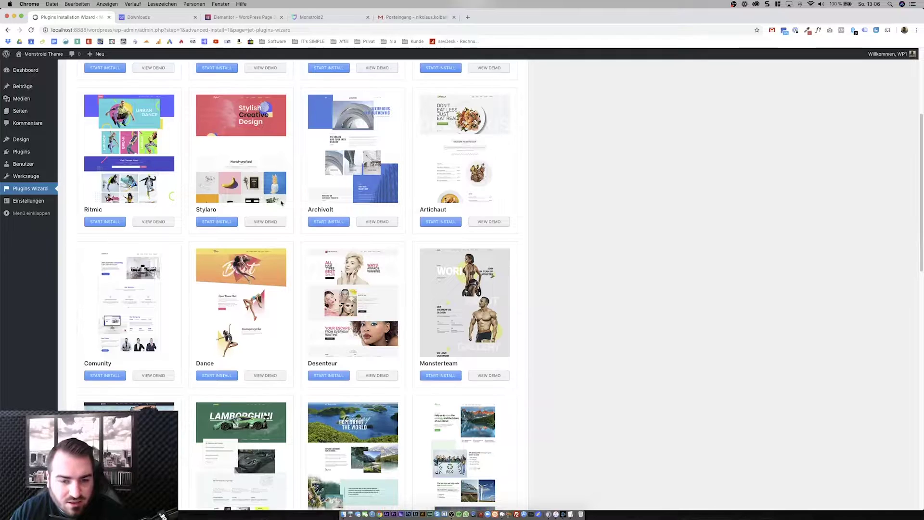
scroll(277, 199, "down", 2)
Step: Open the Monstroid2 theme's product page from the TemplateMonster downloads list and close the downloads page
left_click(178, 18)
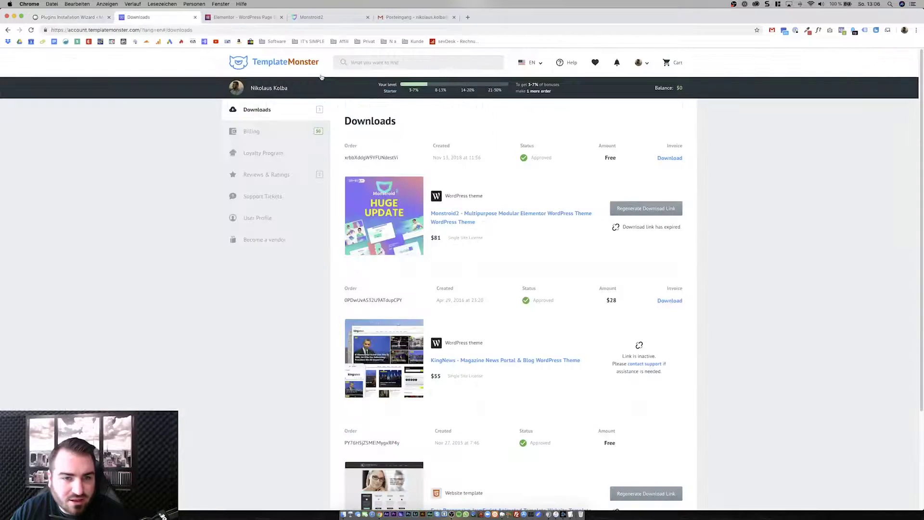
left_click(476, 212)
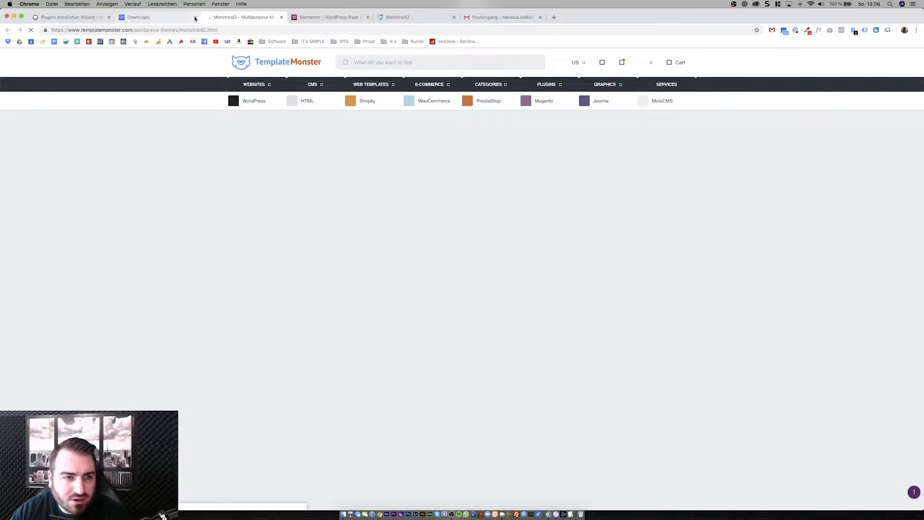
left_click(195, 18)
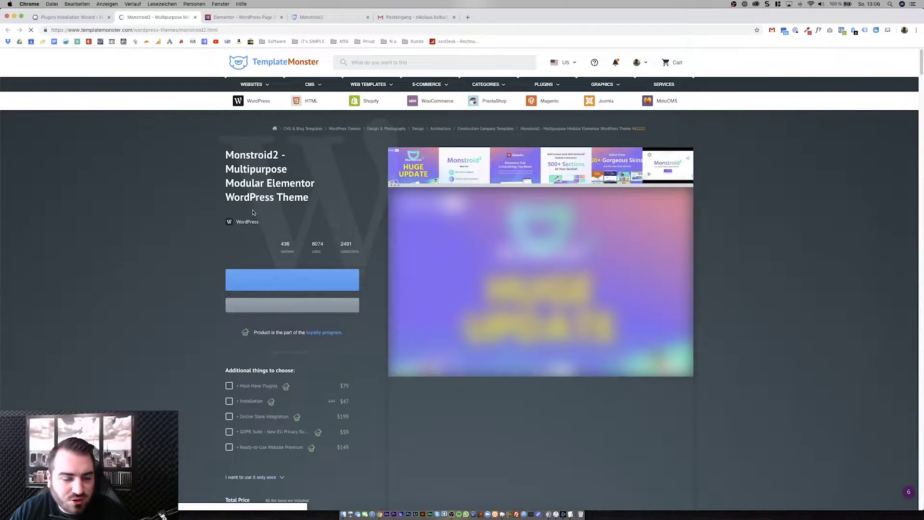
Step: Skim the Monstroid2 product page from the purchase options to the similar templates and return to its beginning
scroll(253, 214, "down", 3)
scroll(254, 214, "down", 6)
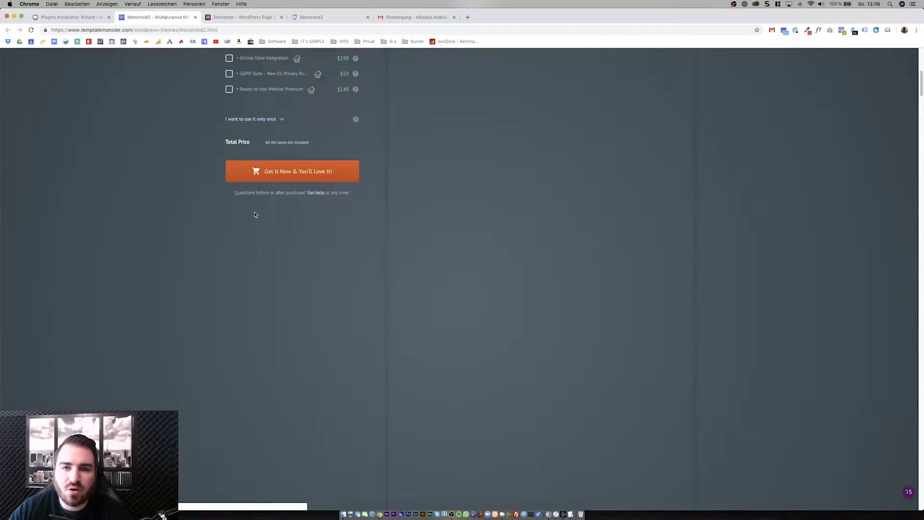
scroll(255, 214, "down", 15)
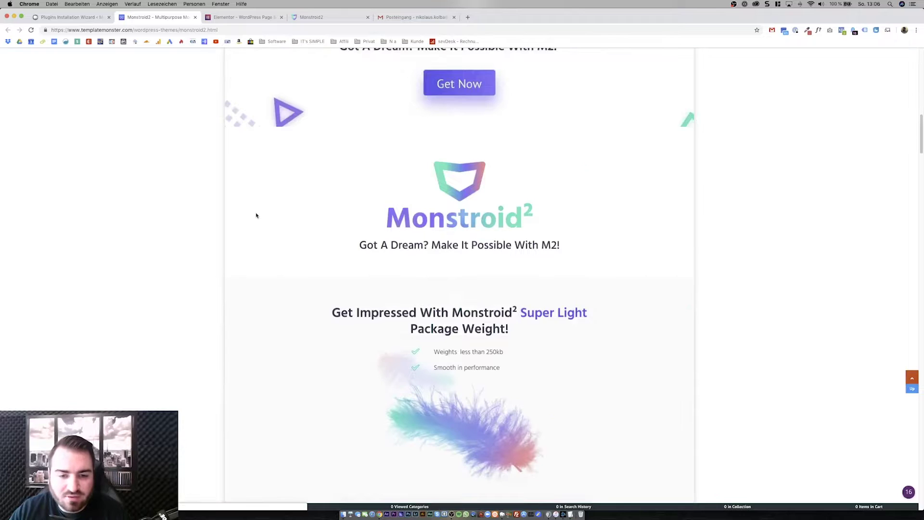
scroll(256, 215, "down", 20)
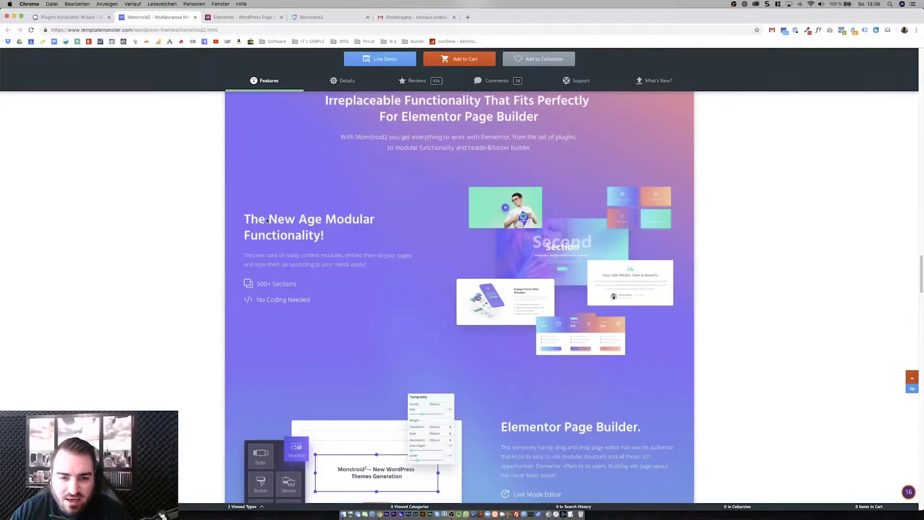
scroll(282, 222, "down", 20)
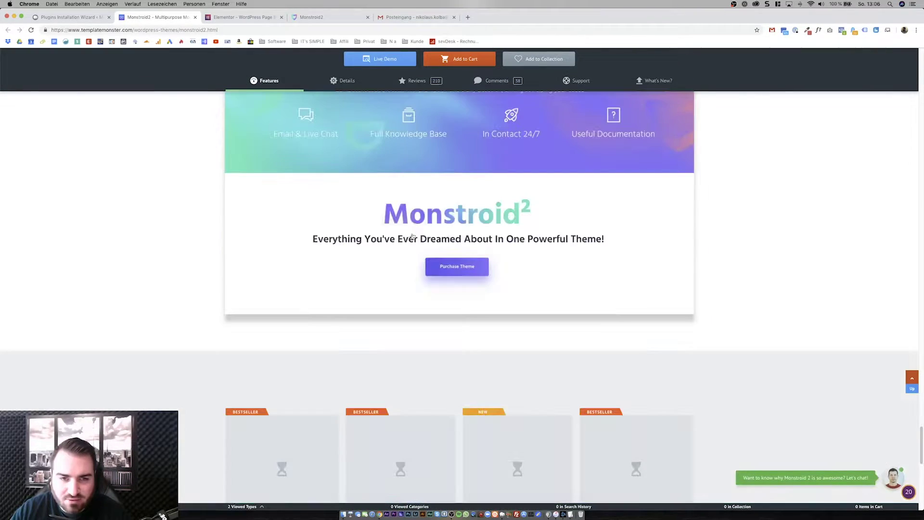
scroll(277, 202, "down", 7)
scroll(277, 203, "up", 2)
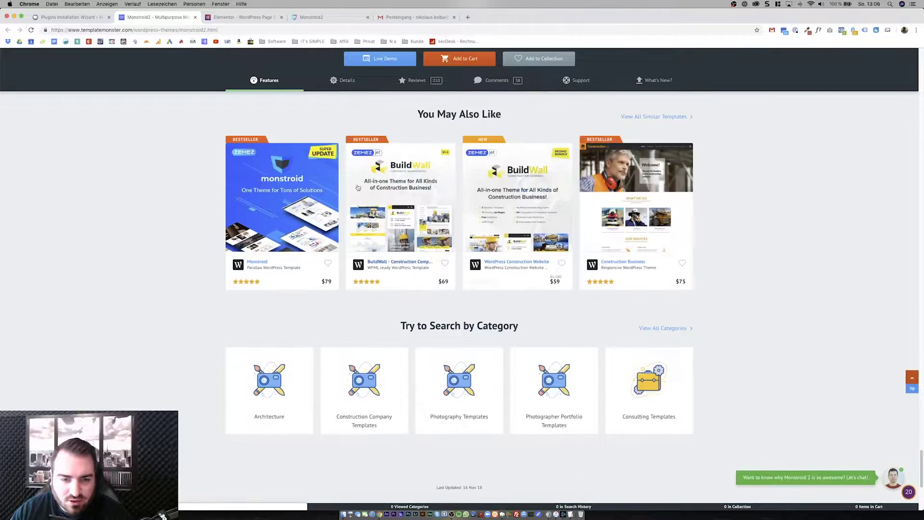
scroll(277, 202, "up", 20)
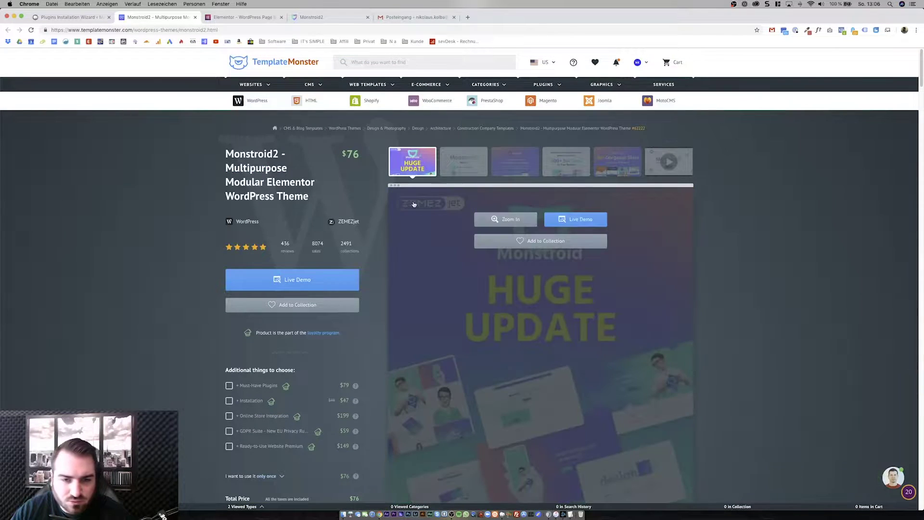
Step: Return to the WordPress plugins wizard and review the complete list of installable skins
key("ctrl+shift+Tab")
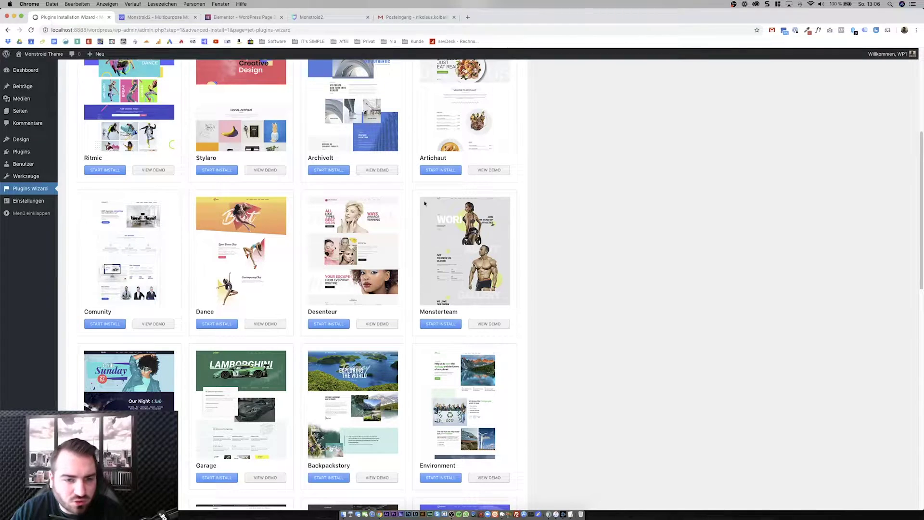
scroll(548, 242, "down", 3)
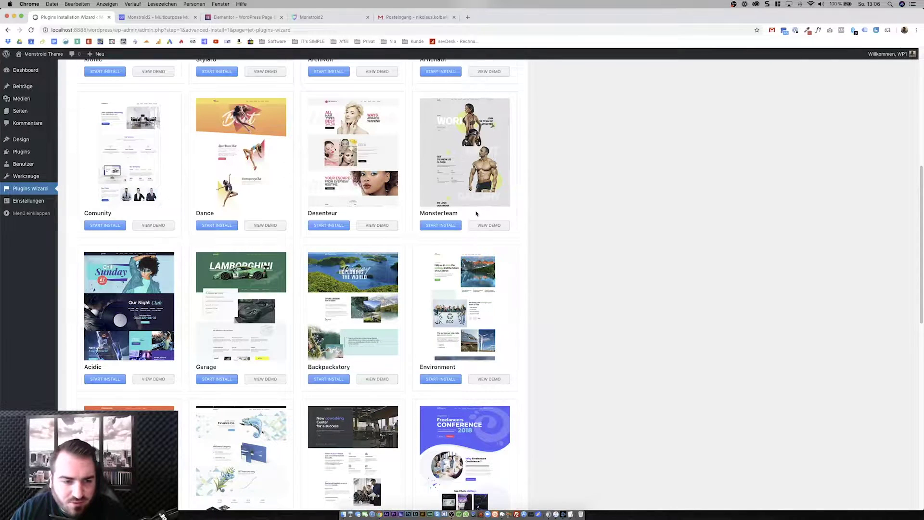
scroll(426, 244, "down", 2)
scroll(272, 305, "down", 5)
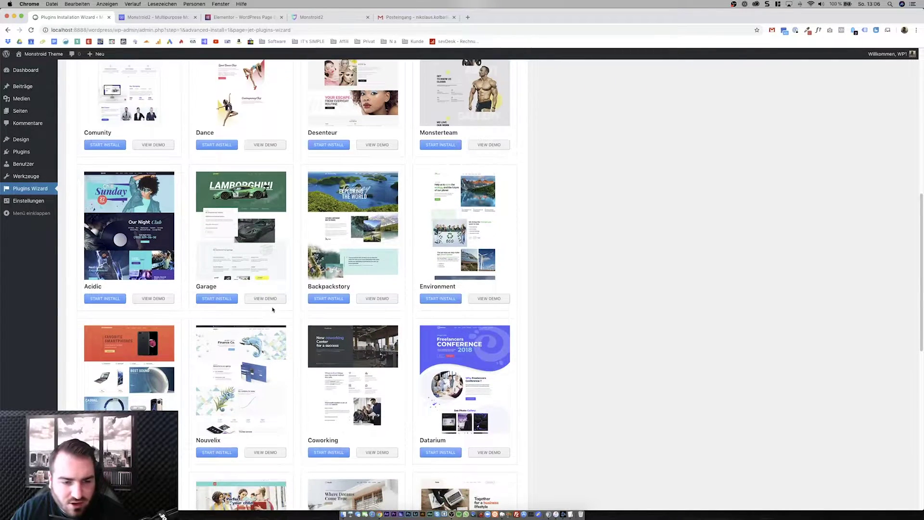
scroll(325, 312, "down", 10)
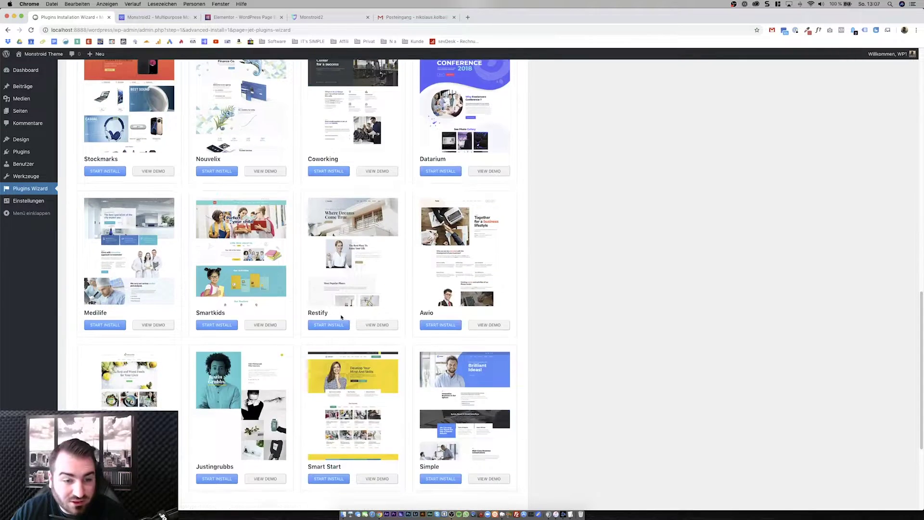
scroll(342, 318, "up", 20)
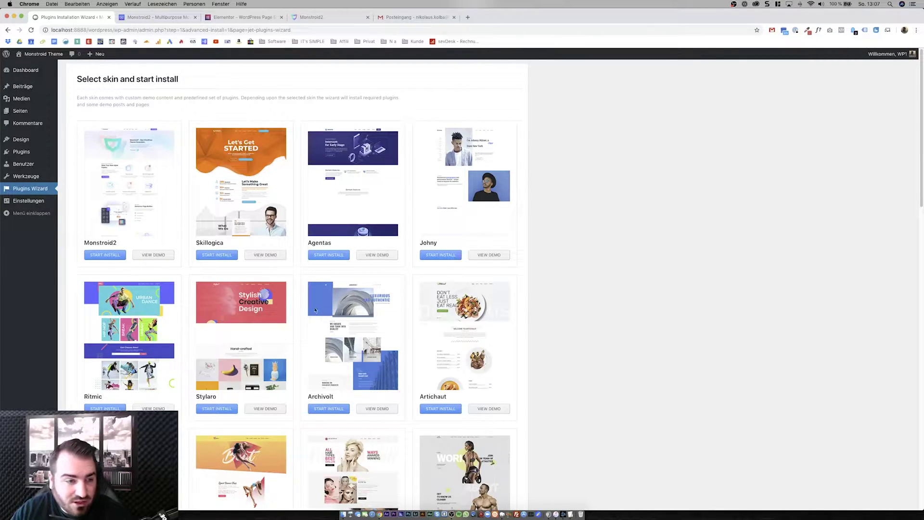
Step: Start installing the Monstroid2 skin with the extra plugins Cherry Popups and JetReviews For Elementor included
left_click(104, 254)
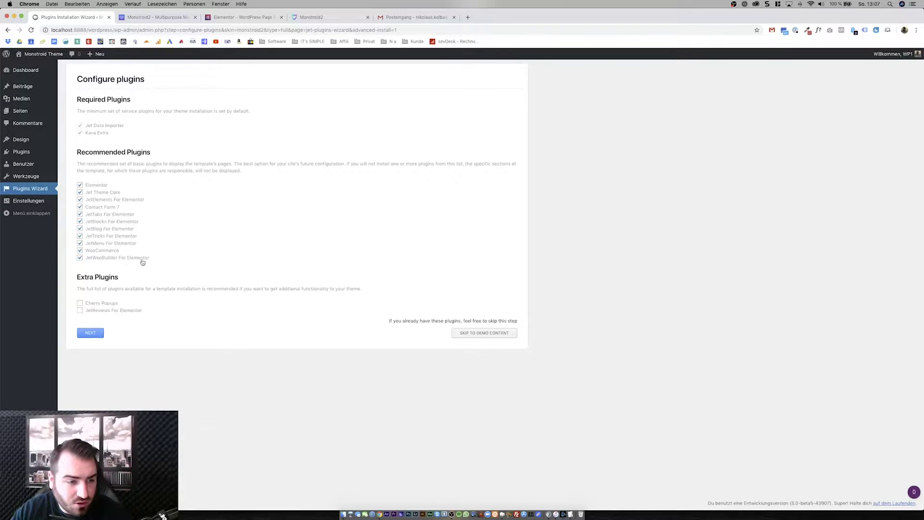
left_click(99, 304)
left_click(102, 312)
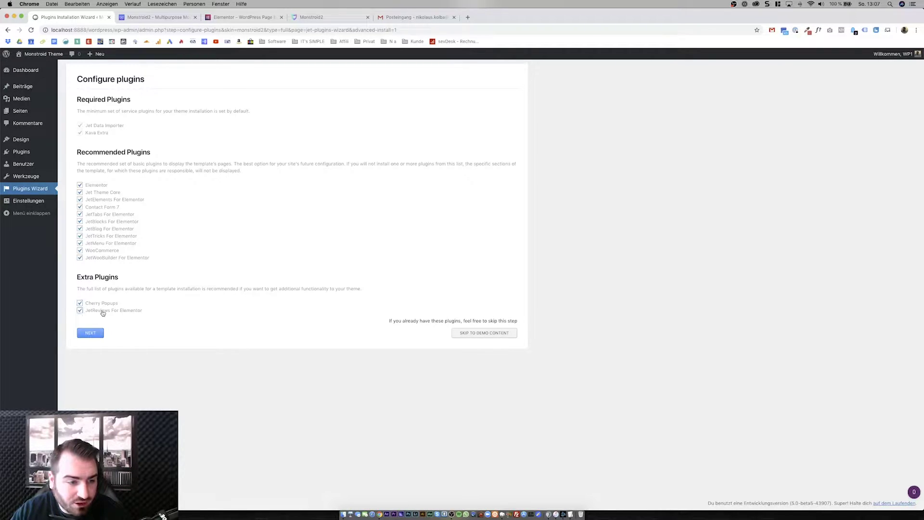
left_click(91, 334)
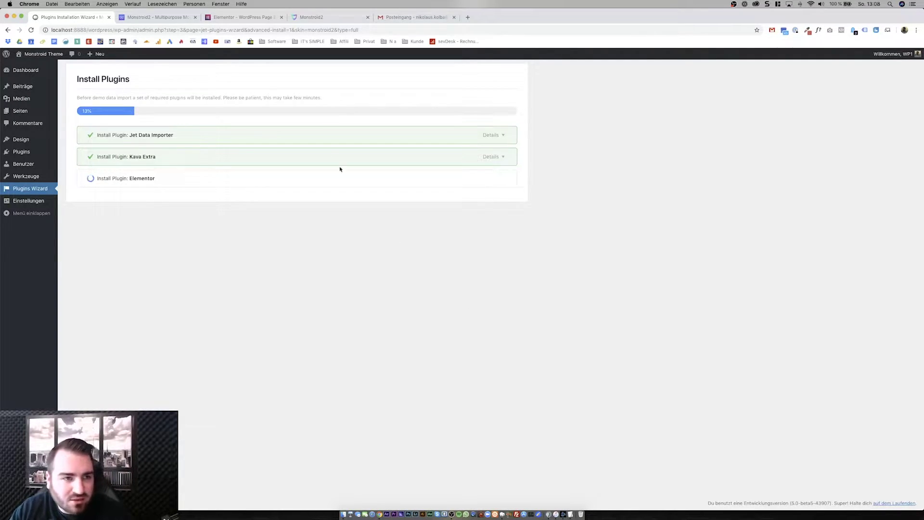
Step: Switch to TemplateMonster, show its WordPress themes and narrow them to the Elementor Page Builder feature
left_click(153, 19)
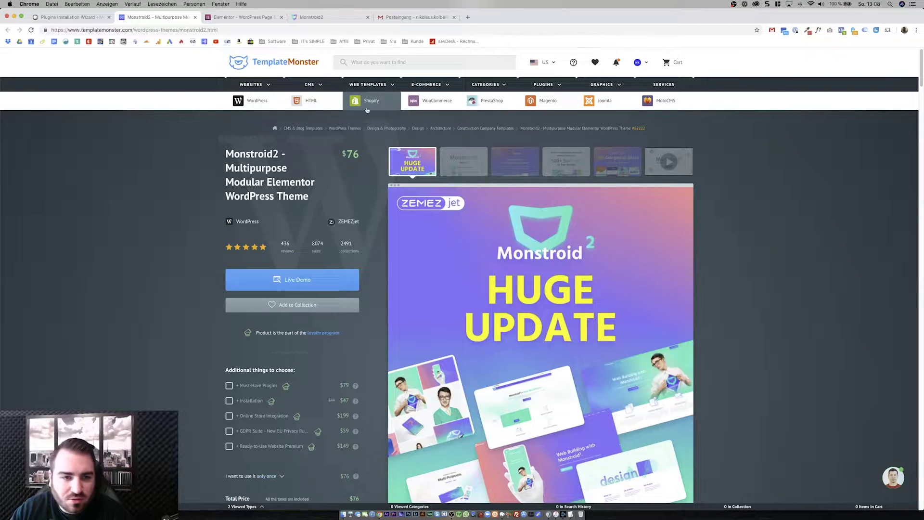
left_click(258, 122)
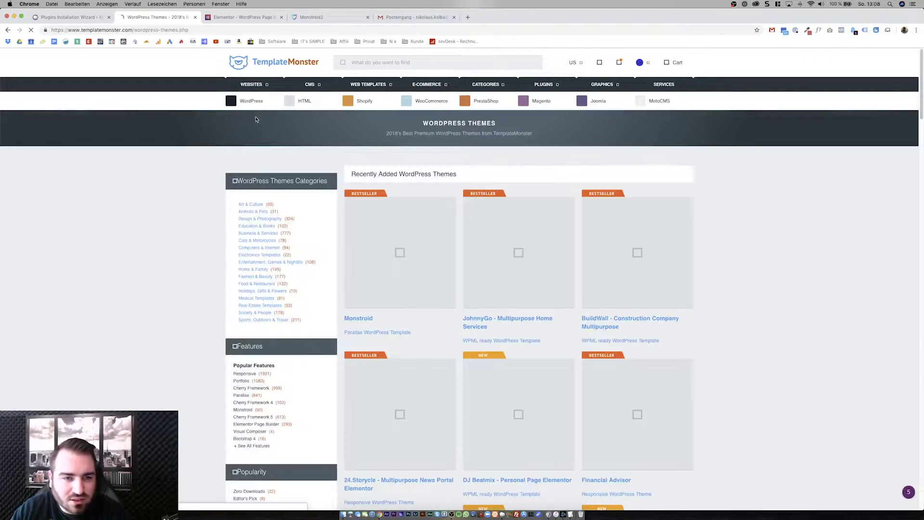
scroll(200, 217, "down", 5)
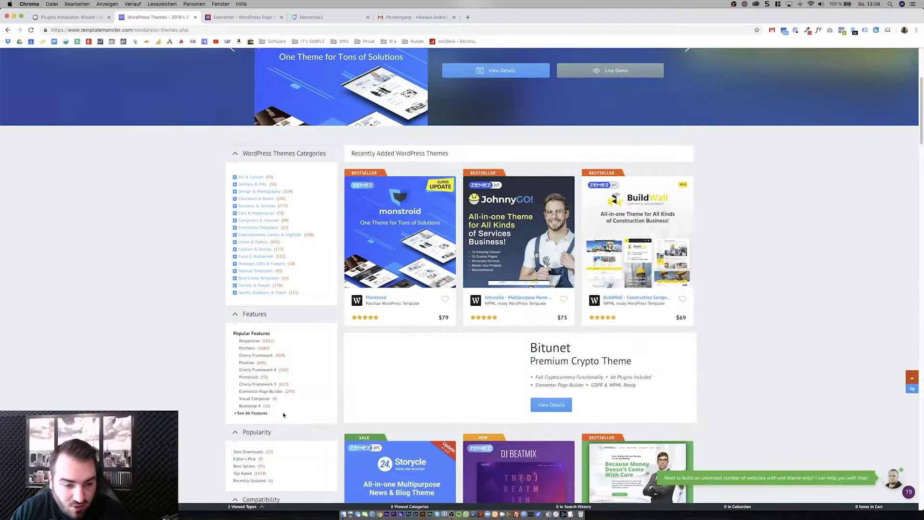
left_click(262, 391)
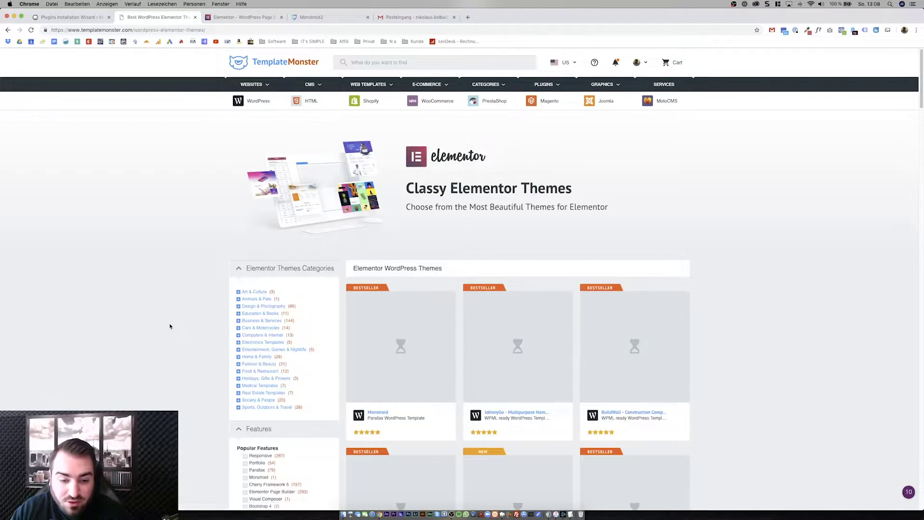
Step: Browse the Elementor WordPress themes and open the Monstroid2 multipurpose theme's product page
scroll(172, 324, "down", 3)
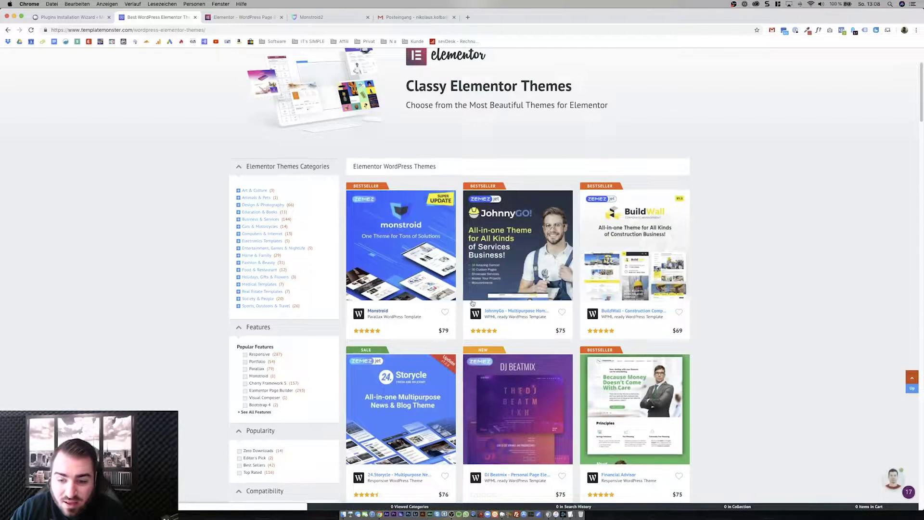
scroll(393, 292, "down", 3)
mouse_move(393, 292)
scroll(404, 317, "down", 2)
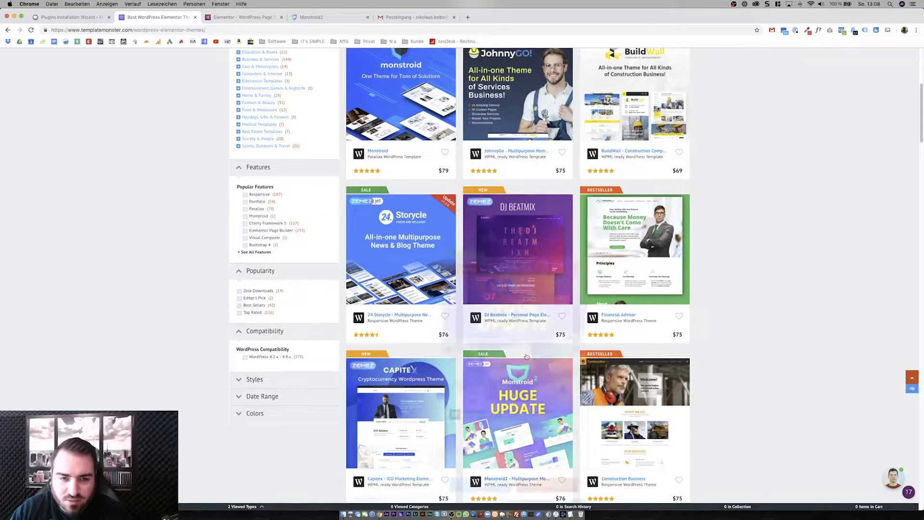
scroll(522, 362, "down", 2)
scroll(522, 362, "down", 5)
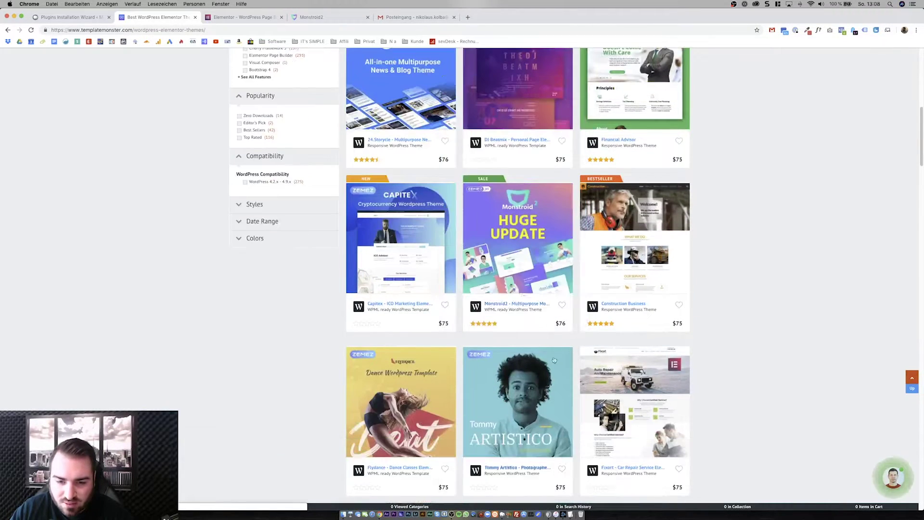
left_click(510, 307)
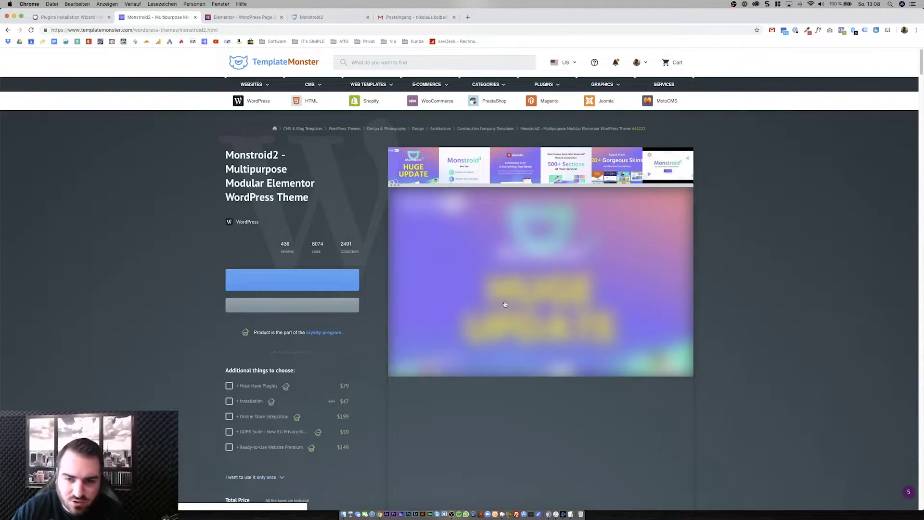
Step: Read the Monstroid2 feature sections on Google speed, pre-designed sections, skins, Elementor and top advantages
scroll(505, 309, "down", 10)
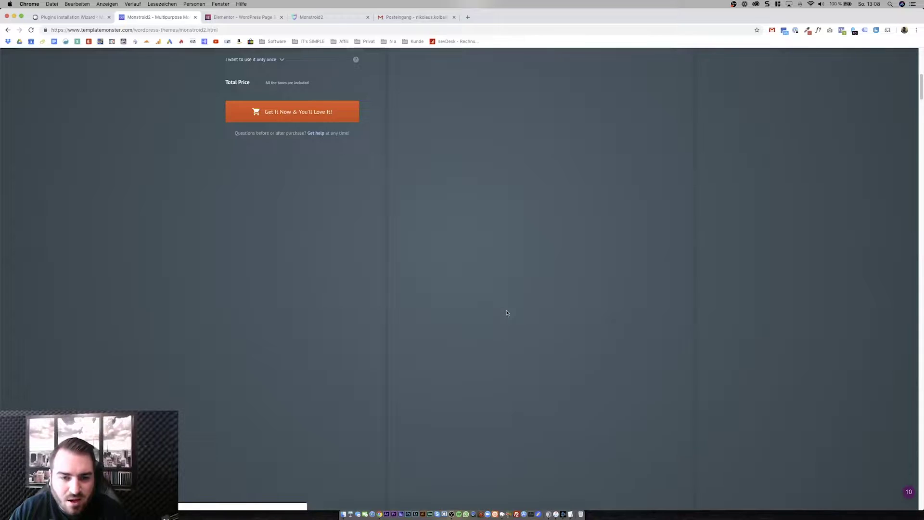
scroll(505, 311, "down", 10)
scroll(506, 313, "down", 3)
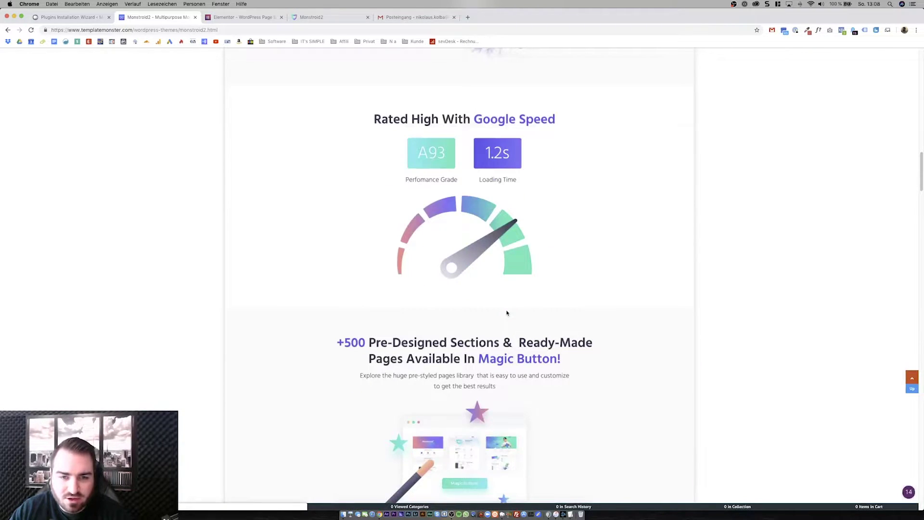
scroll(506, 310, "up", 1)
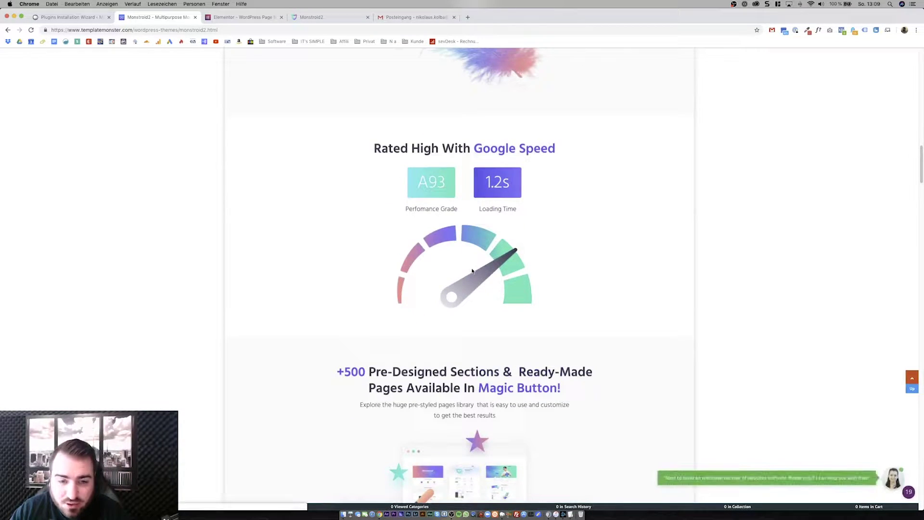
scroll(477, 275, "down", 1)
scroll(477, 277, "down", 5)
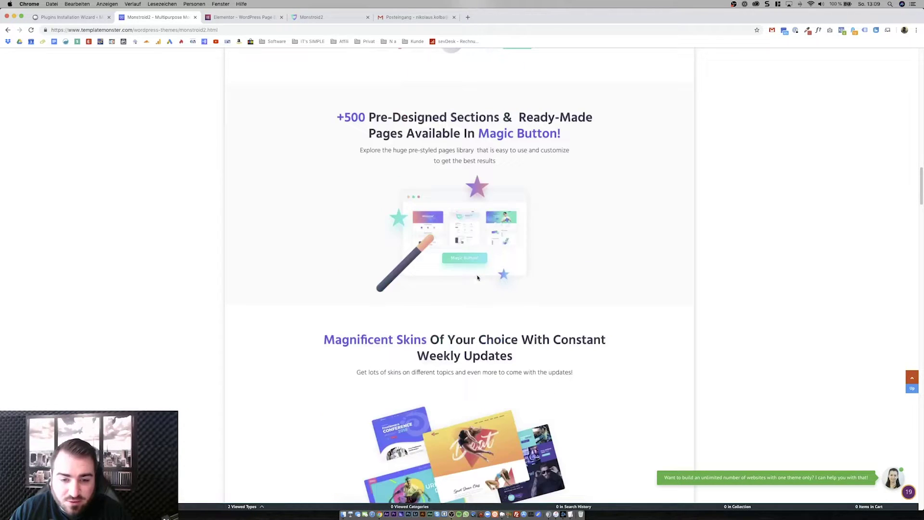
scroll(479, 278, "down", 1)
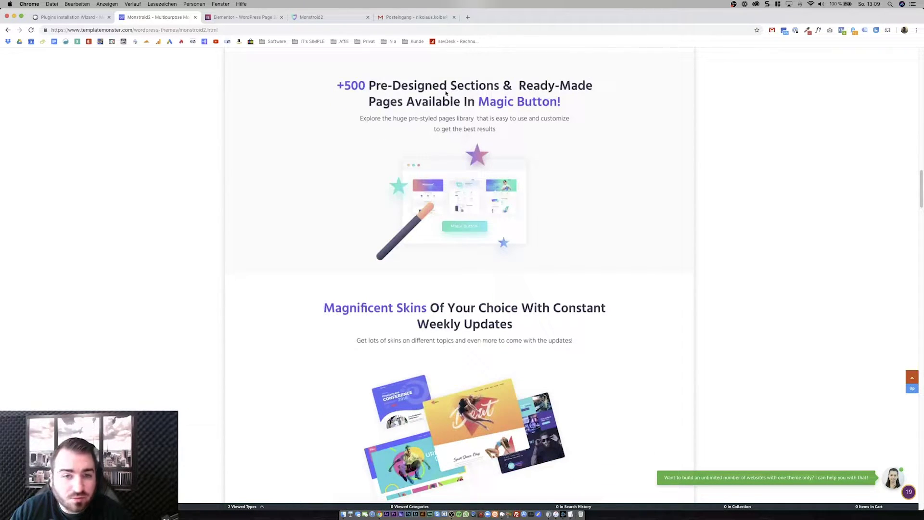
scroll(478, 174, "down", 3)
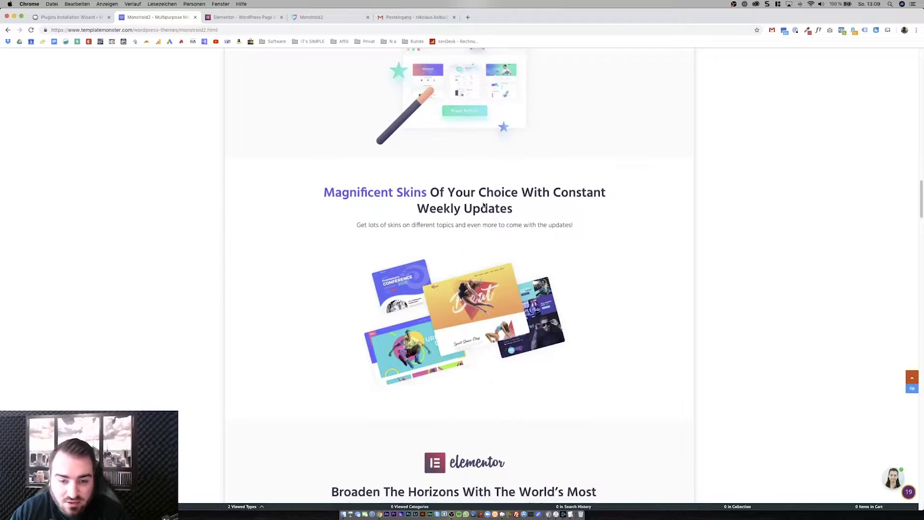
scroll(486, 206, "down", 2)
scroll(489, 207, "down", 8)
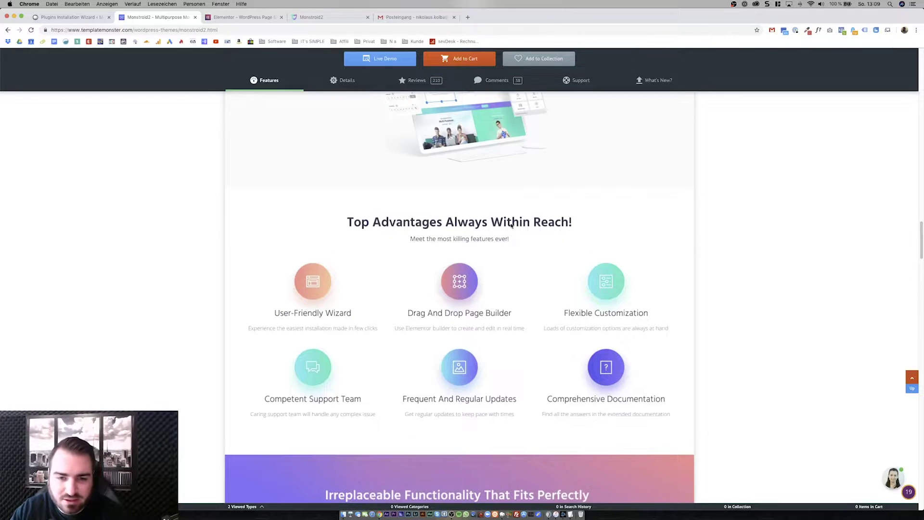
Step: Read the Elementor Page Builder and JetElements sections, and check the plugin installation progress in the WordPress wizard
scroll(491, 212, "down", 4)
scroll(511, 233, "down", 11)
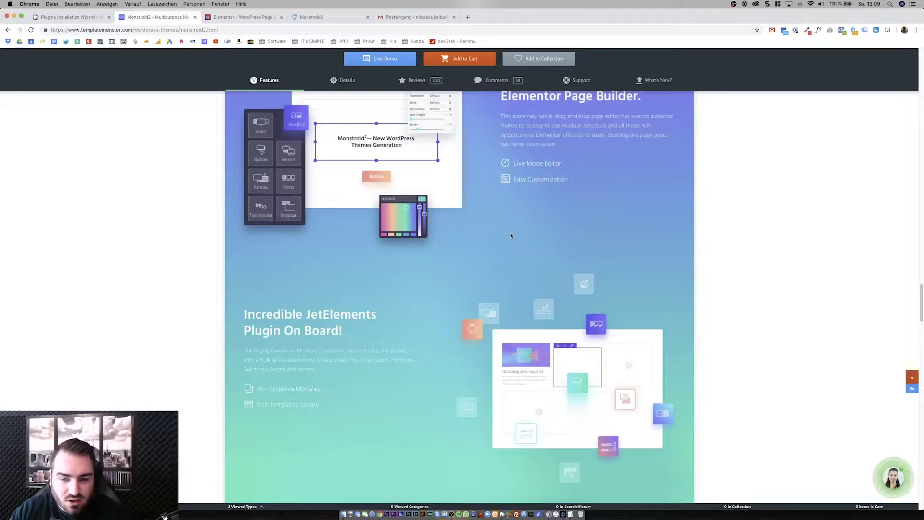
left_click(77, 17)
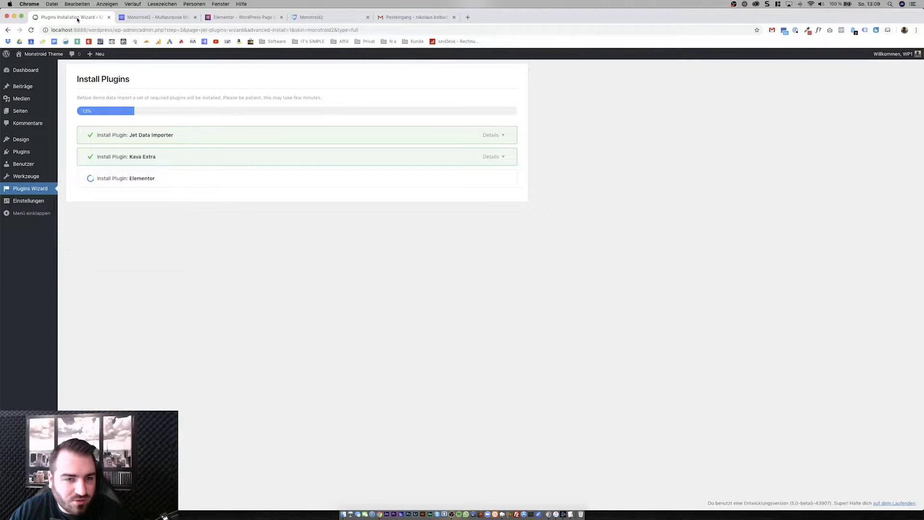
Step: Return to the Monstroid2 product page and read the remaining sections from JetMenu and header templates through WooCommerce, one-click installation and support
left_click(156, 17)
scroll(410, 253, "down", 7)
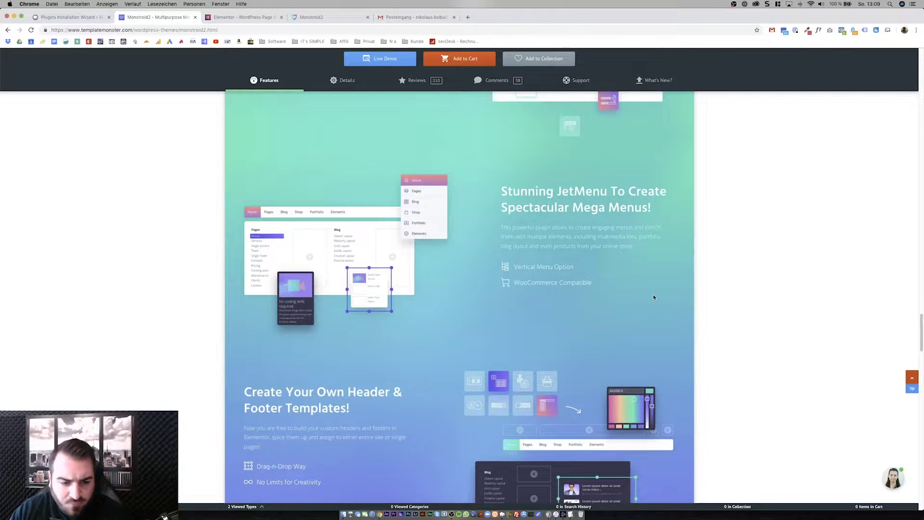
scroll(647, 299, "down", 3)
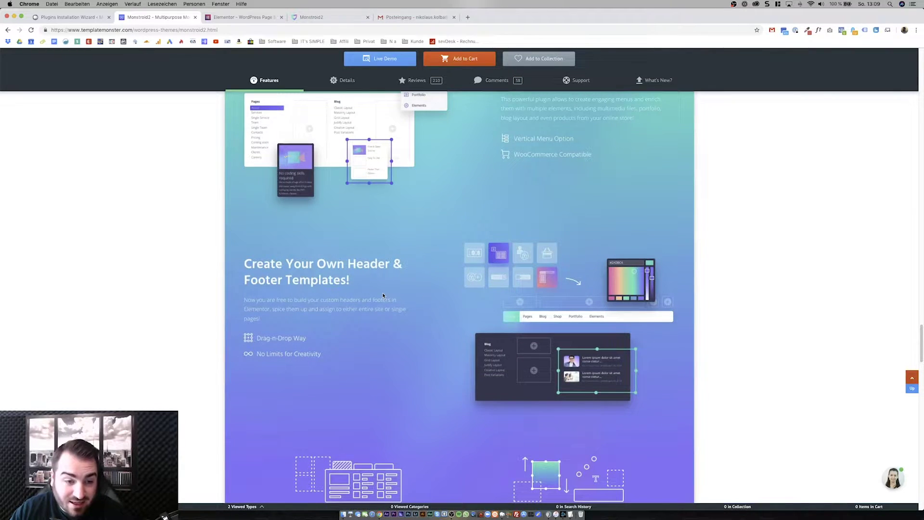
scroll(383, 296, "down", 2)
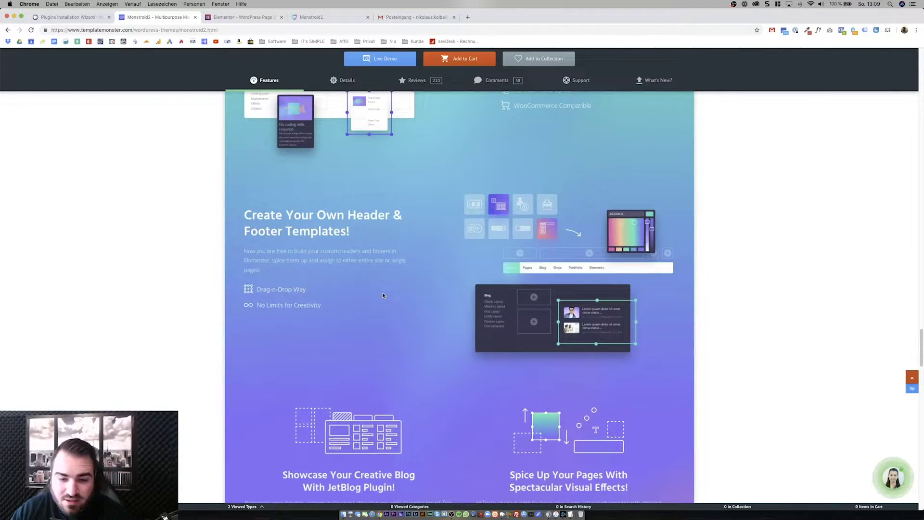
scroll(382, 296, "down", 3)
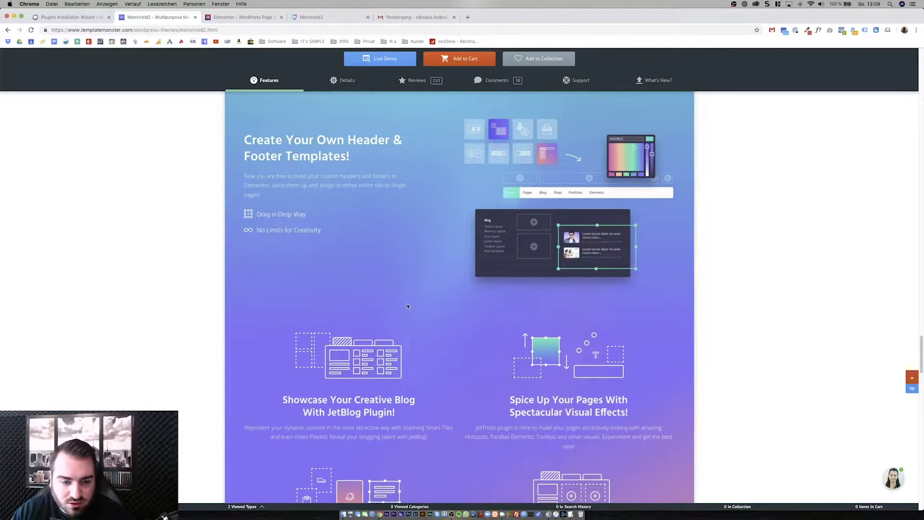
scroll(406, 302, "down", 8)
scroll(409, 303, "down", 9)
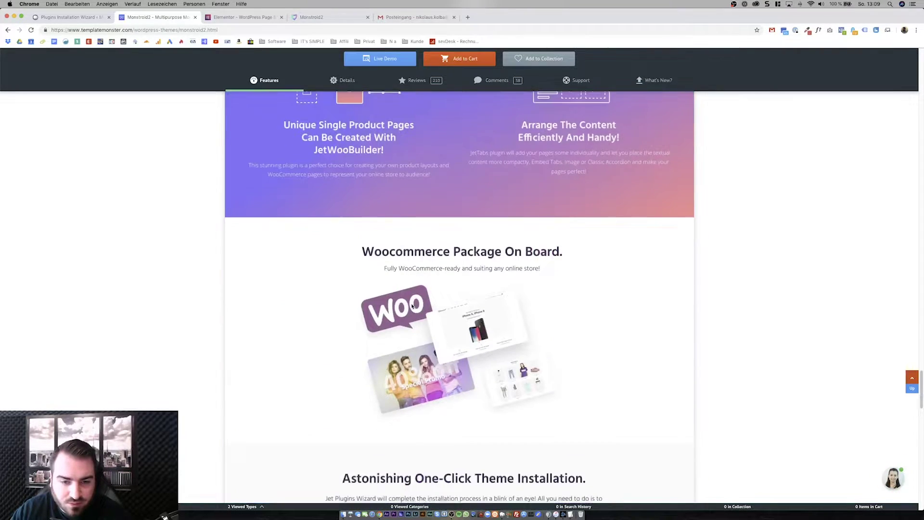
scroll(410, 305, "down", 5)
scroll(412, 306, "down", 6)
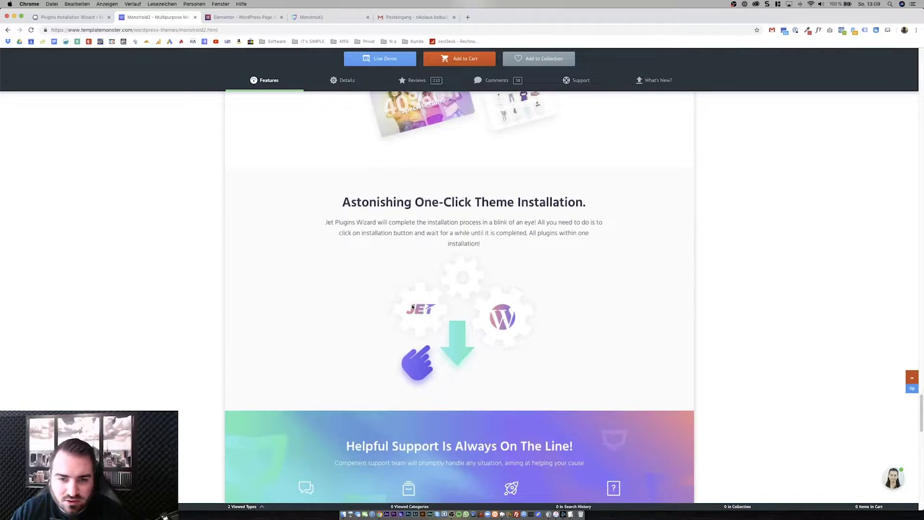
scroll(411, 306, "down", 6)
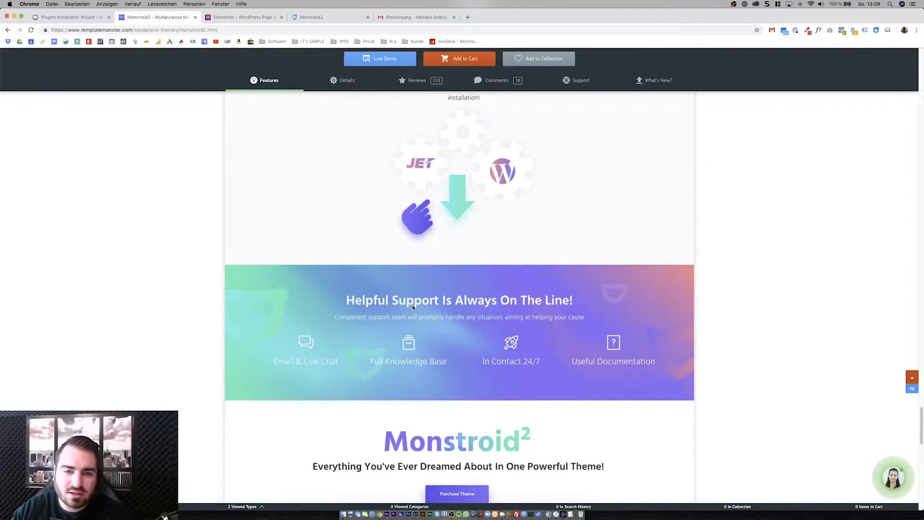
scroll(408, 308, "down", 15)
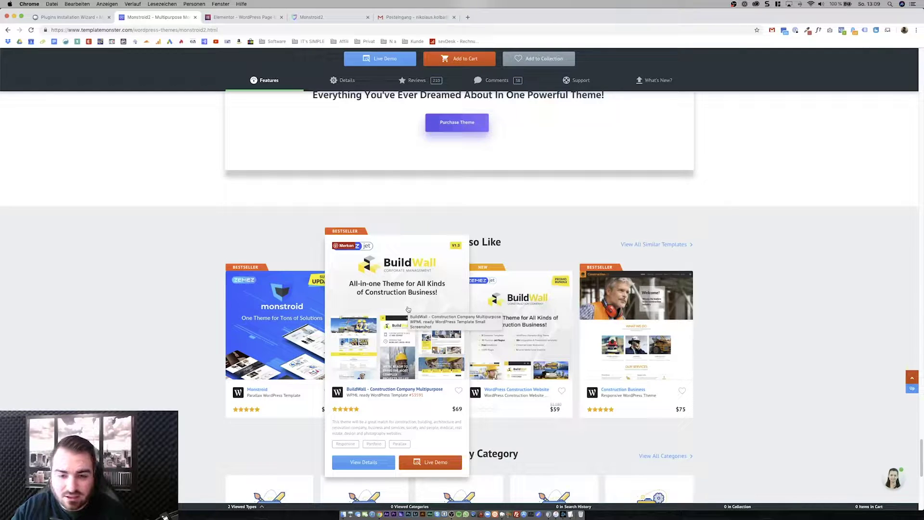
Step: Go back to the Monstroid2 promo video, play it with the sound muted, skim through several parts and pause it
scroll(404, 308, "up", 7)
scroll(414, 311, "up", 20)
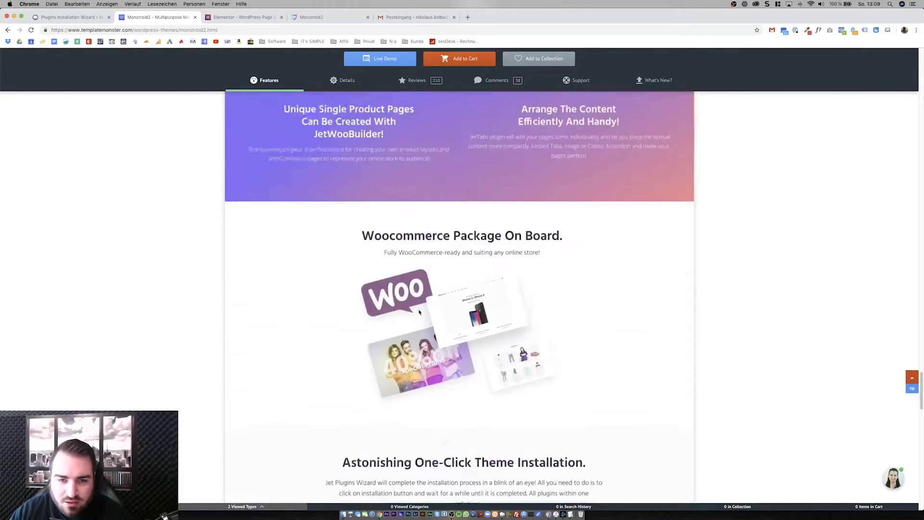
scroll(419, 312, "up", 20)
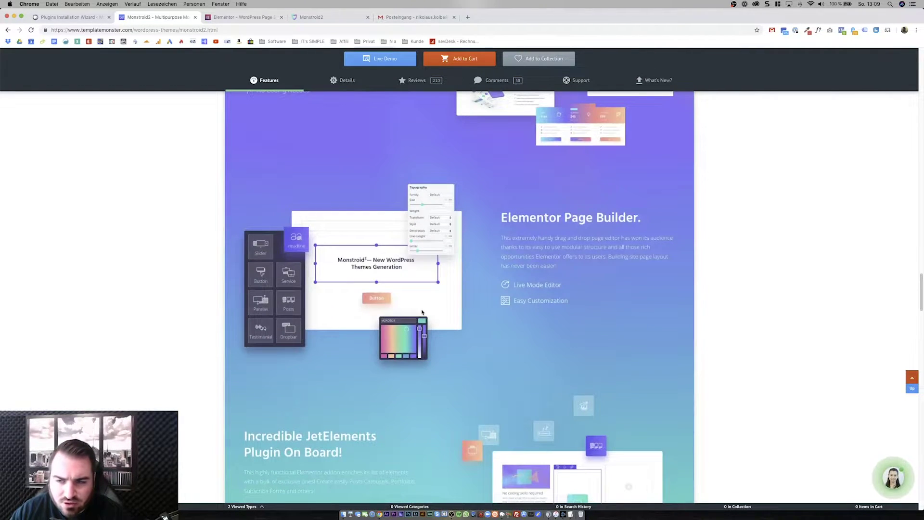
scroll(422, 312, "up", 20)
scroll(422, 312, "up", 15)
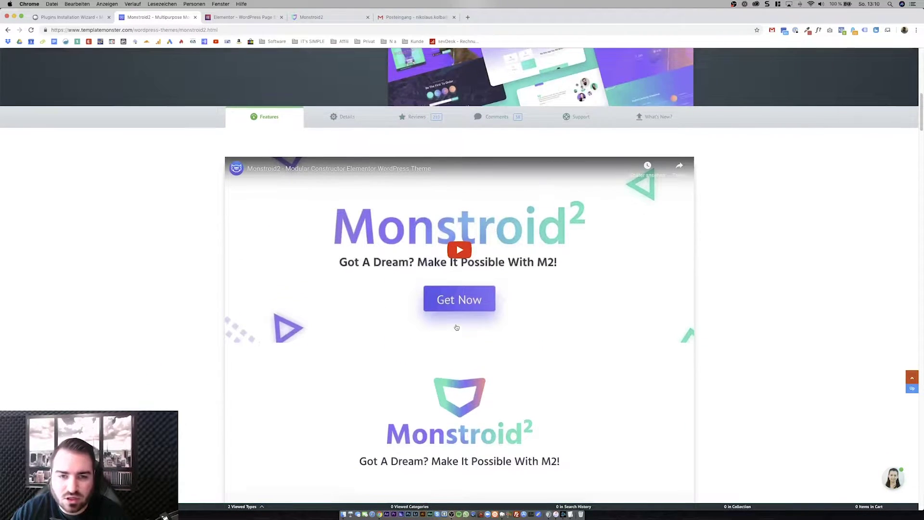
left_click(464, 291)
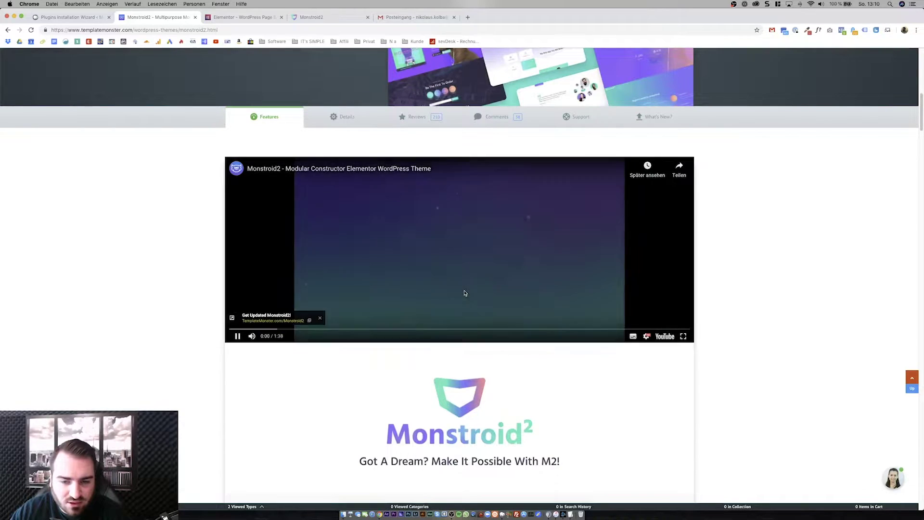
key("XF86AudioMute")
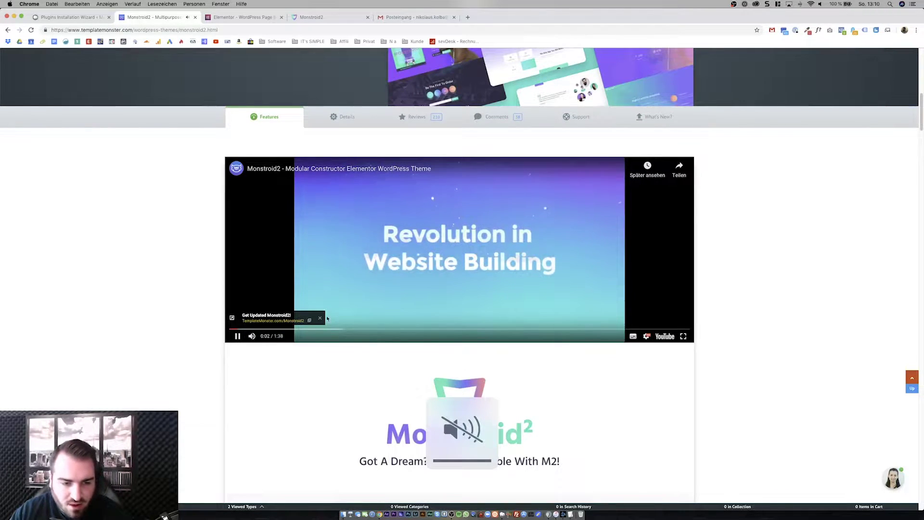
left_click(320, 328)
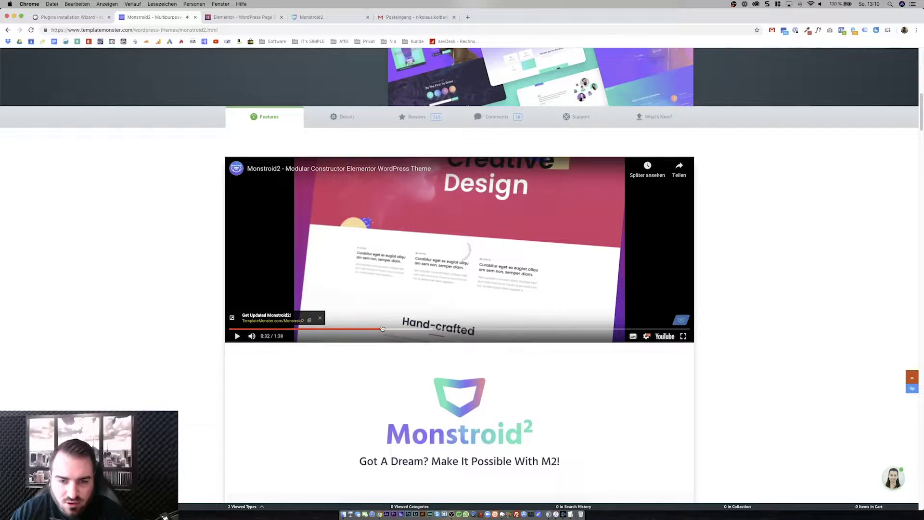
left_click(384, 329)
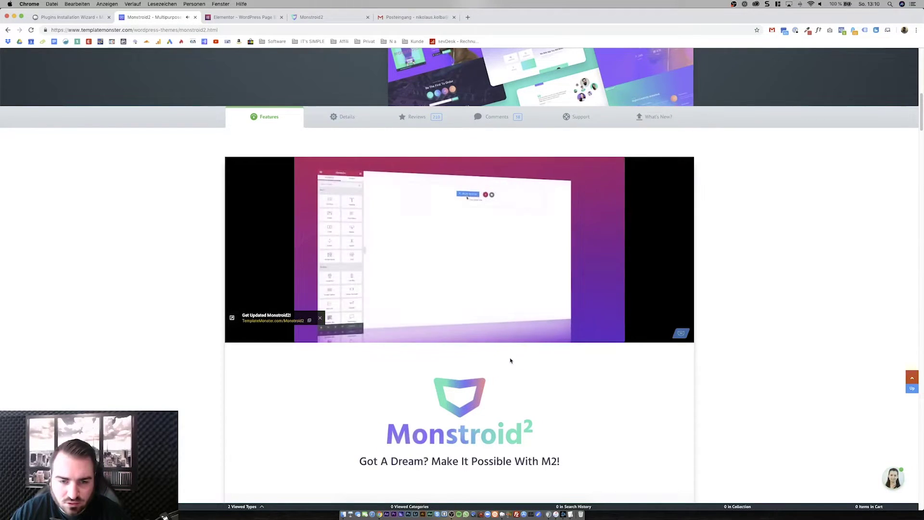
left_click(511, 329)
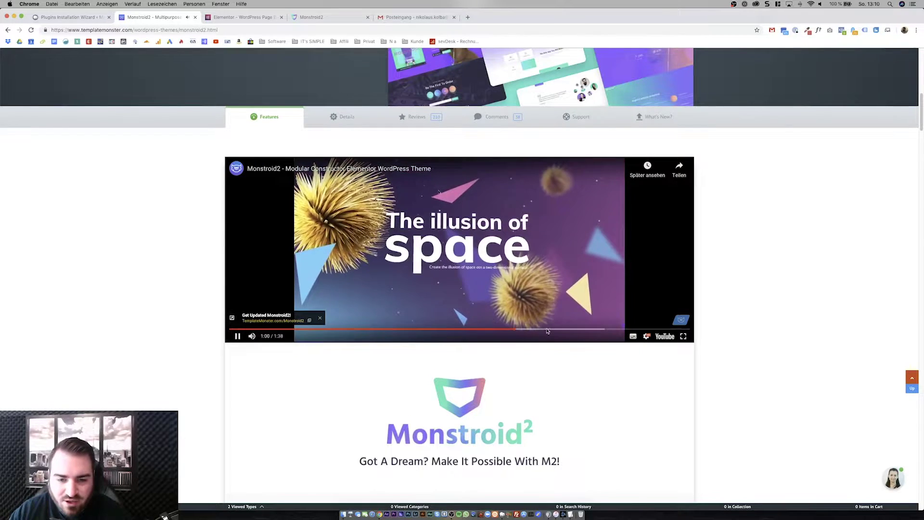
left_click(548, 328)
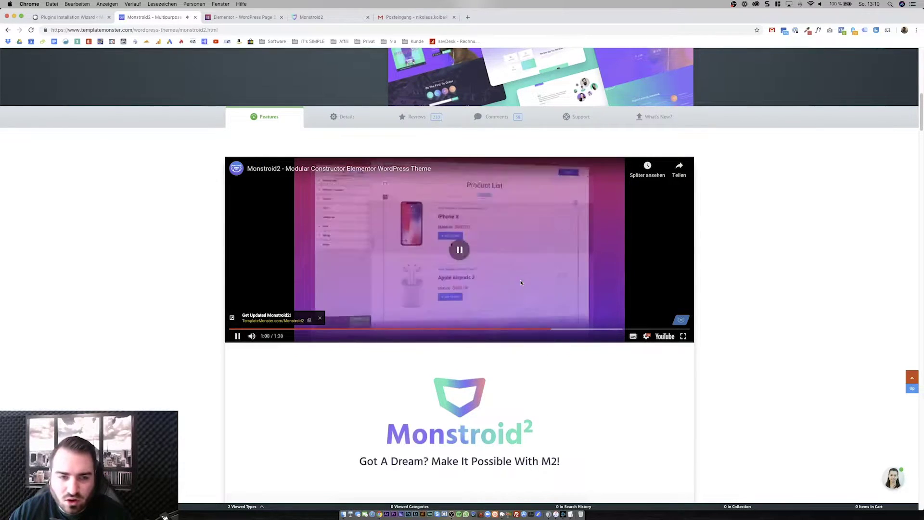
left_click(521, 282)
Step: Return to the WordPress plugins wizard and proceed with replacing the existing content with demo content
left_click(67, 17)
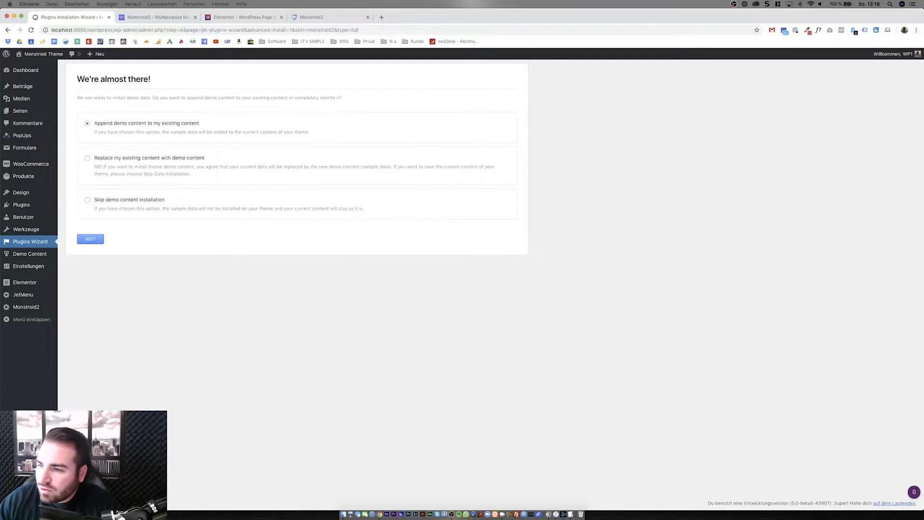
key("super+Tab")
left_click_drag(471, 152, 456, 155)
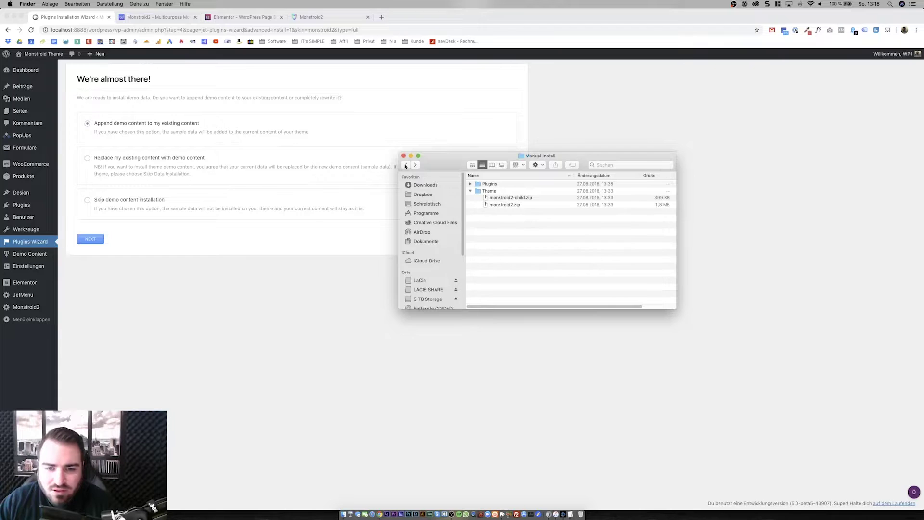
left_click_drag(452, 163, 923, 154)
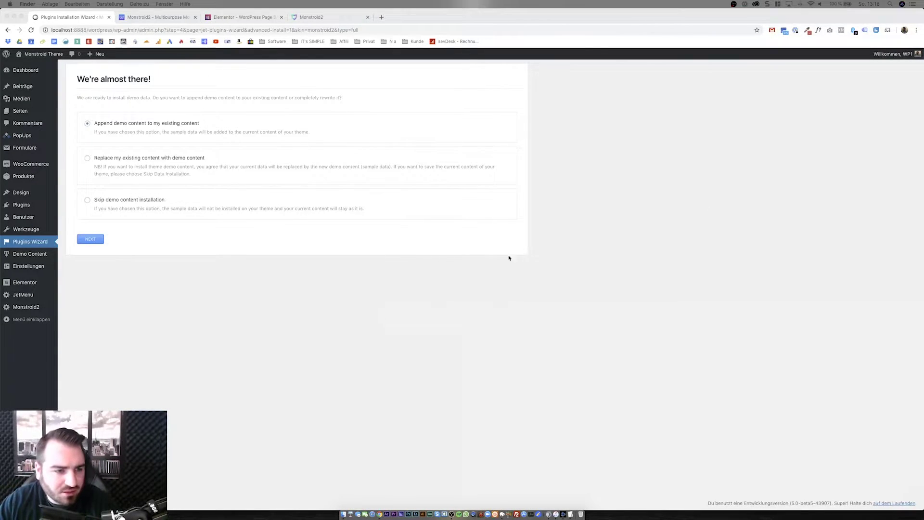
left_click(440, 264)
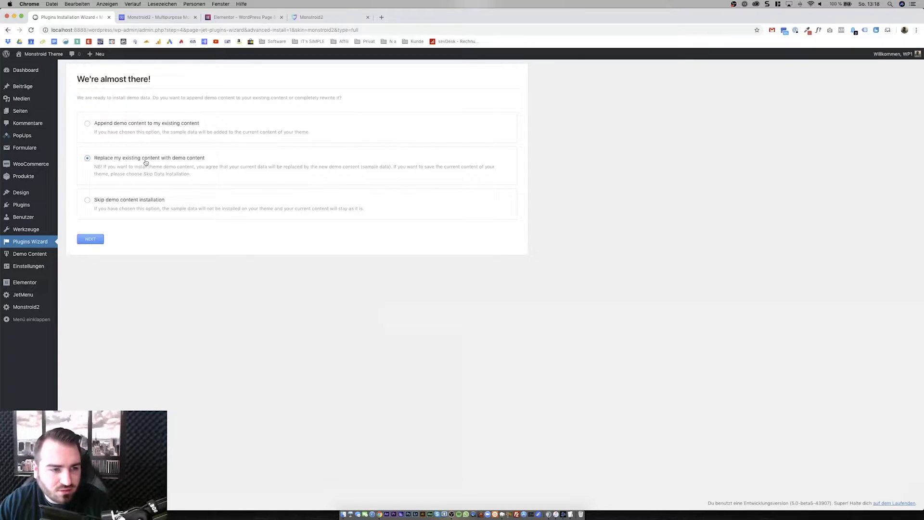
left_click(89, 240)
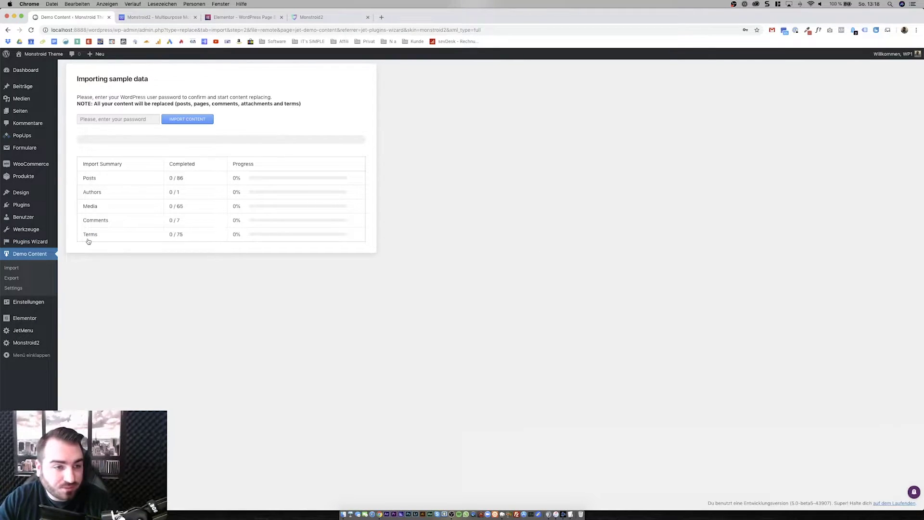
Step: Fill in the WordPress user password and start importing the sample content
left_click(140, 118)
left_click(139, 134)
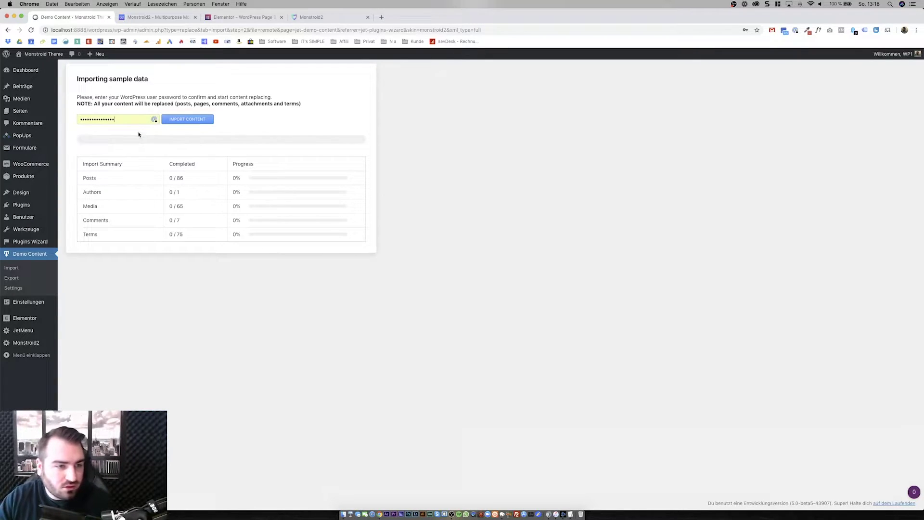
left_click(206, 119)
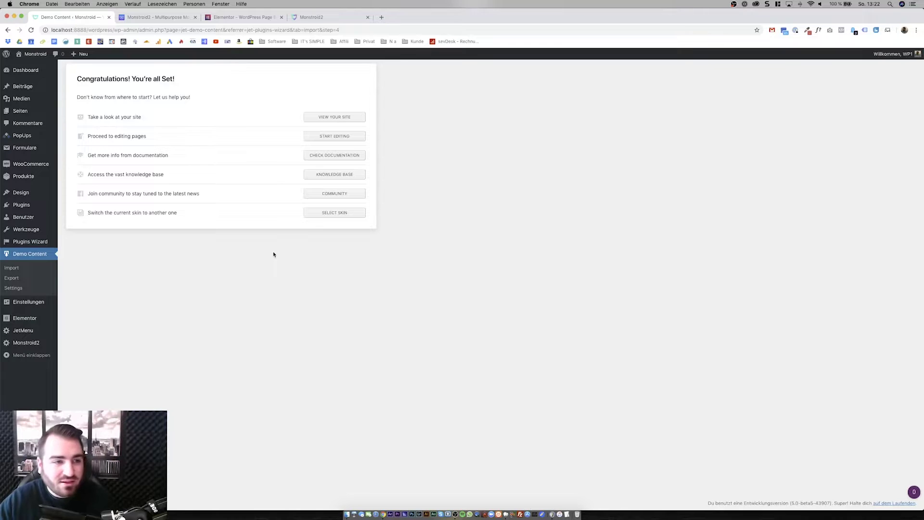
Step: View the finished site and look through its home page sections and navigation
left_click(323, 121)
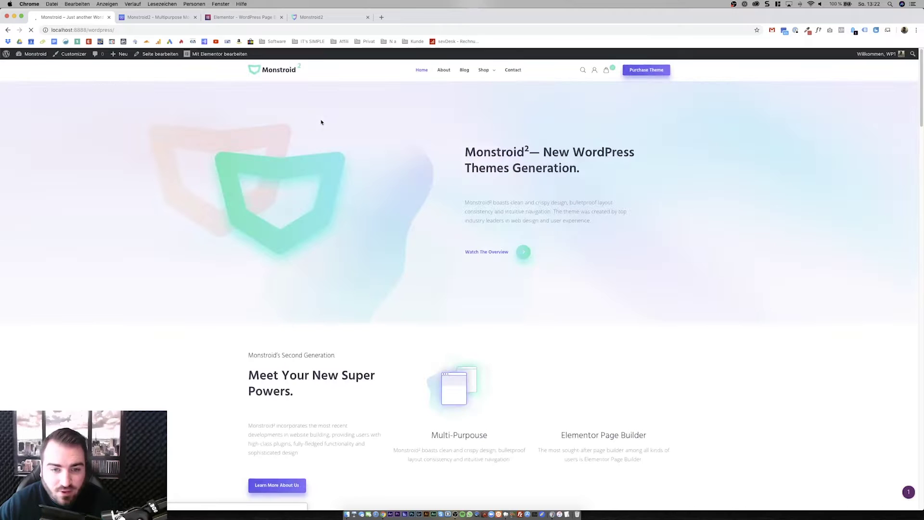
scroll(390, 224, "down", 20)
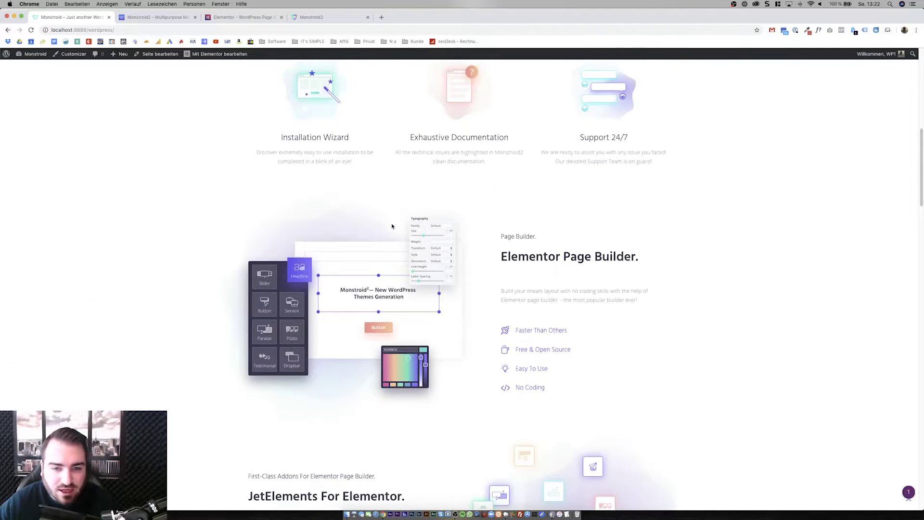
scroll(392, 225, "down", 20)
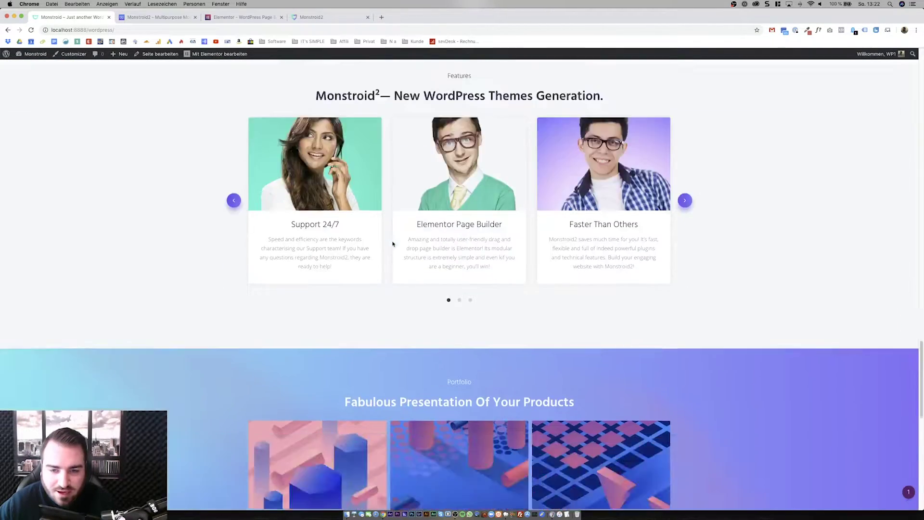
scroll(392, 244, "up", 20)
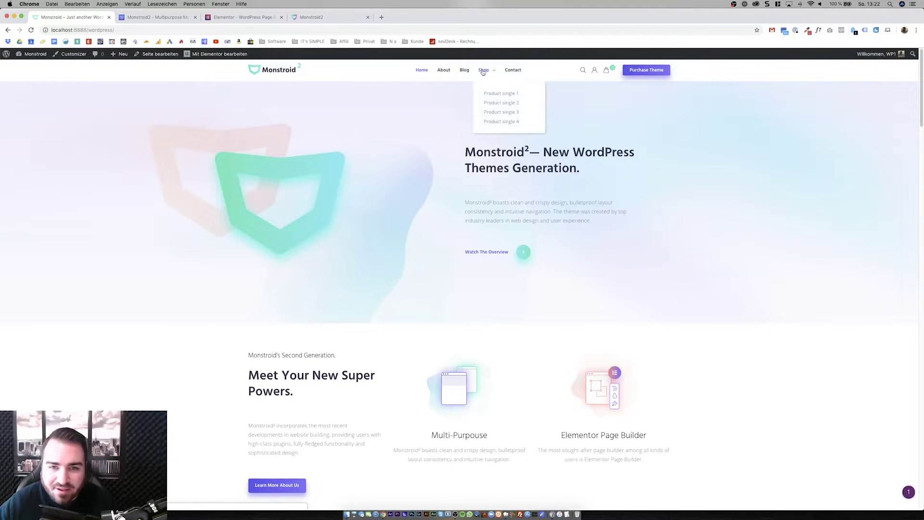
Step: Look through the site's About page and return to the WordPress dashboard
left_click(444, 71)
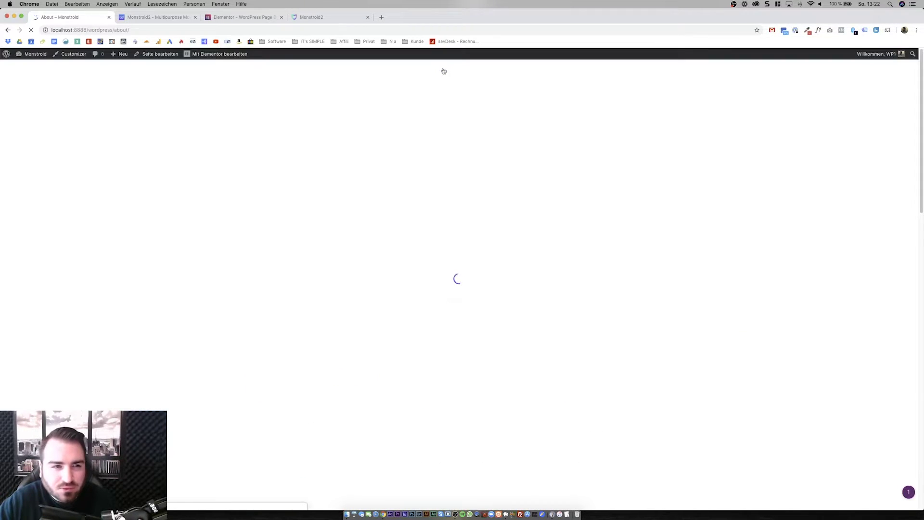
scroll(460, 261, "down", 10)
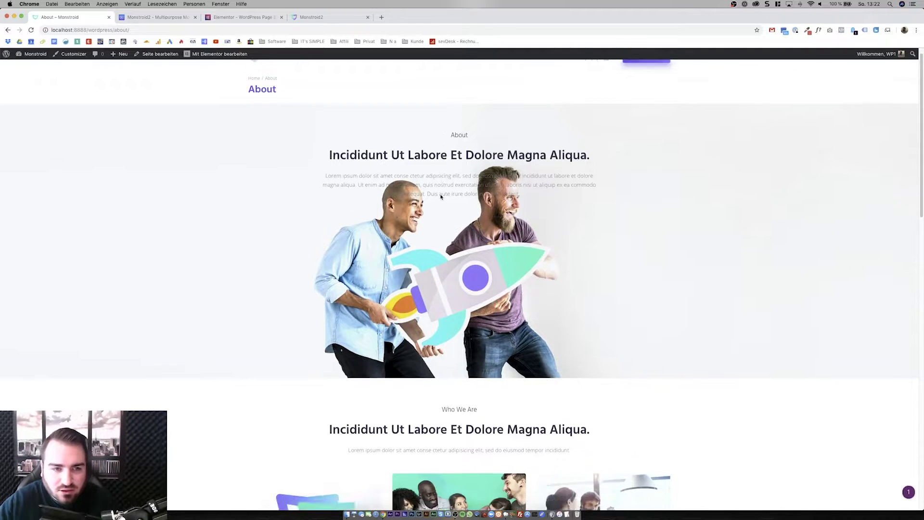
scroll(460, 261, "down", 8)
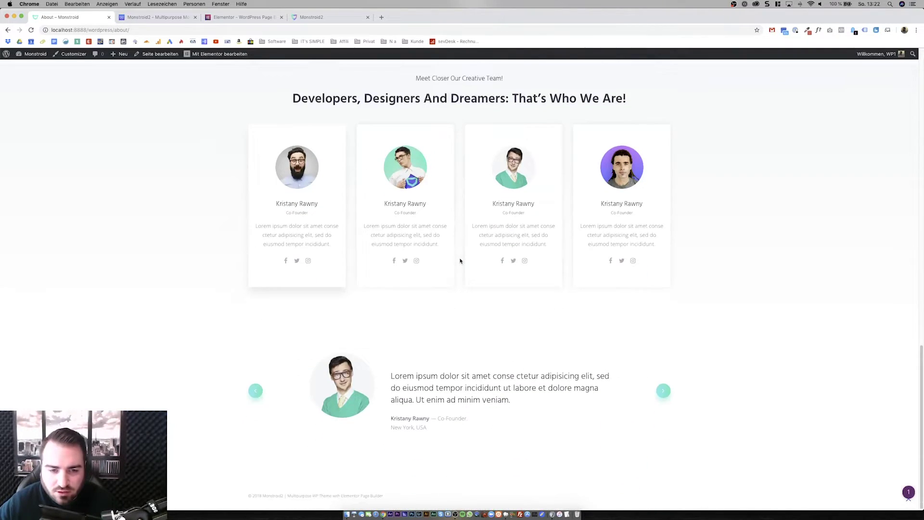
scroll(463, 260, "up", 10)
scroll(464, 255, "up", 8)
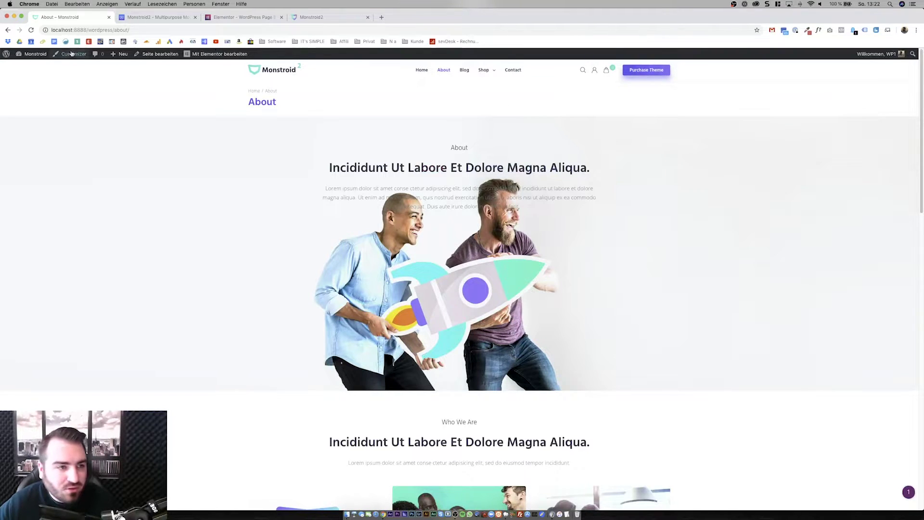
left_click(36, 57)
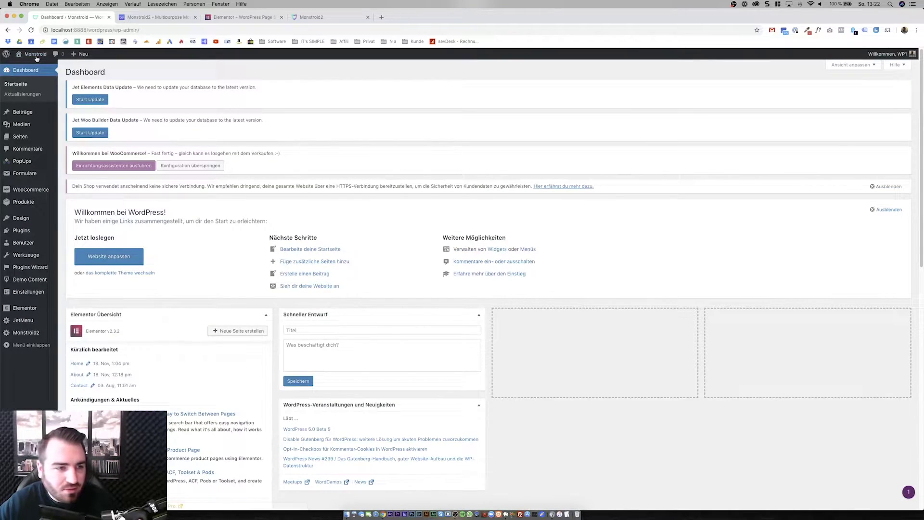
Step: Run the Jet Elements and Jet Woo Builder data updates and skip the WooCommerce configuration
left_click(92, 101)
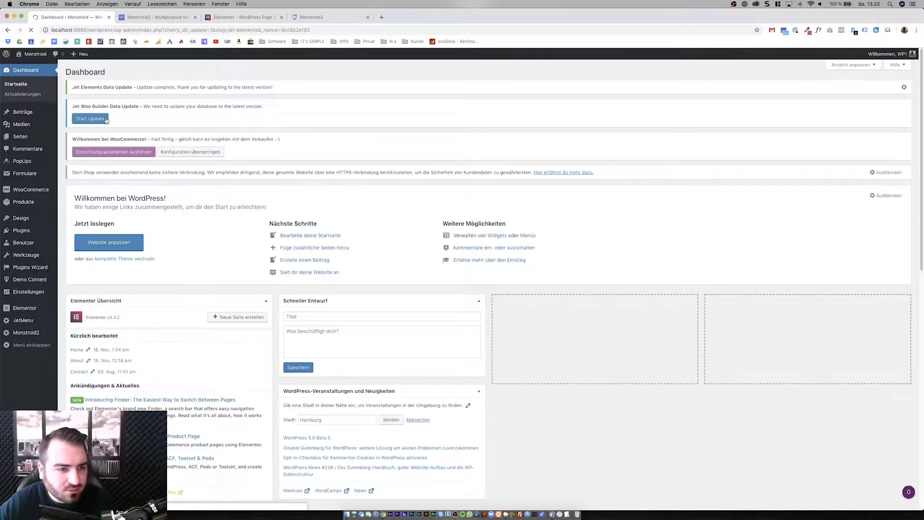
left_click(106, 119)
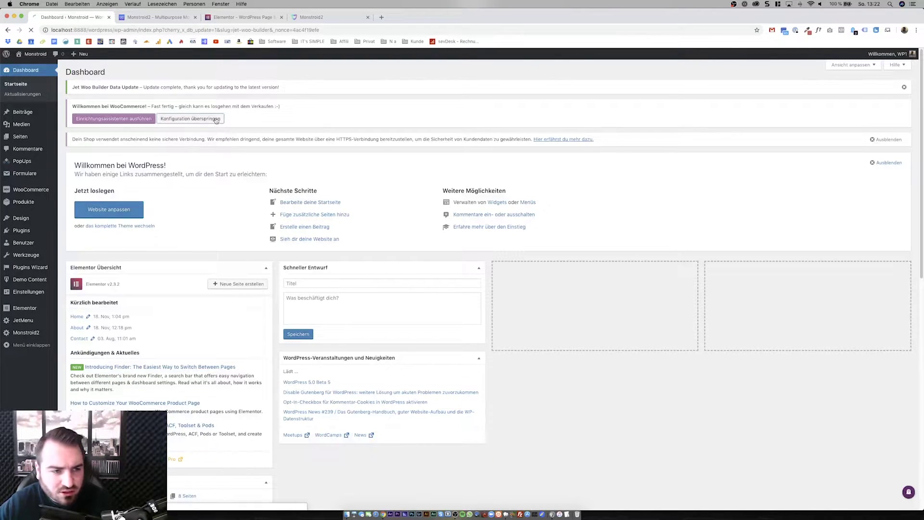
left_click(216, 120)
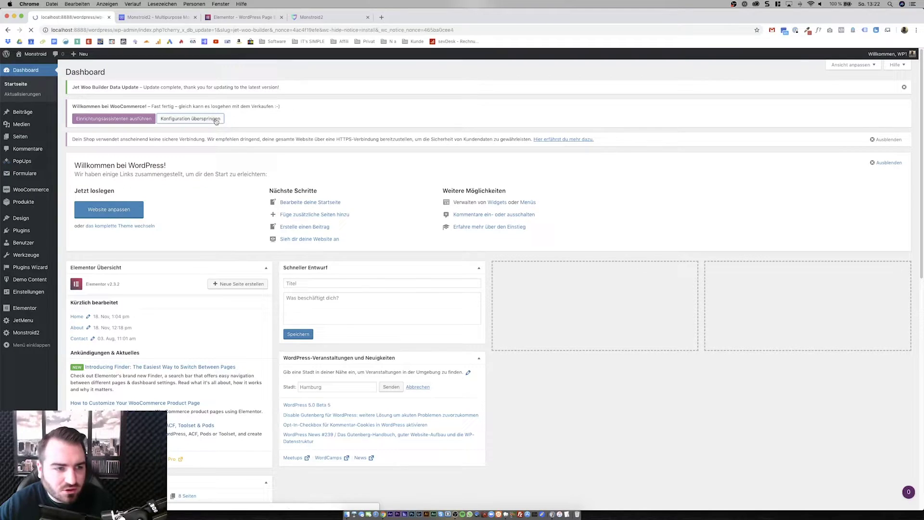
Step: Open the Monstroid2 theme administration and review its license, plugins and theme sections
mouse_move(38, 337)
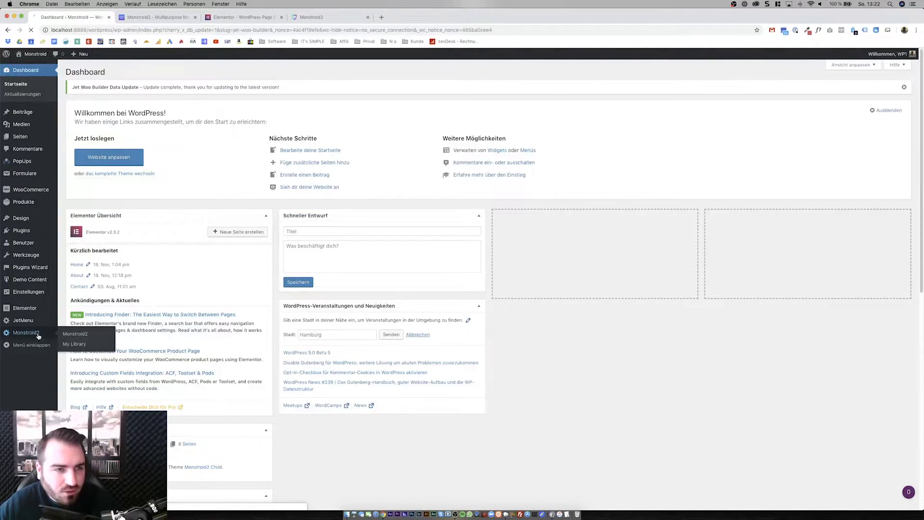
left_click(39, 336)
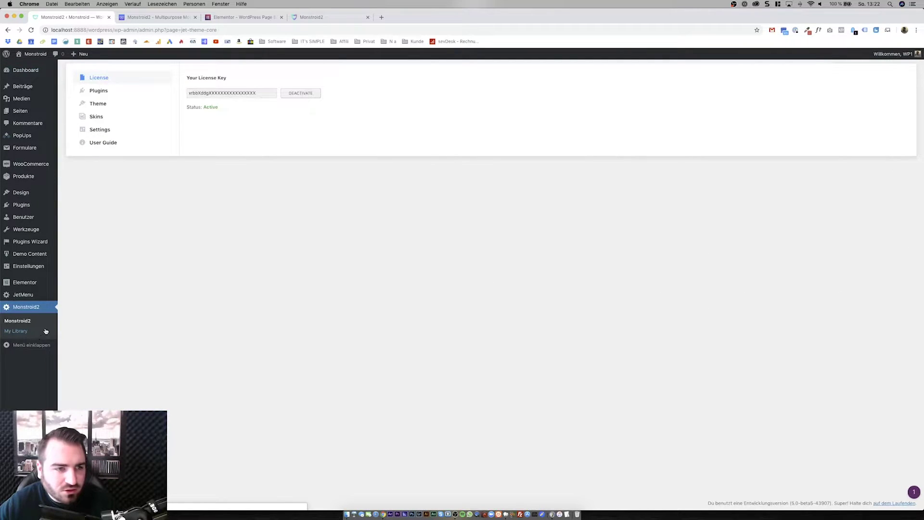
left_click(122, 92)
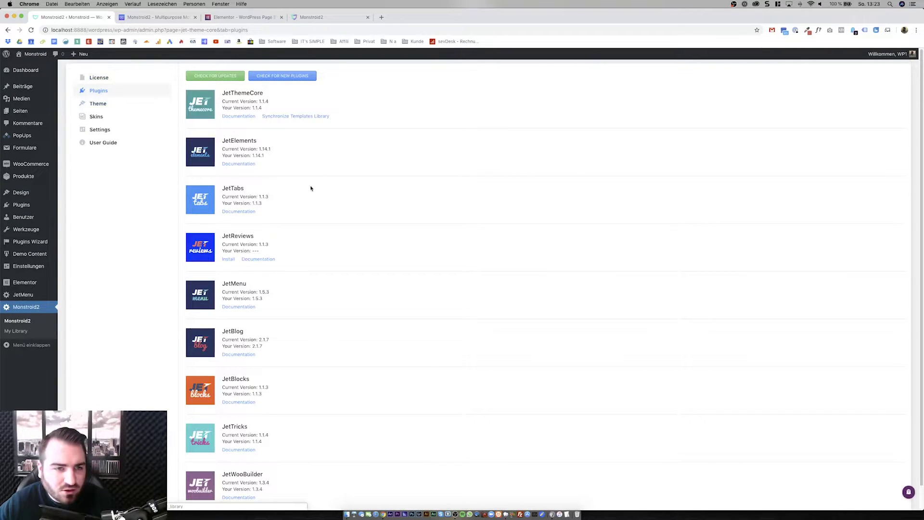
scroll(345, 210, "down", 2)
scroll(345, 213, "up", 2)
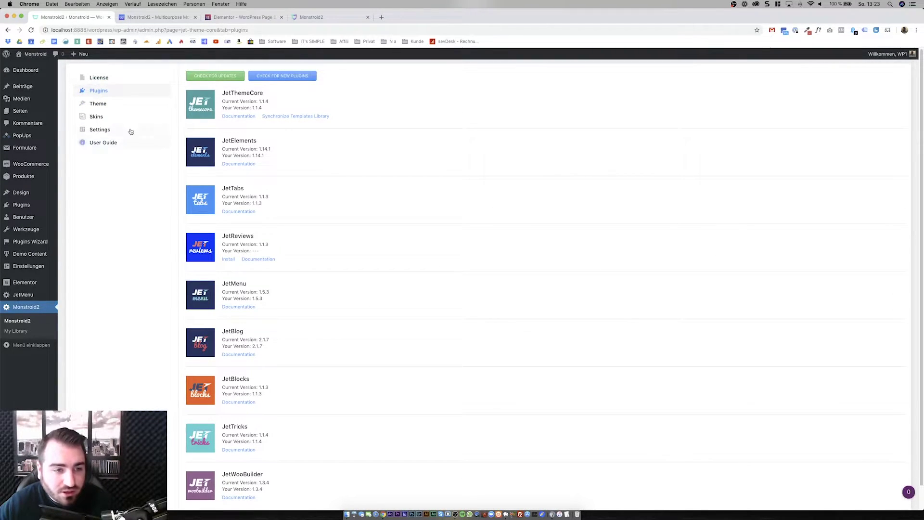
left_click(121, 109)
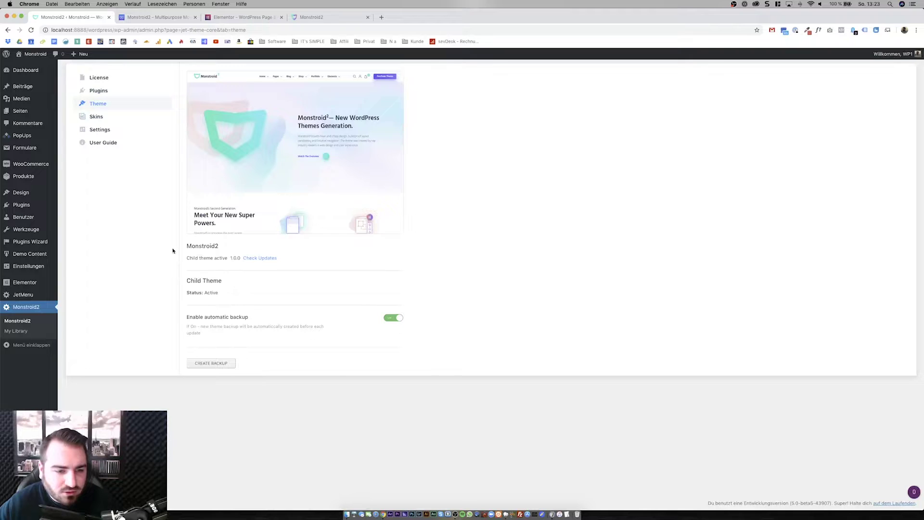
Step: Browse the Monstroid2 skins available for installation through to the end of the list
left_click(108, 120)
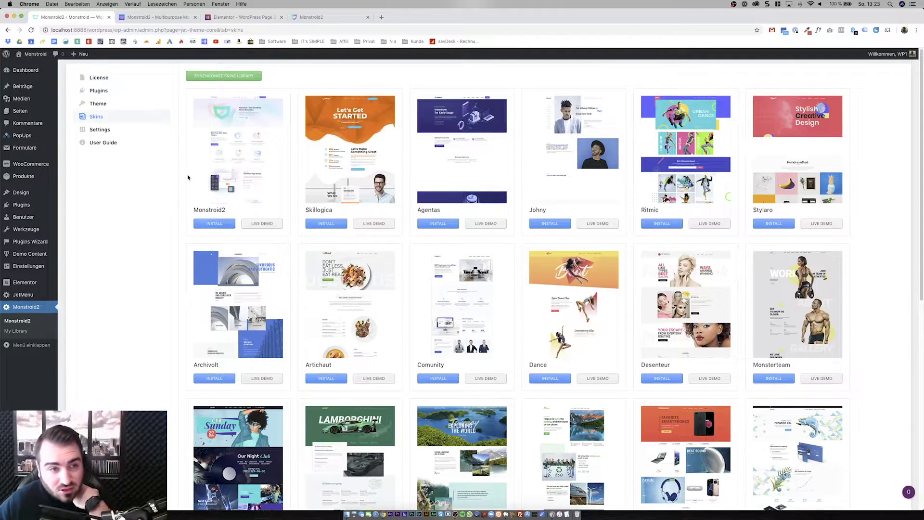
scroll(245, 211, "down", 8)
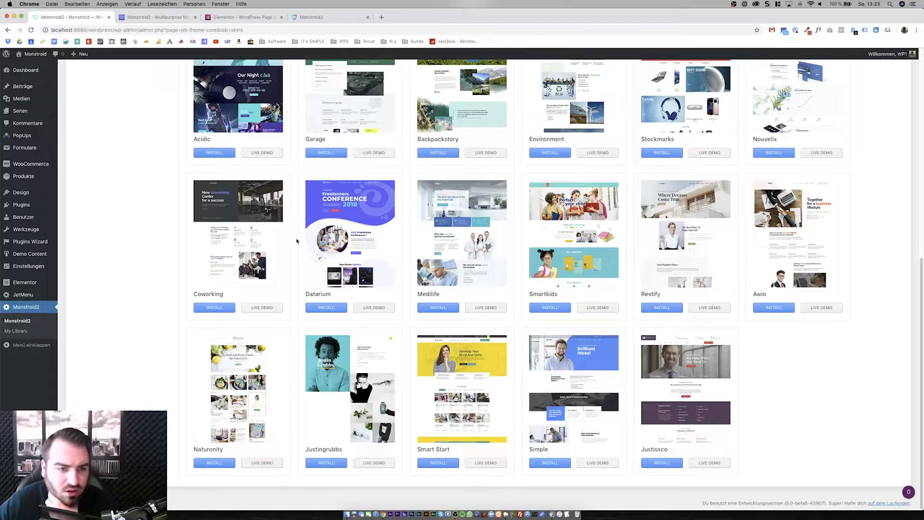
scroll(296, 237, "up", 7)
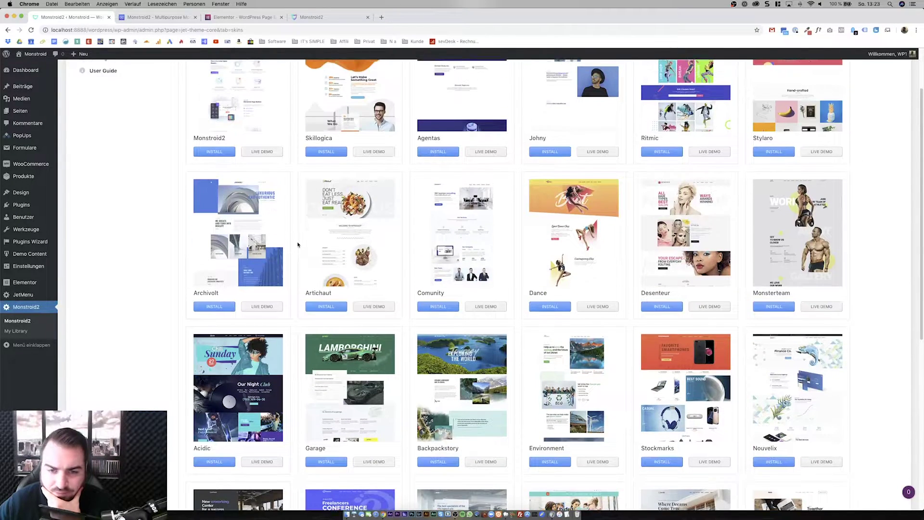
scroll(298, 245, "up", 2)
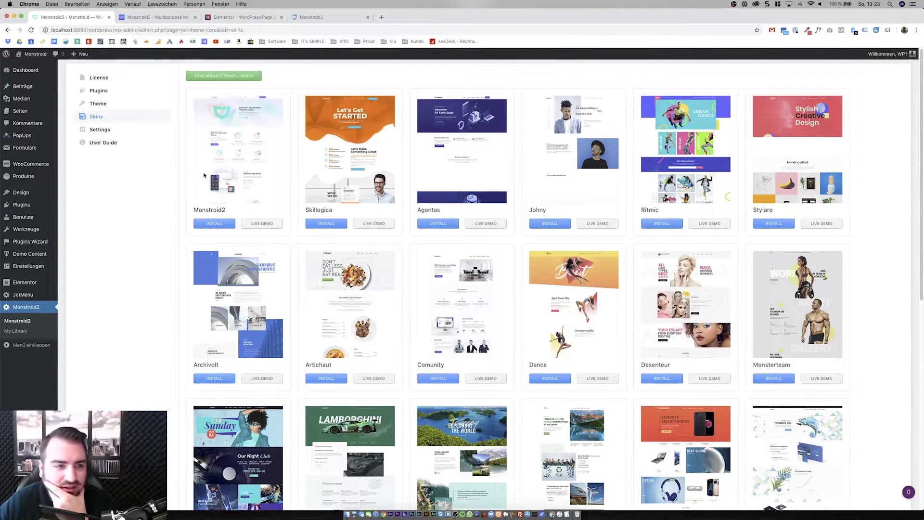
Step: Review the Monstroid2 settings and look at the options for location relations without changing them
left_click(141, 135)
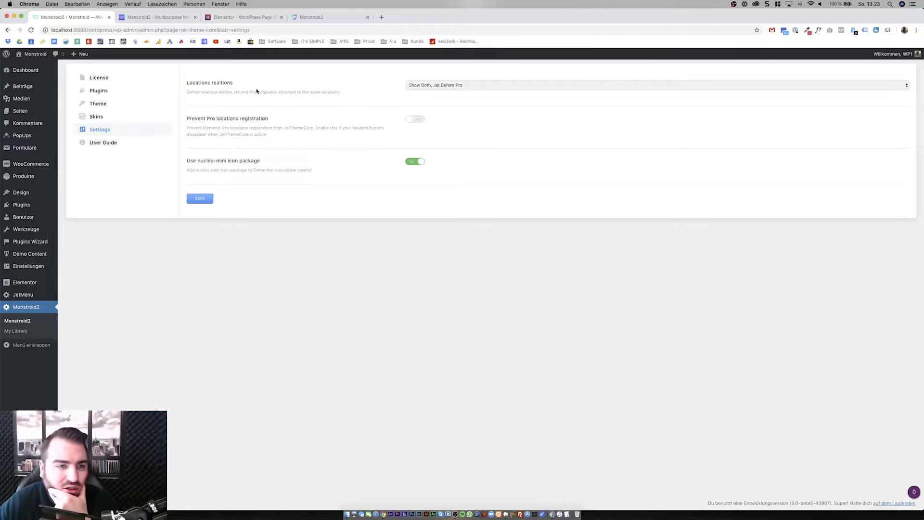
left_click(455, 86)
left_click(375, 91)
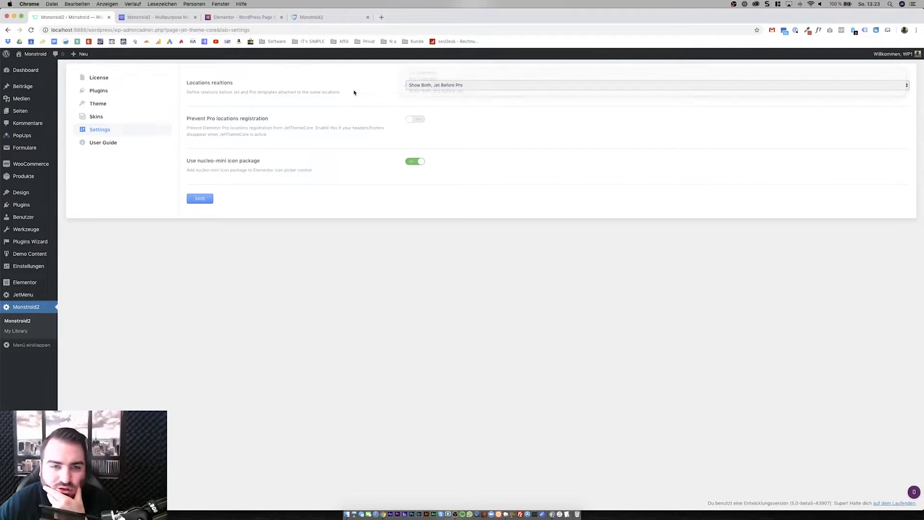
Step: Look at the general JetMenu settings and the theme parts stored in the Monstroid2 library
left_click(17, 297)
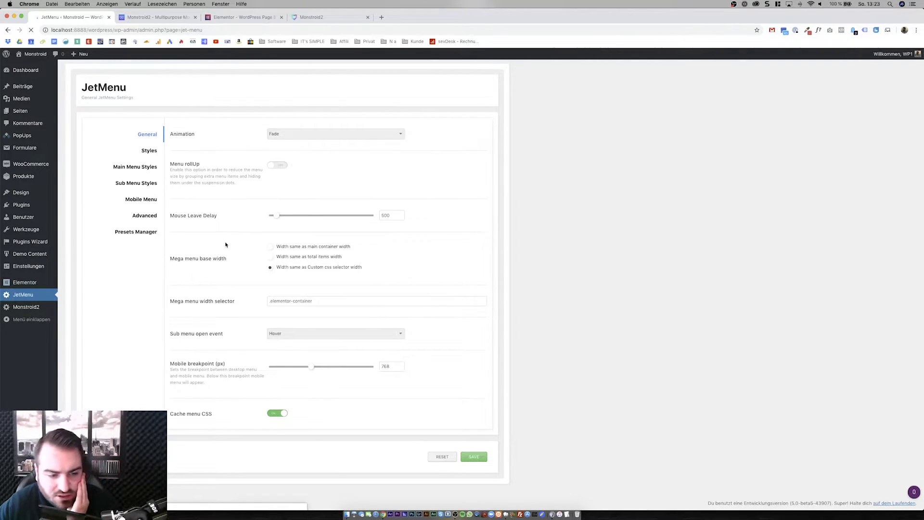
mouse_move(45, 307)
left_click(78, 318)
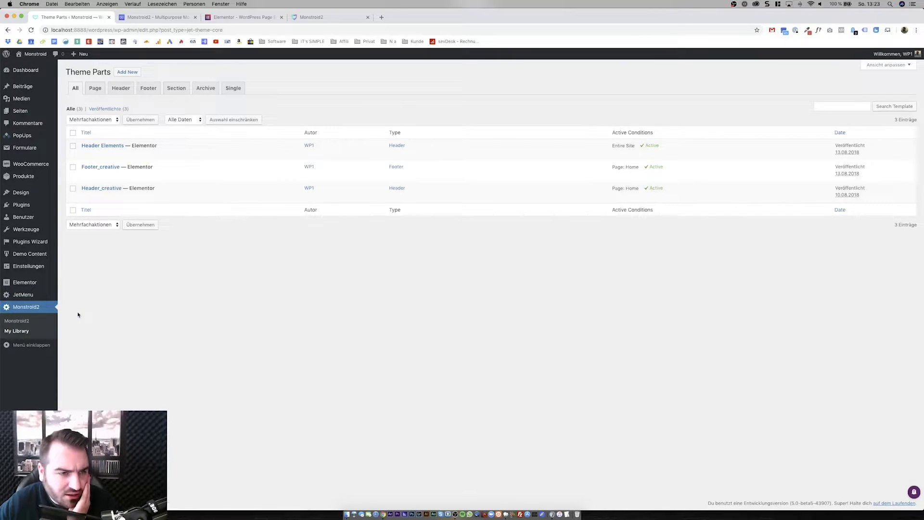
mouse_move(118, 153)
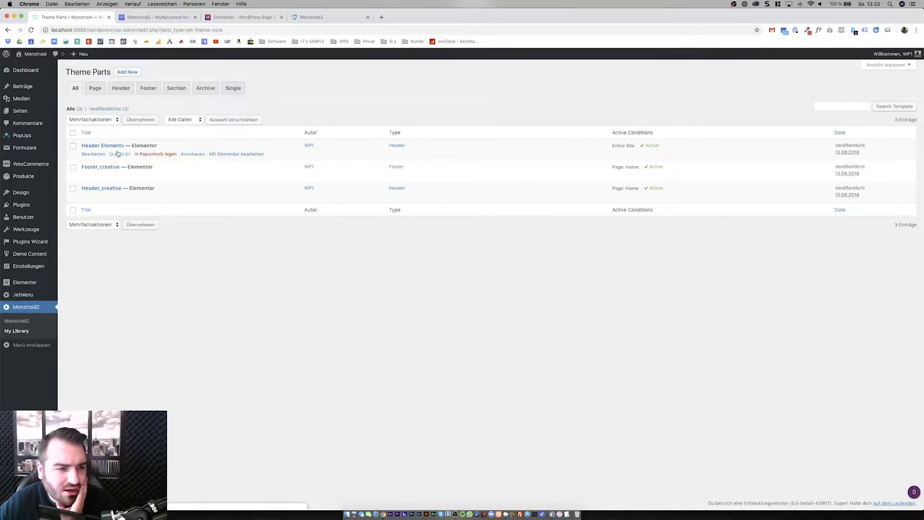
mouse_move(117, 194)
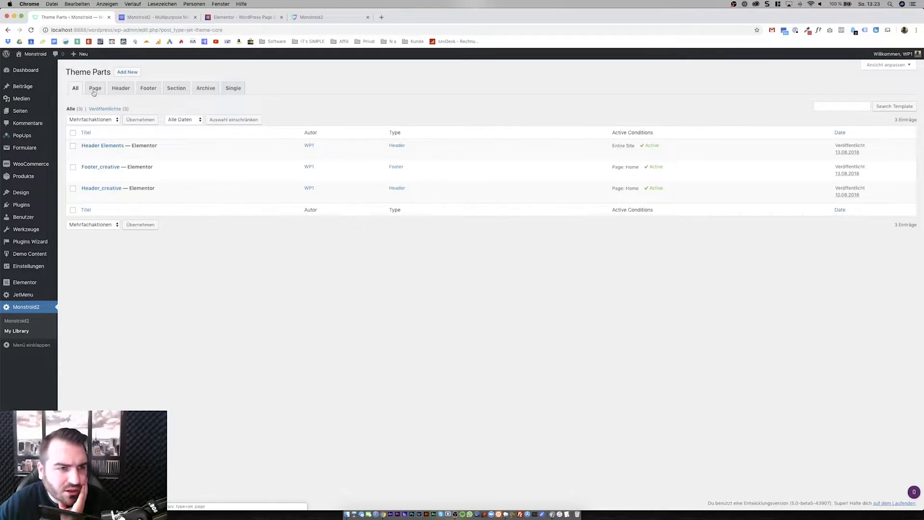
Step: Open the website in a new browser tab and start editing its Header_creative template with Elementor
right_click(39, 53)
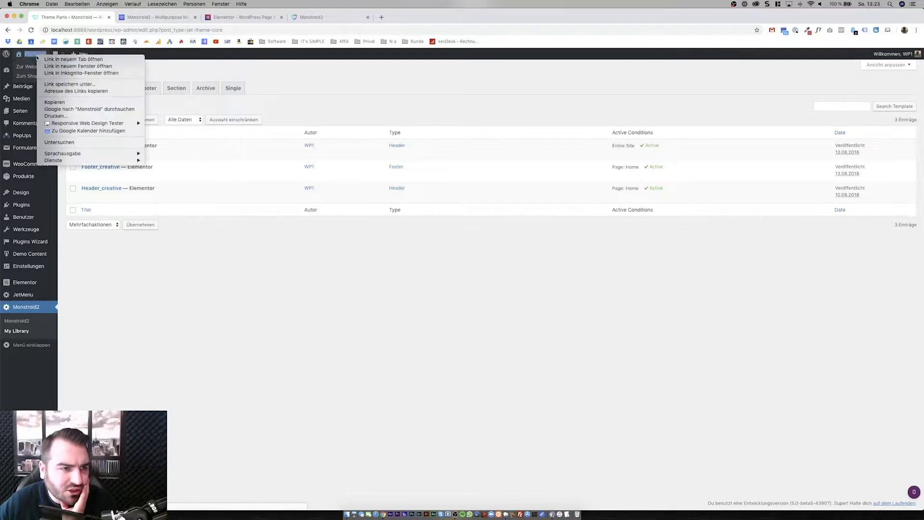
left_click(63, 59)
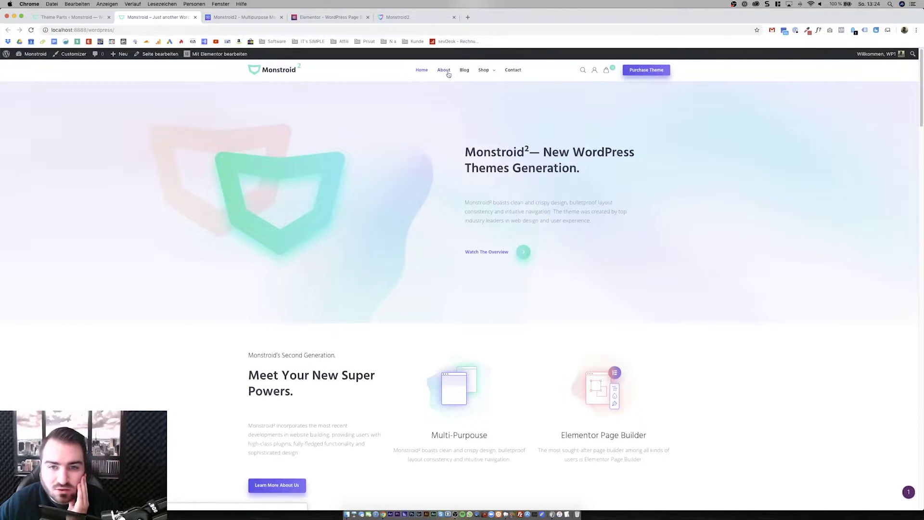
mouse_move(200, 57)
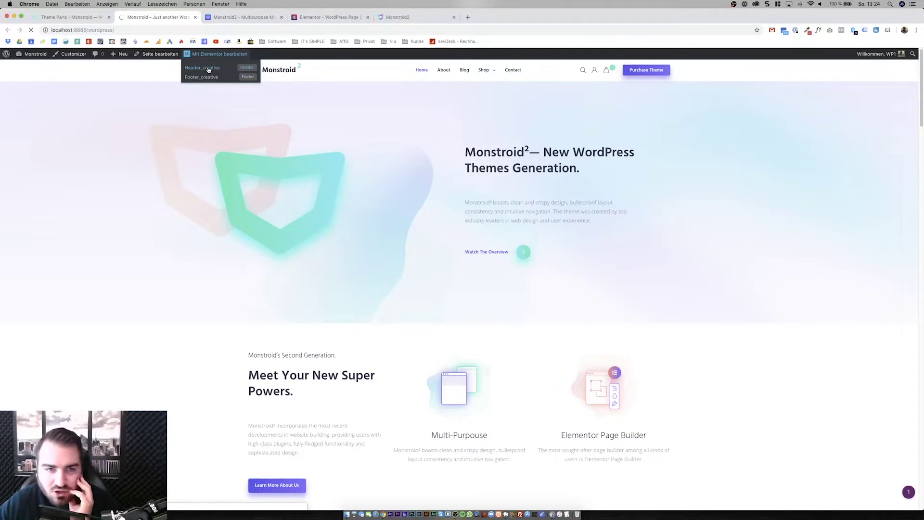
left_click(209, 70)
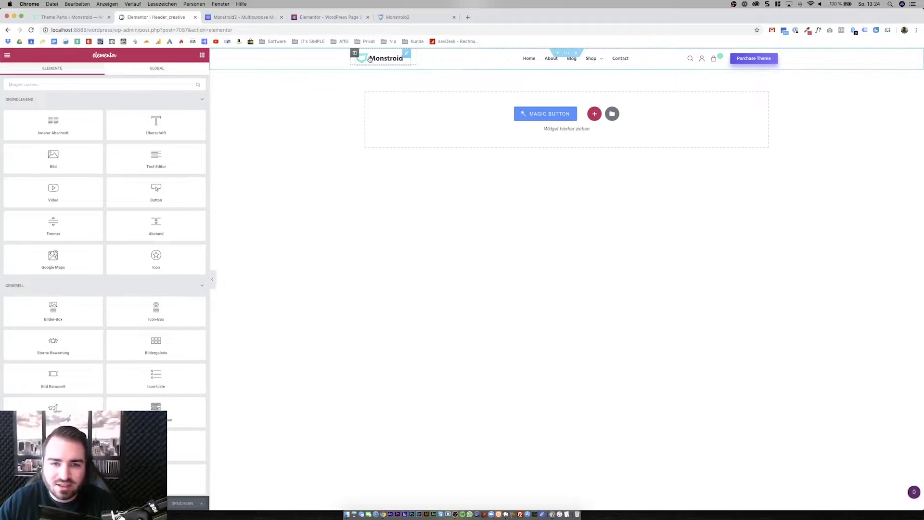
Step: Open the Magic Button template library and browse the available header templates
left_click(561, 117)
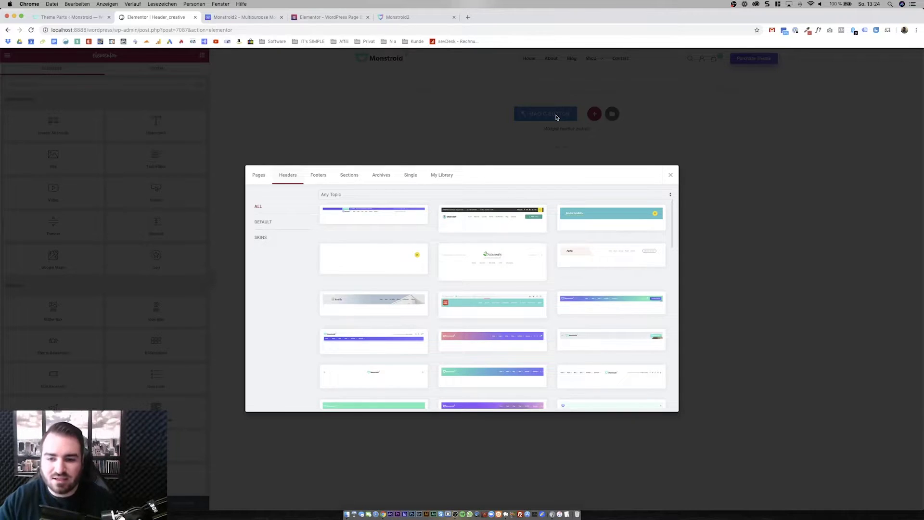
scroll(485, 243, "down", 10)
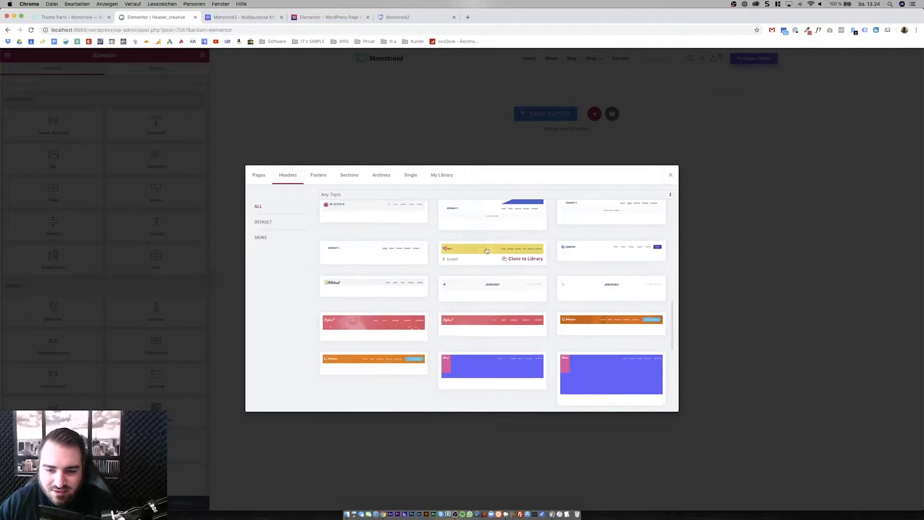
scroll(487, 250, "down", 2)
scroll(487, 250, "down", 3)
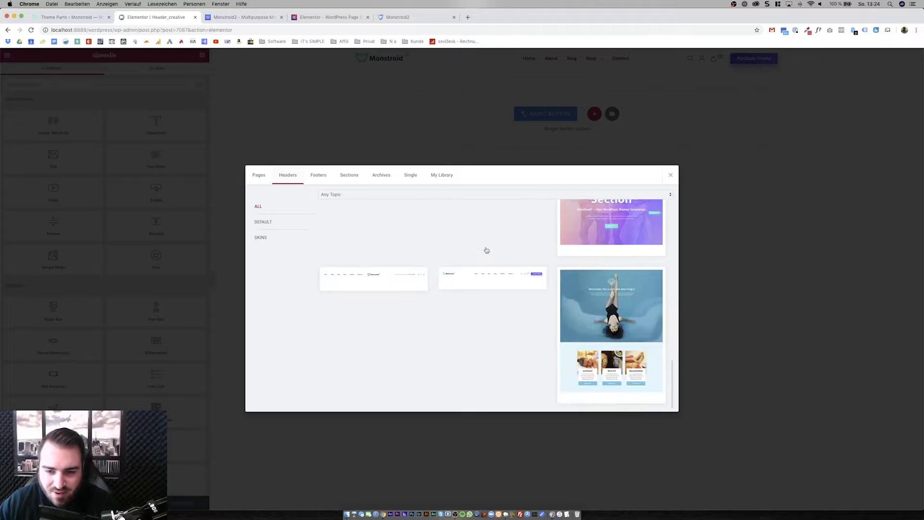
scroll(485, 250, "up", 15)
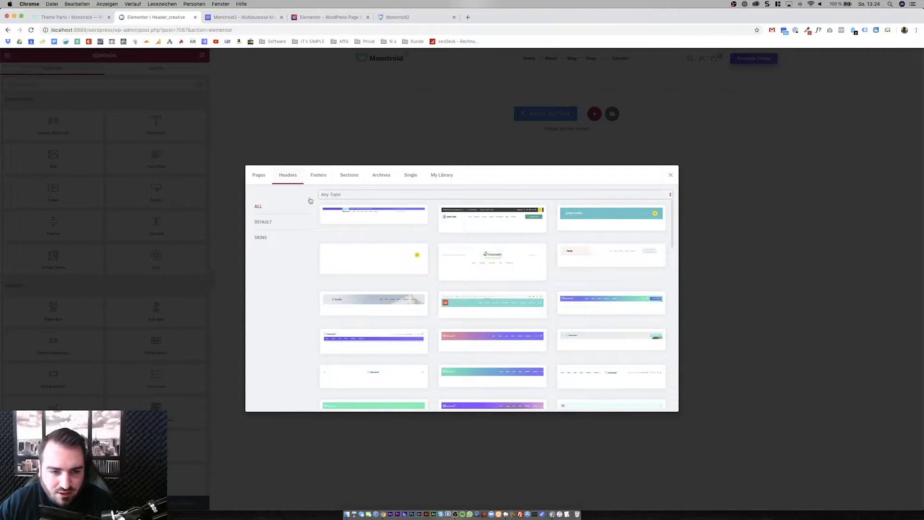
Step: Look through the library's footer, section, archive, single and own template categories and return to the headers
left_click(315, 176)
left_click(350, 176)
left_click(380, 177)
left_click(411, 177)
left_click(444, 177)
left_click(295, 177)
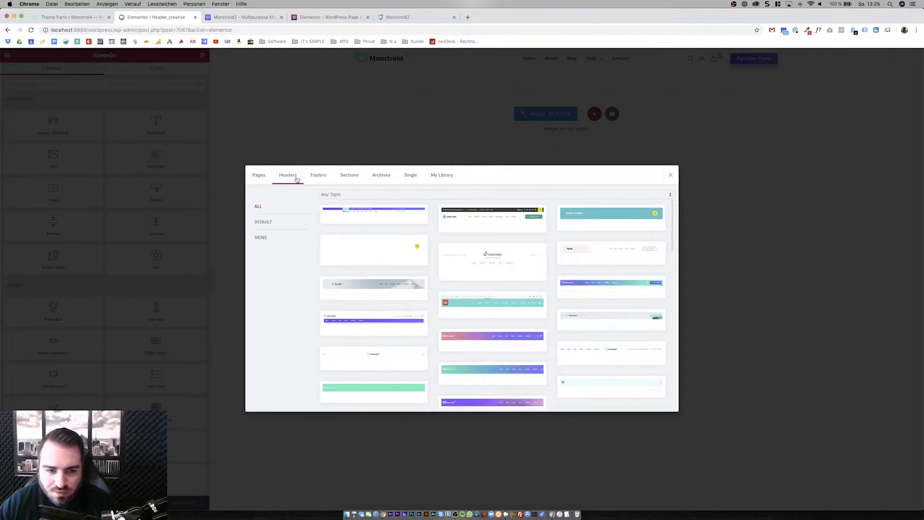
Step: Preview the first template in the headers list twice, returning to the library after each preview
left_click(375, 211)
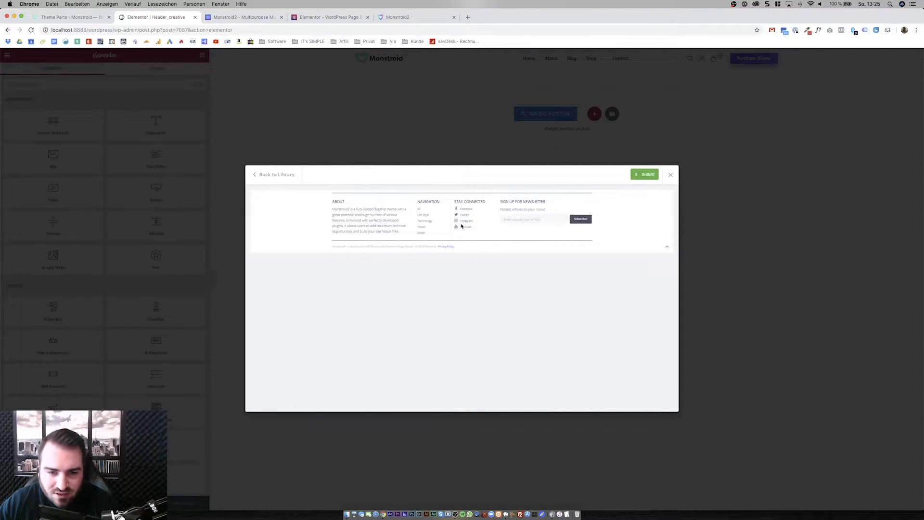
left_click(260, 174)
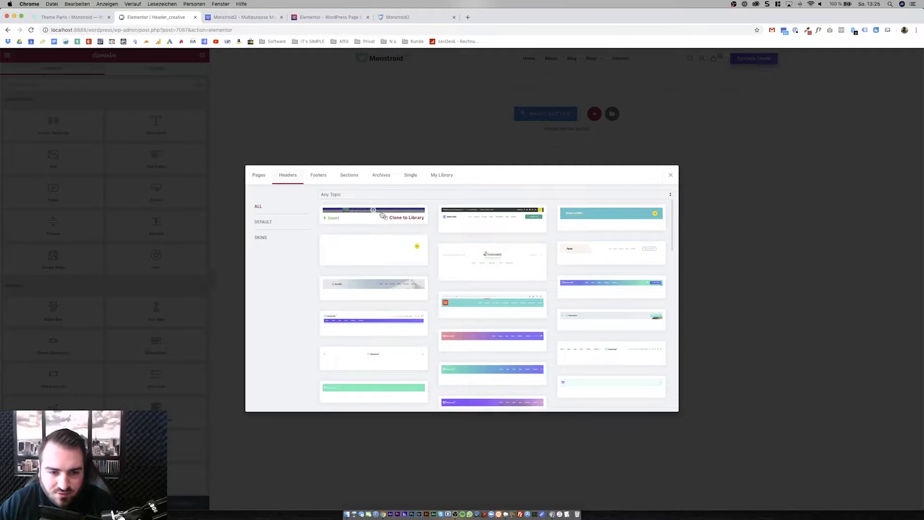
left_click(373, 211)
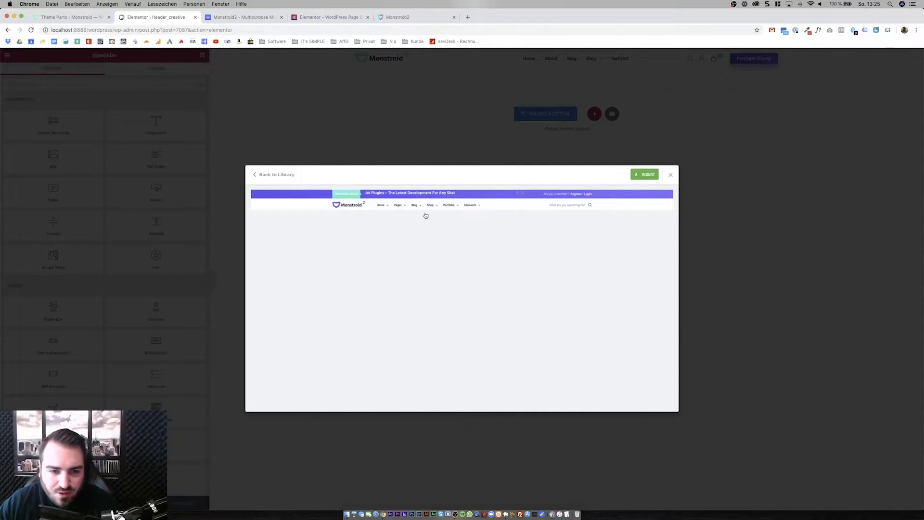
left_click(265, 176)
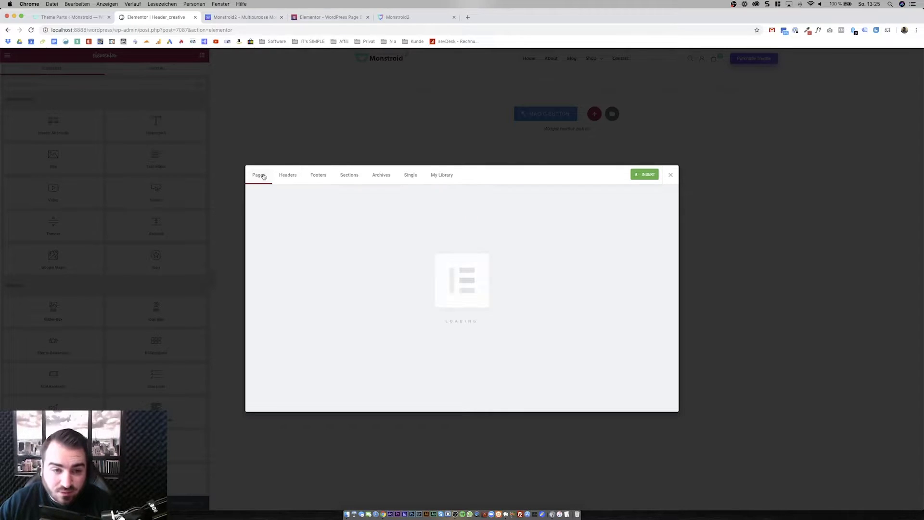
Step: Try to filter the header templates by the Entertainment topic and load the Headers category again
left_click(302, 181)
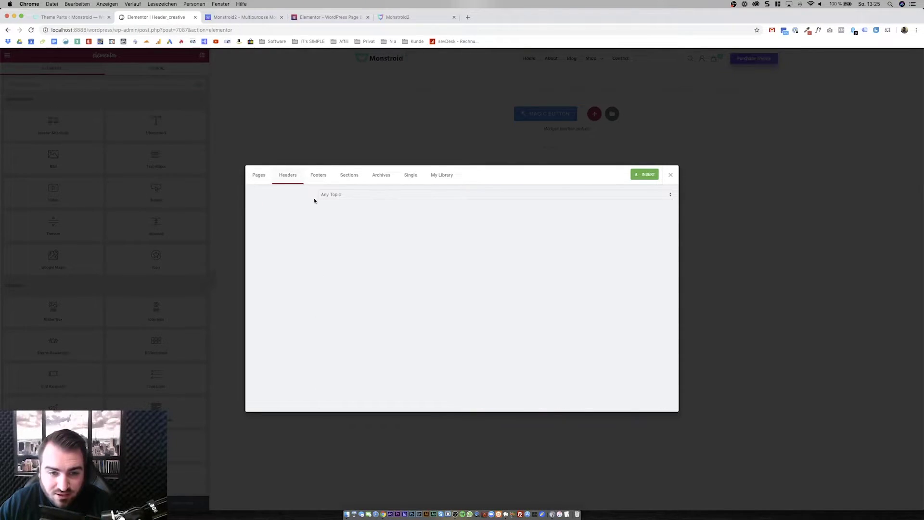
left_click(373, 194)
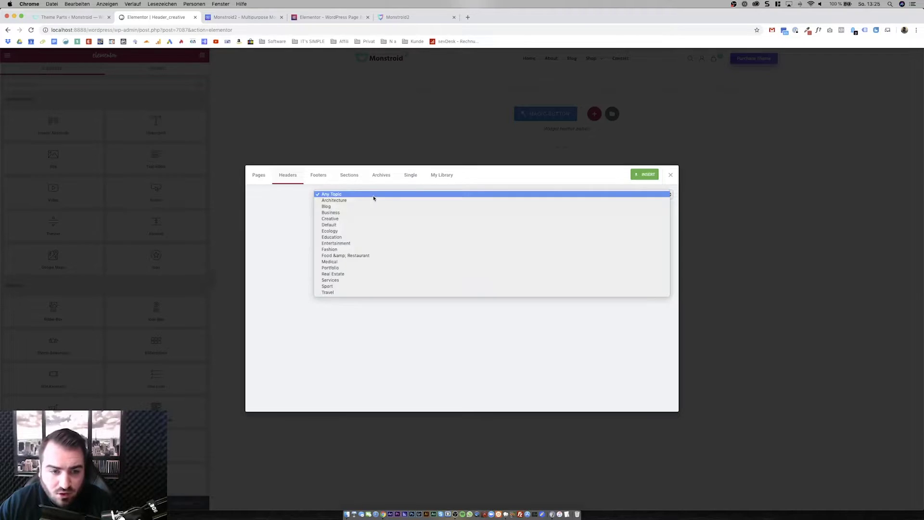
left_click(340, 243)
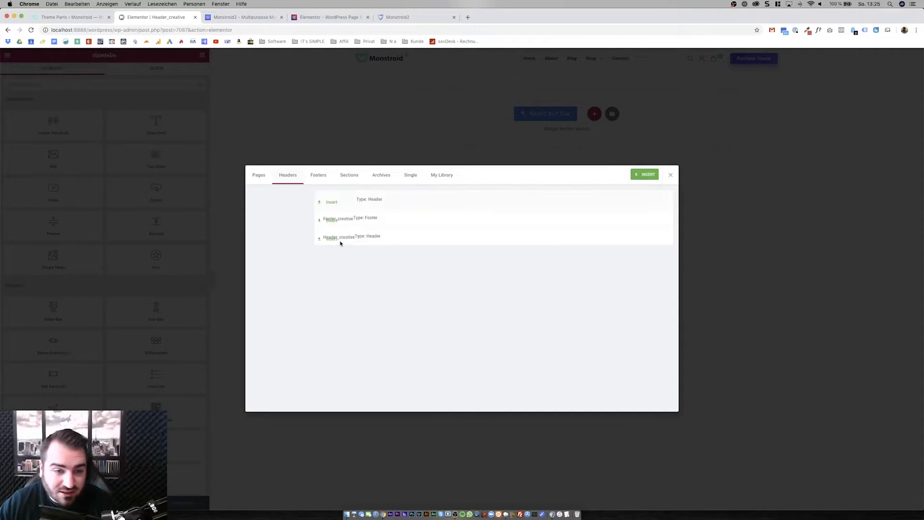
left_click(297, 182)
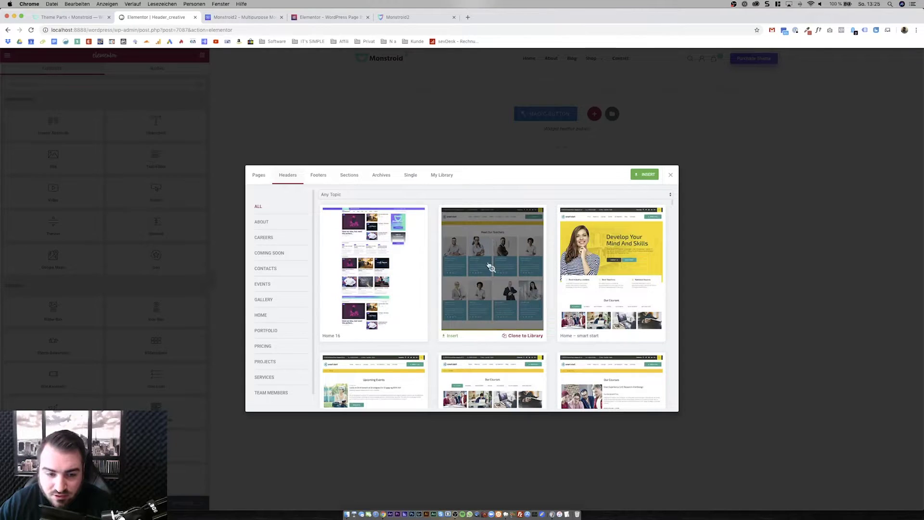
Step: Reload the Headers category in the template library and browse its templates
left_click(289, 176)
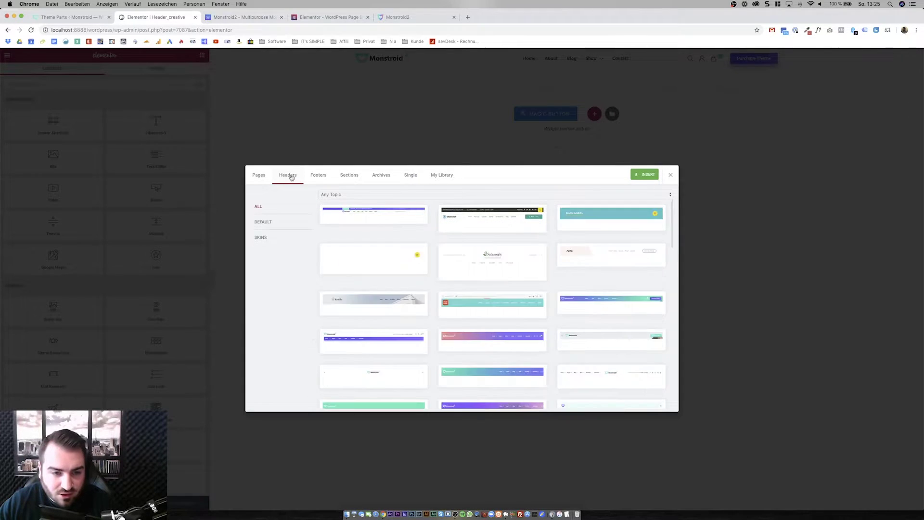
left_click(308, 194)
left_click(308, 195)
scroll(480, 294, "down", 5)
scroll(481, 295, "down", 15)
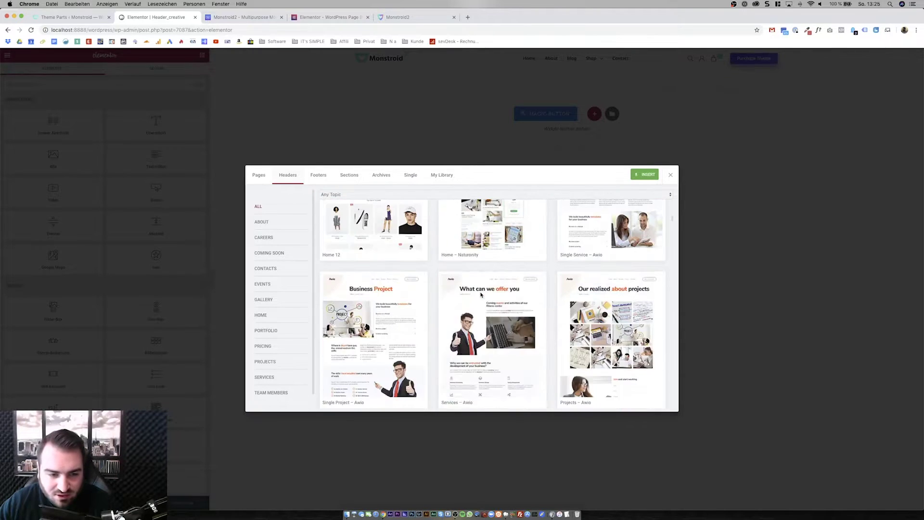
scroll(481, 294, "down", 10)
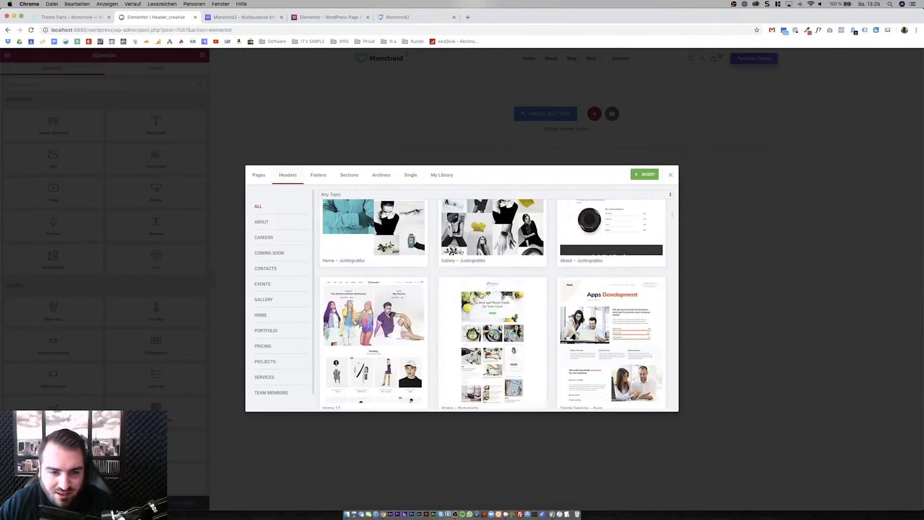
Step: Look through the section templates in the library
left_click(351, 175)
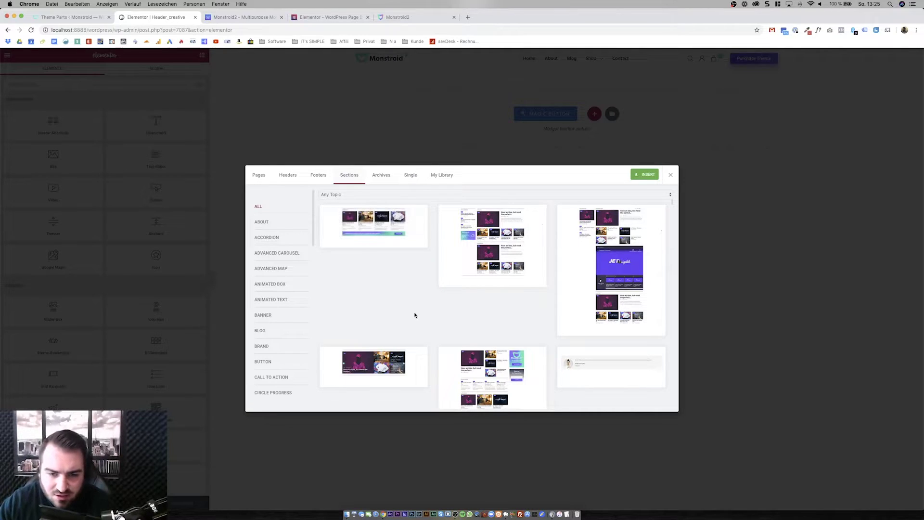
scroll(414, 315, "down", 5)
scroll(414, 314, "down", 10)
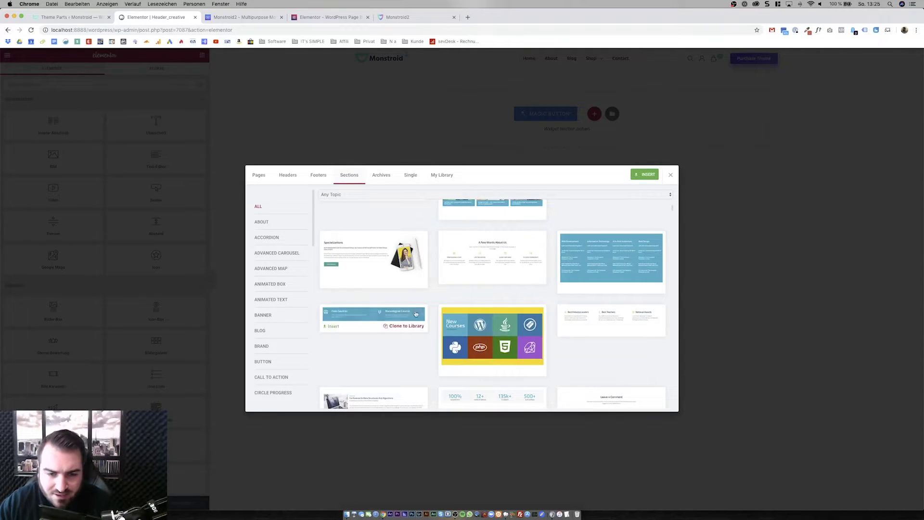
scroll(416, 314, "down", 3)
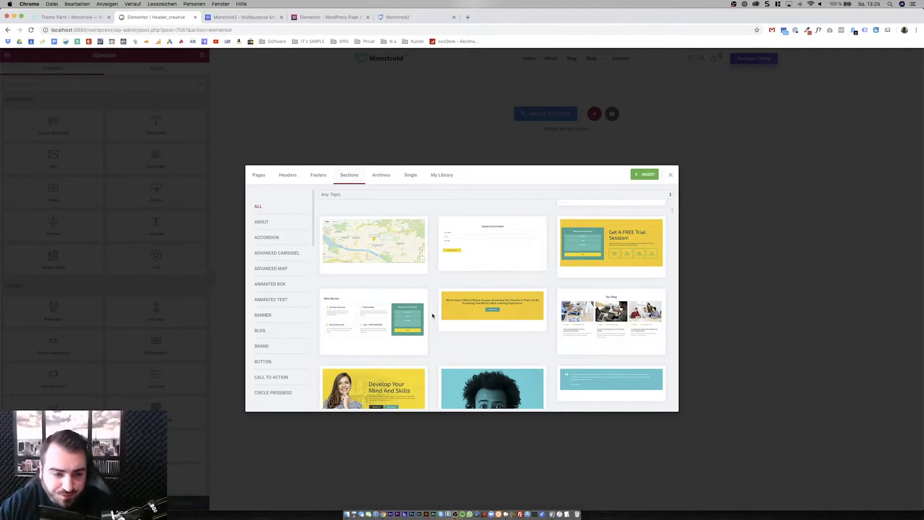
Step: Insert the pink-to-purple gradient header template from the library's Headers category into the header layout
left_click(287, 175)
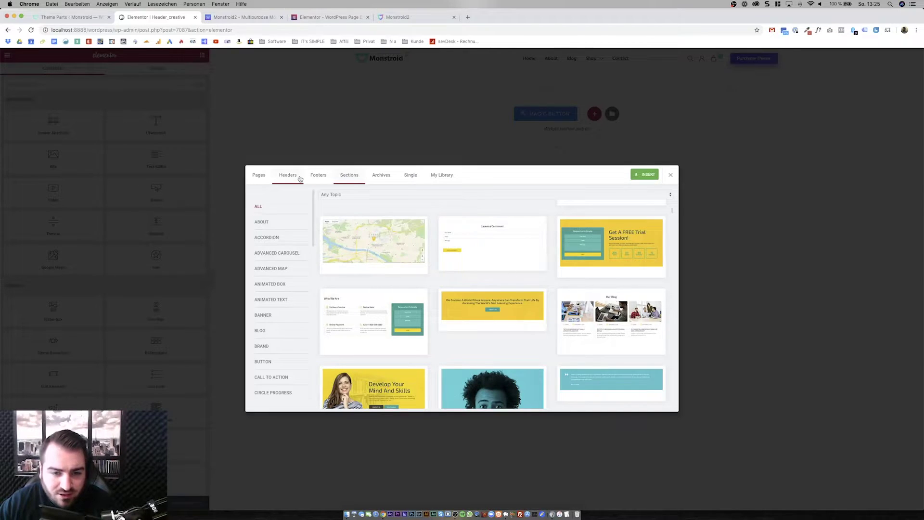
scroll(438, 280, "down", 10)
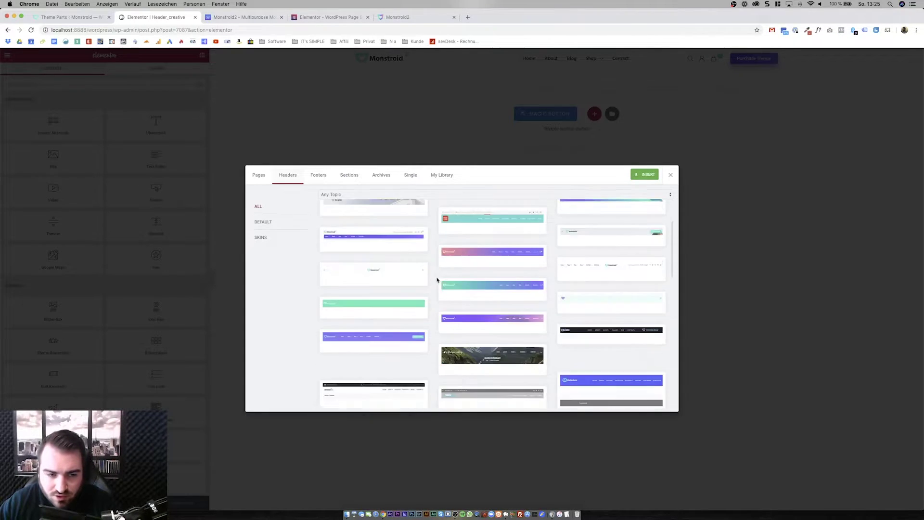
scroll(438, 280, "up", 3)
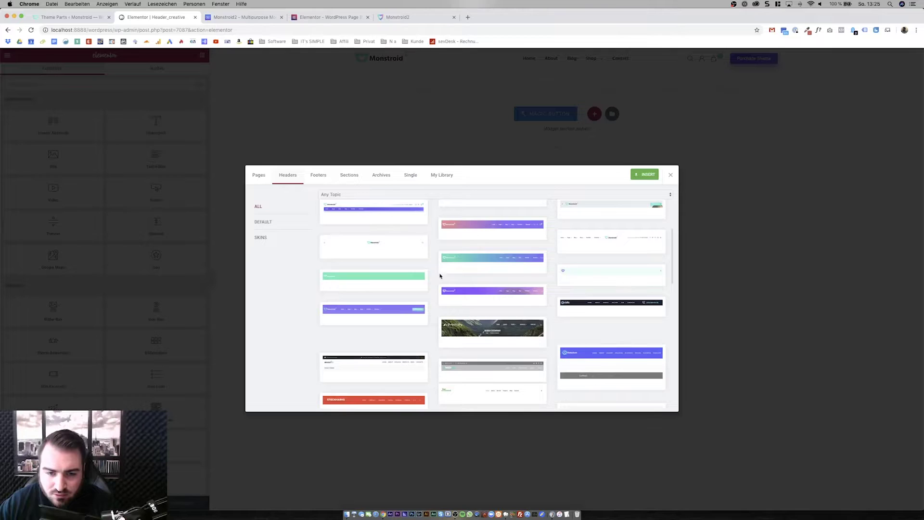
left_click(452, 235)
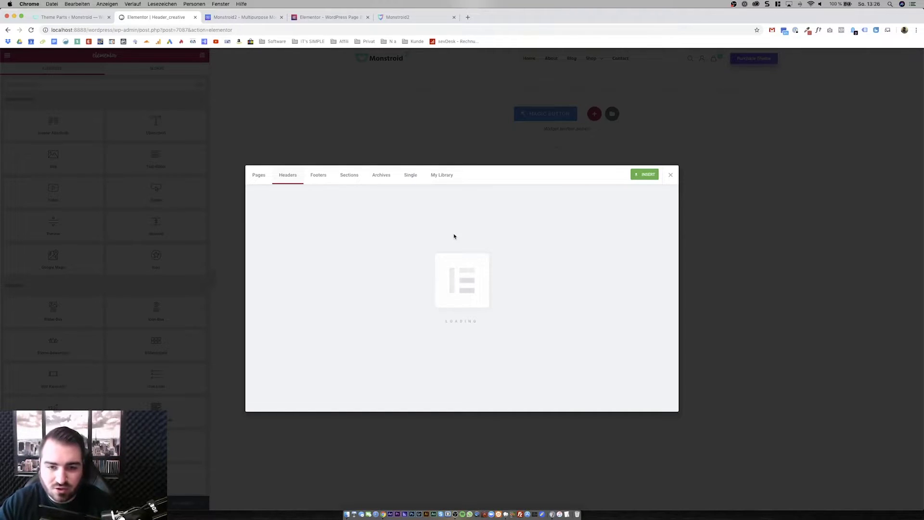
key("Escape")
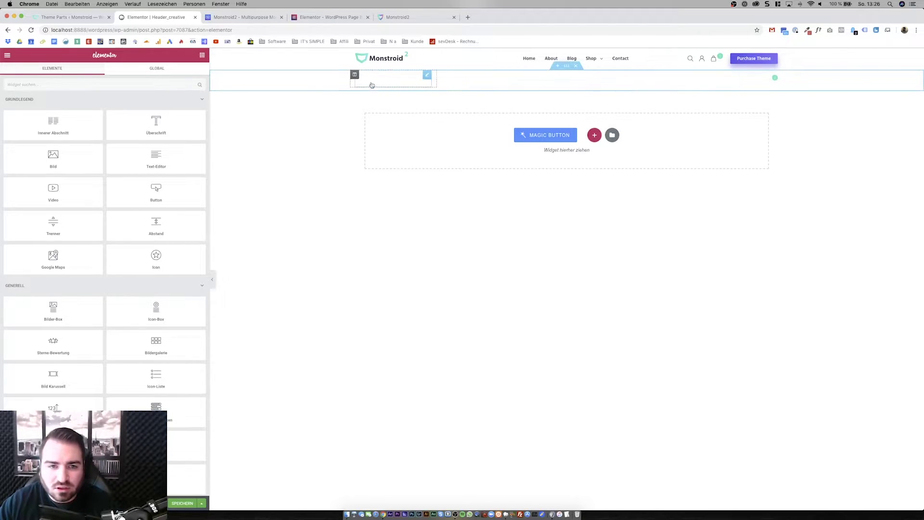
Step: Delete the newly inserted header section and save the header
left_click(578, 67)
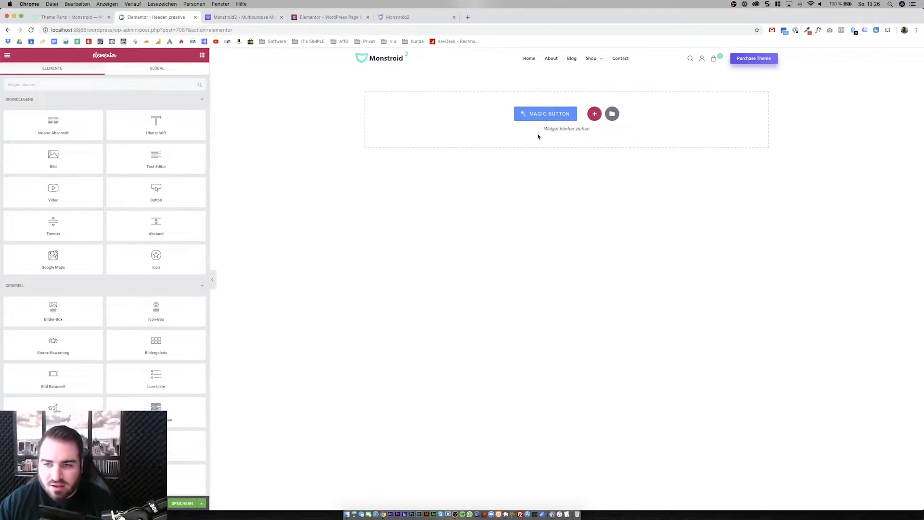
left_click(189, 503)
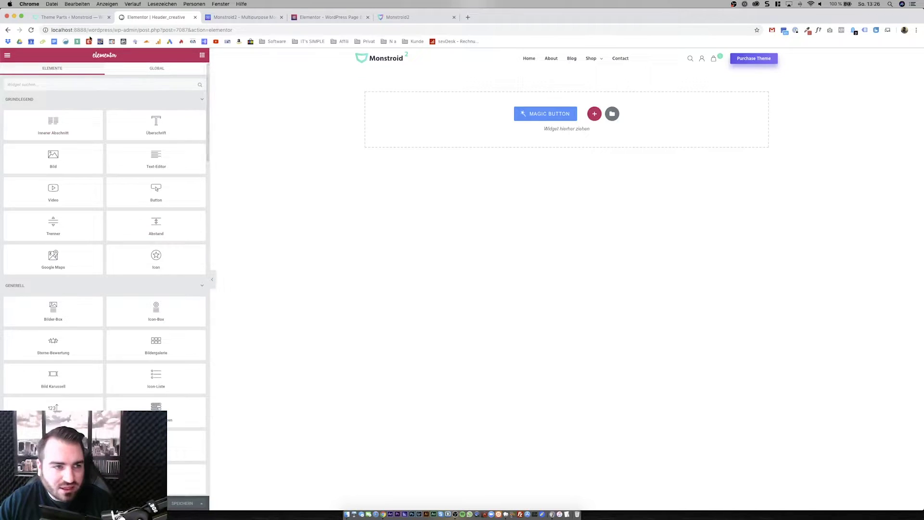
Step: Return to the WordPress admin and open the list of all pages
left_click(83, 19)
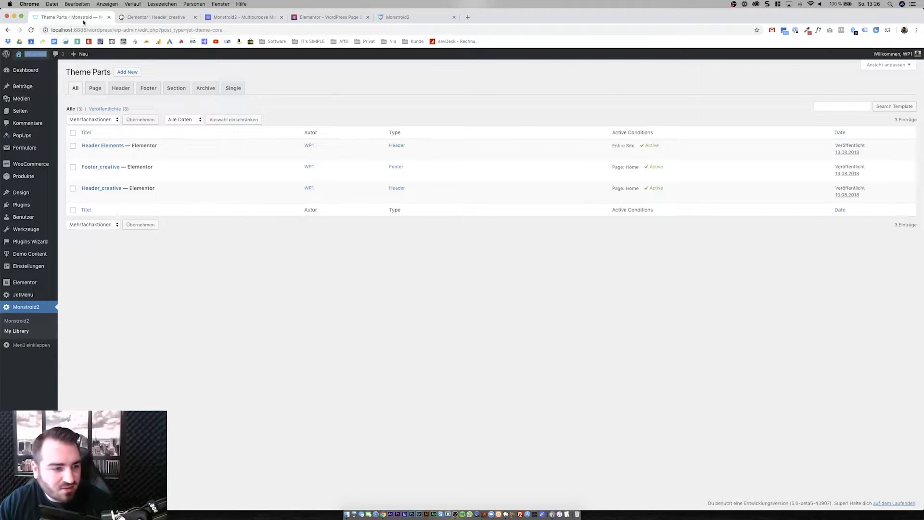
mouse_move(46, 170)
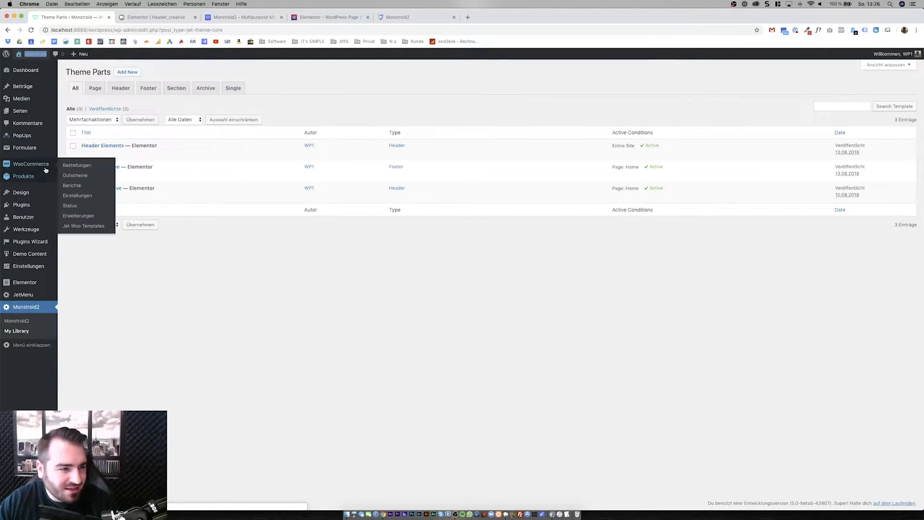
mouse_move(51, 207)
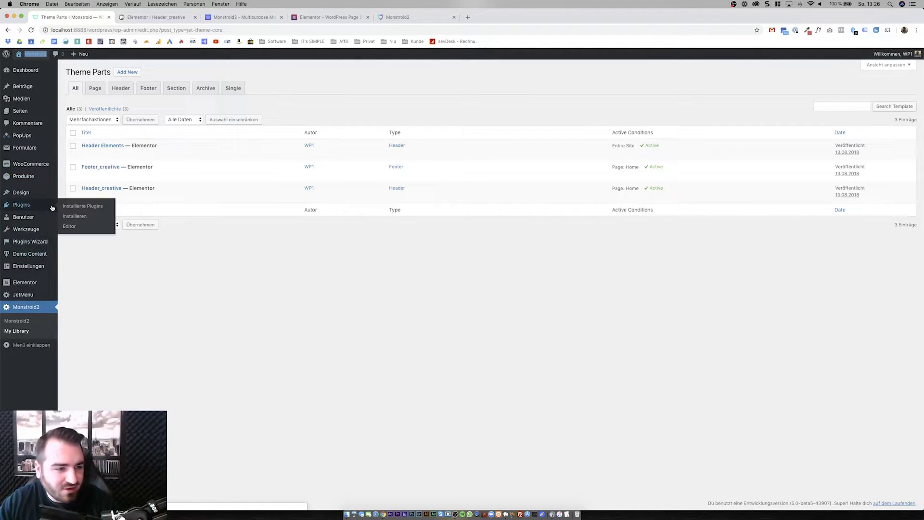
mouse_move(40, 112)
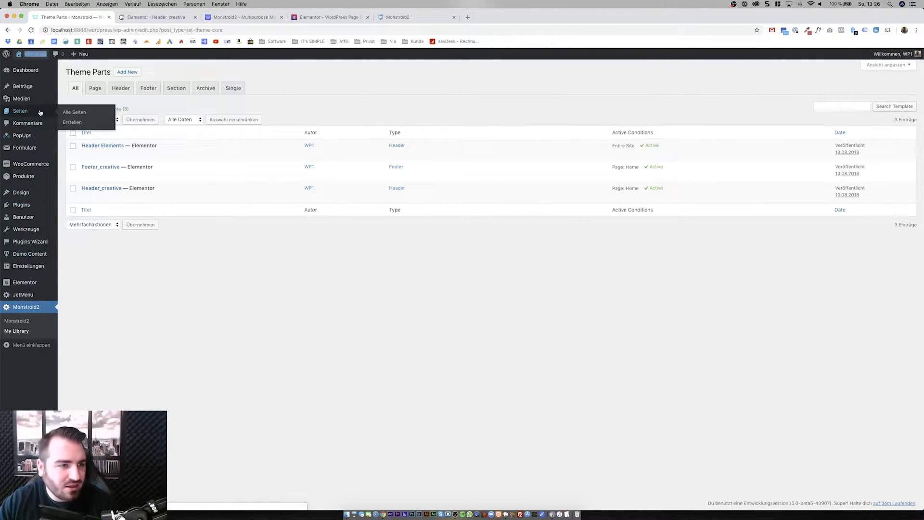
left_click(40, 113)
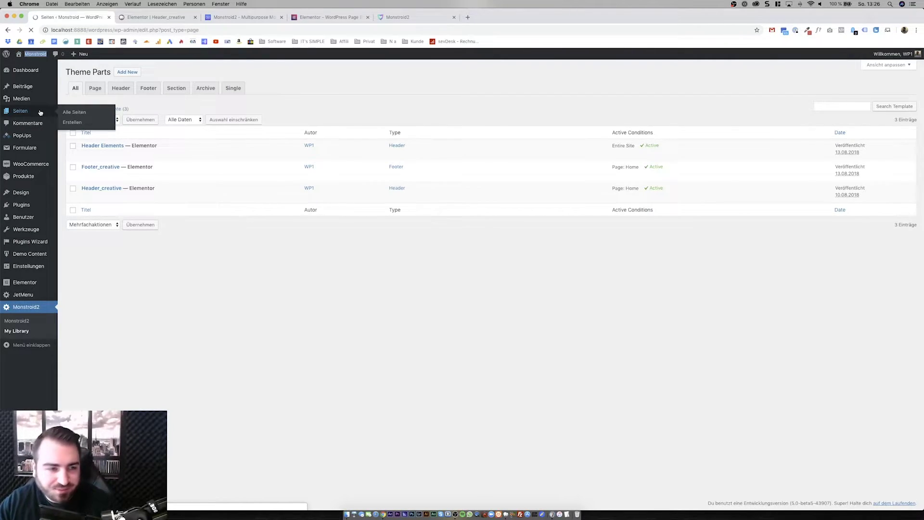
Step: Visit the site's front end and open the Home page for editing with Elementor
left_click(37, 57)
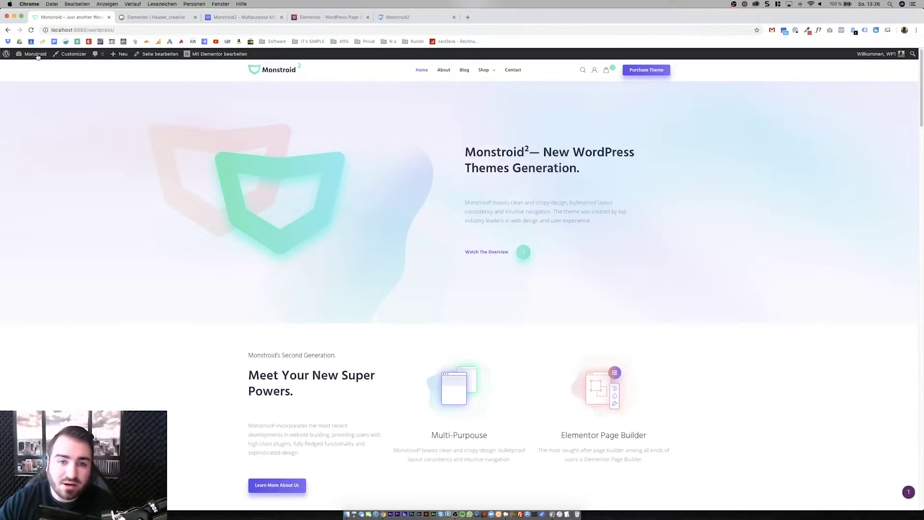
left_click(439, 73)
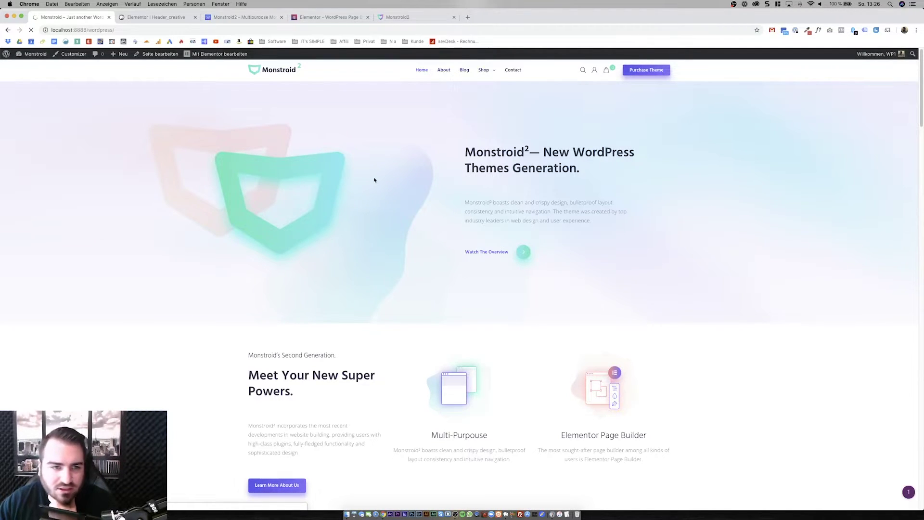
mouse_move(230, 56)
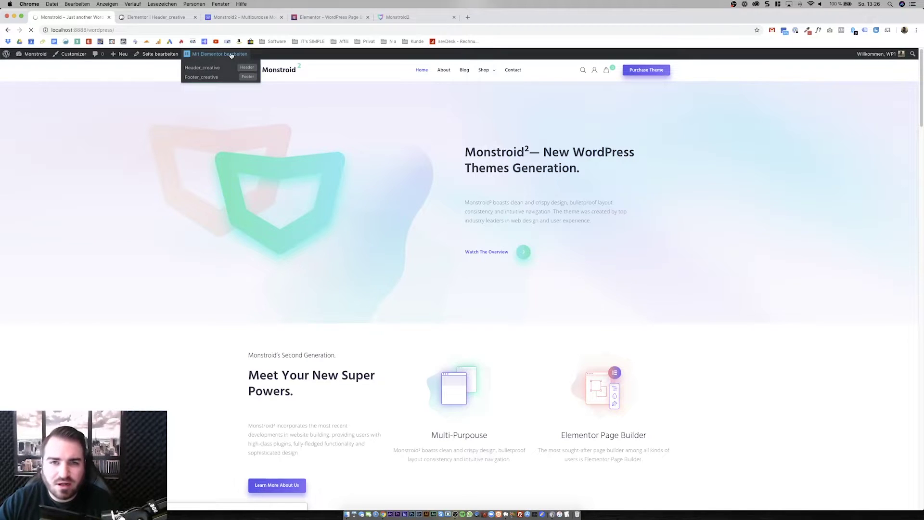
left_click(231, 55)
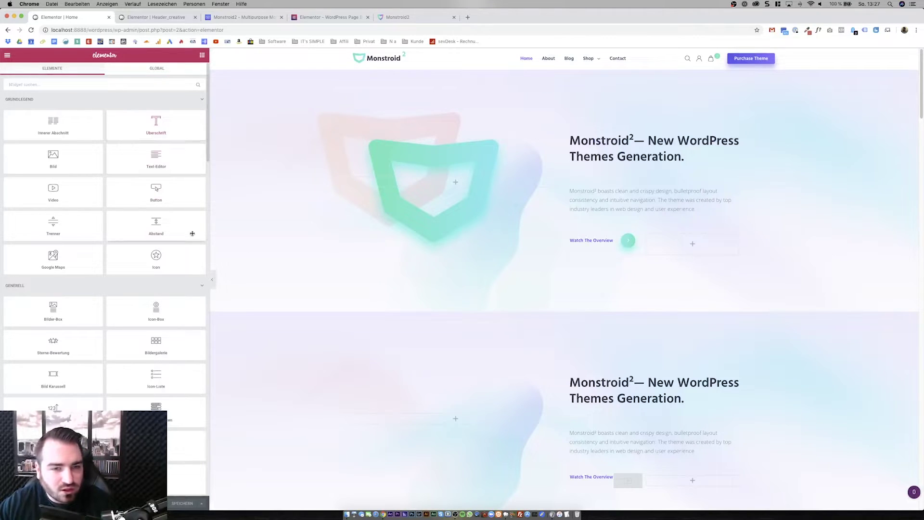
Step: Open the Magic Button template library from the empty widget area at the end of the home page
scroll(391, 237, "down", 15)
scroll(432, 255, "up", 2)
scroll(432, 256, "up", 4)
scroll(436, 259, "down", 15)
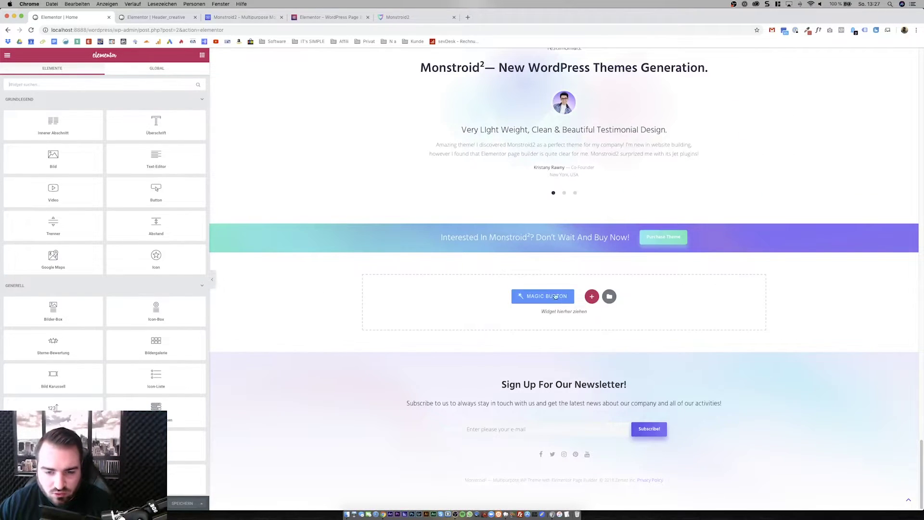
left_click(609, 297)
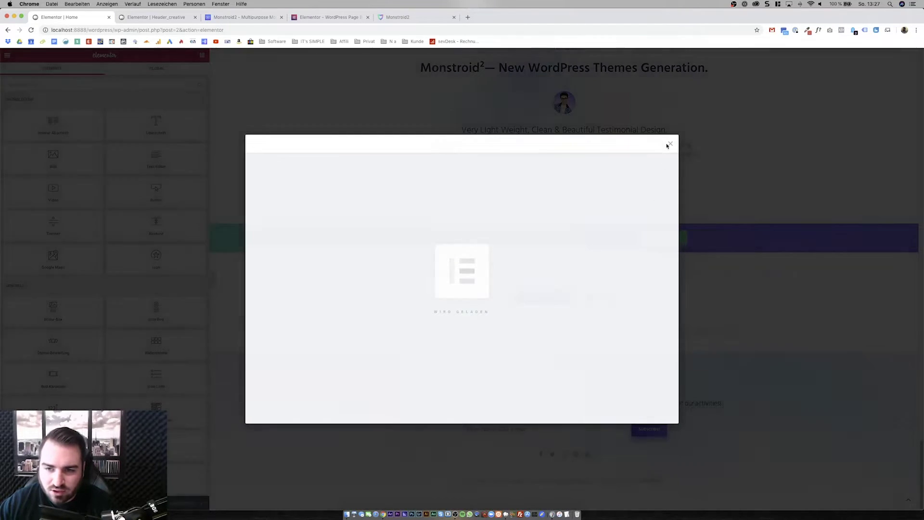
left_click(669, 144)
left_click(549, 297)
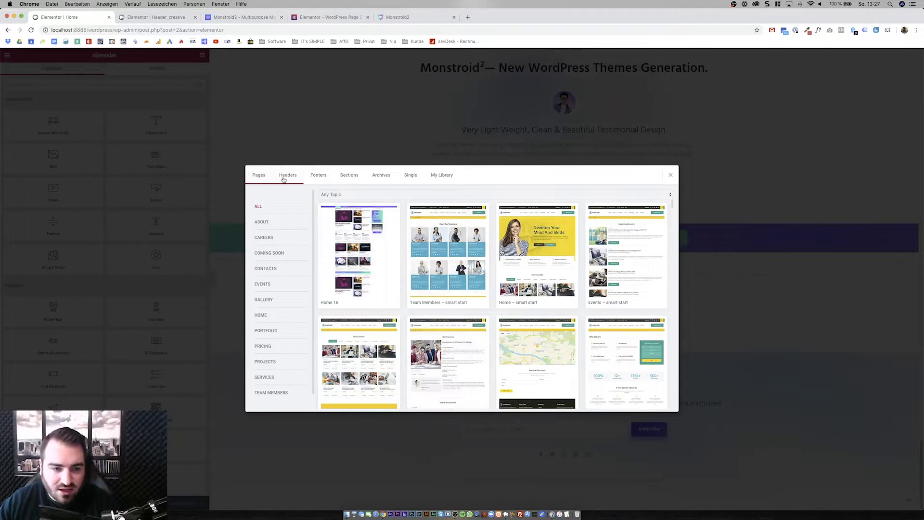
Step: Browse the Banner templates in the Sections category and look through the remaining section types
left_click(347, 177)
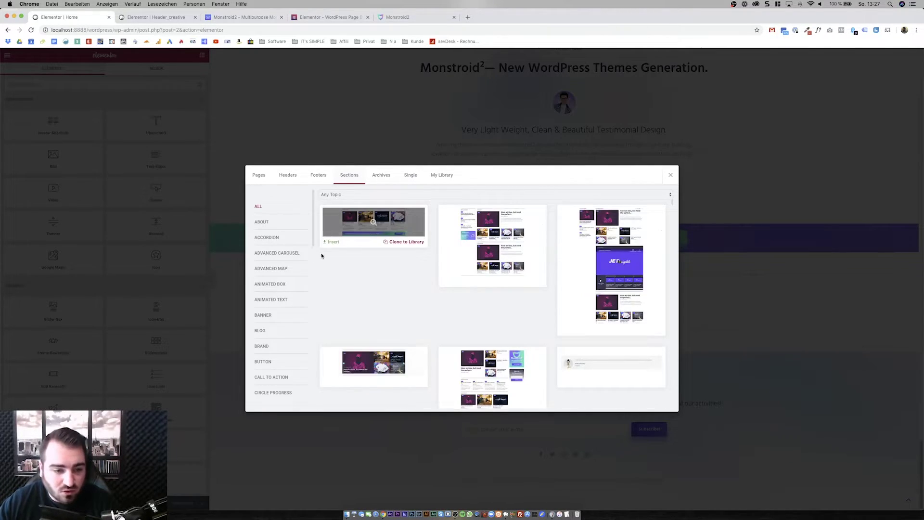
left_click(283, 315)
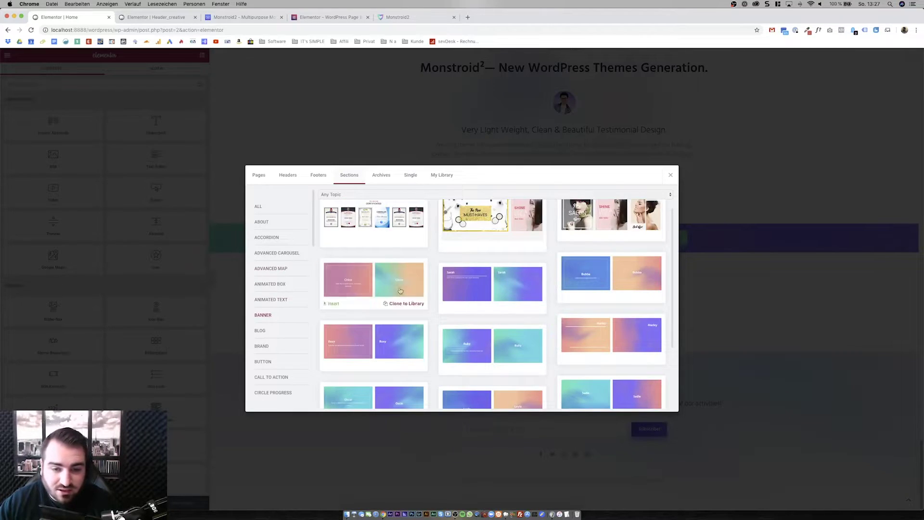
scroll(381, 293, "down", 3)
scroll(308, 323, "down", 5)
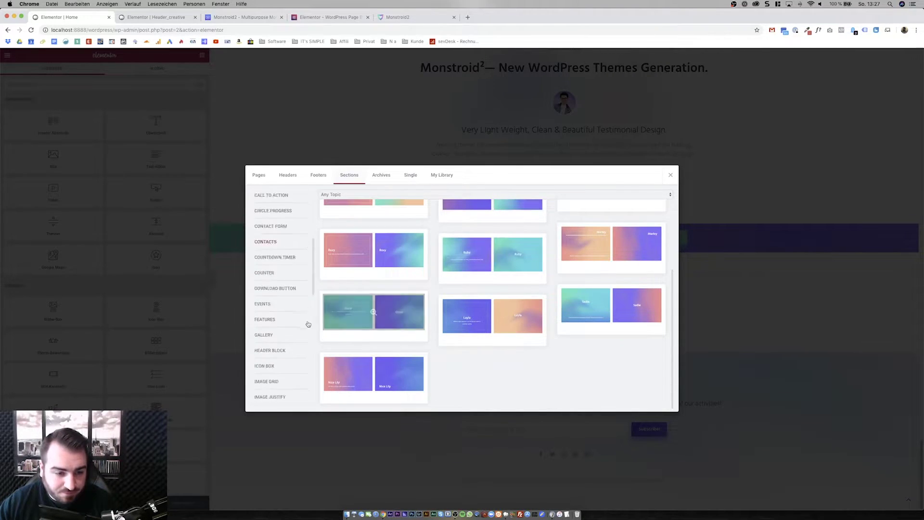
scroll(288, 330, "down", 5)
scroll(288, 331, "up", 2)
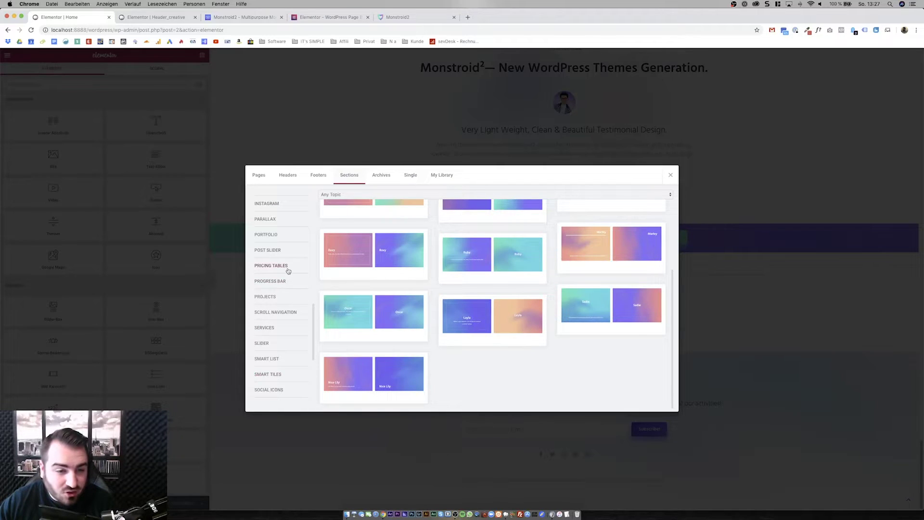
Step: Insert the Pricing Plans section with three illustrated plan cards from the Pricing Tables templates and review it on the page
left_click(288, 266)
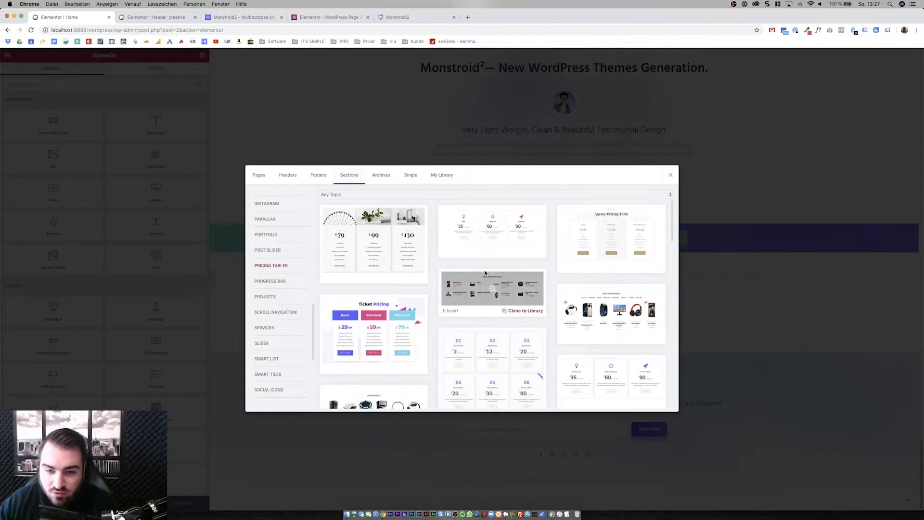
scroll(500, 259, "down", 5)
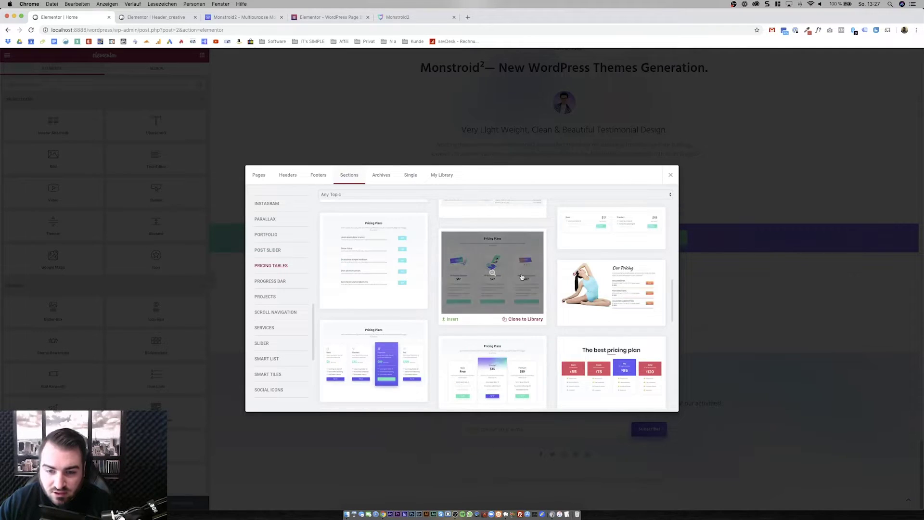
left_click(452, 319)
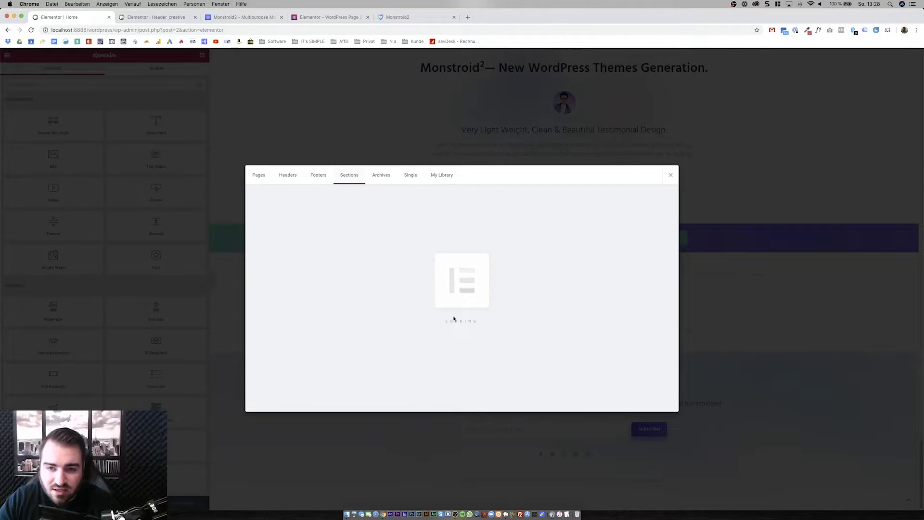
key("Escape")
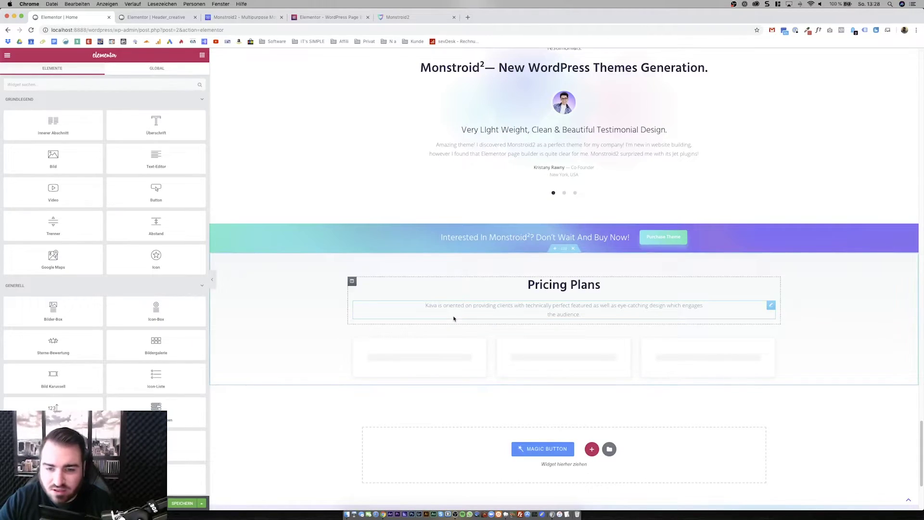
scroll(337, 326, "down", 5)
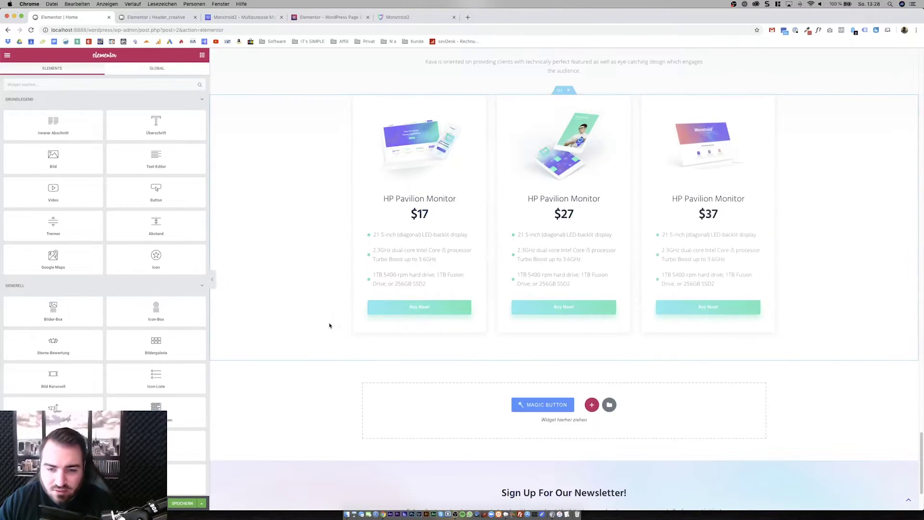
scroll(329, 324, "up", 3)
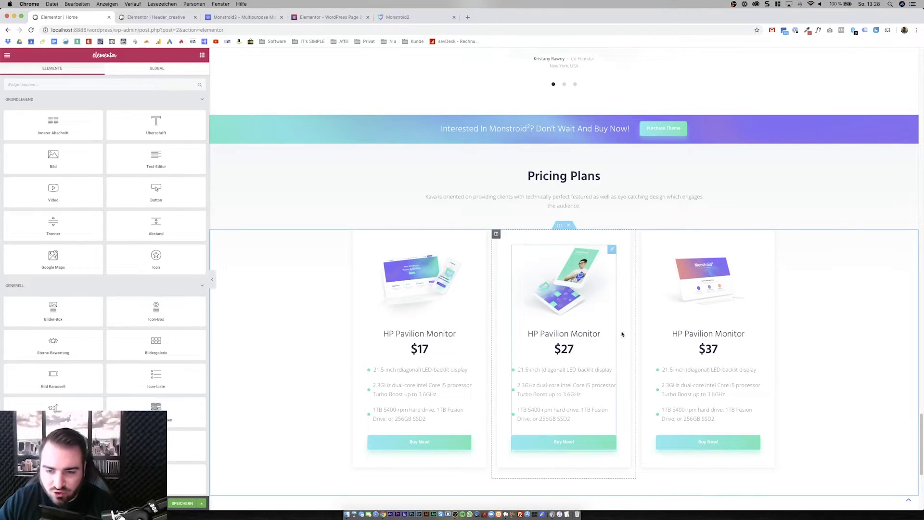
Step: Widen the Elementor widget panel beside the Home page canvas
scroll(719, 332, "down", 3)
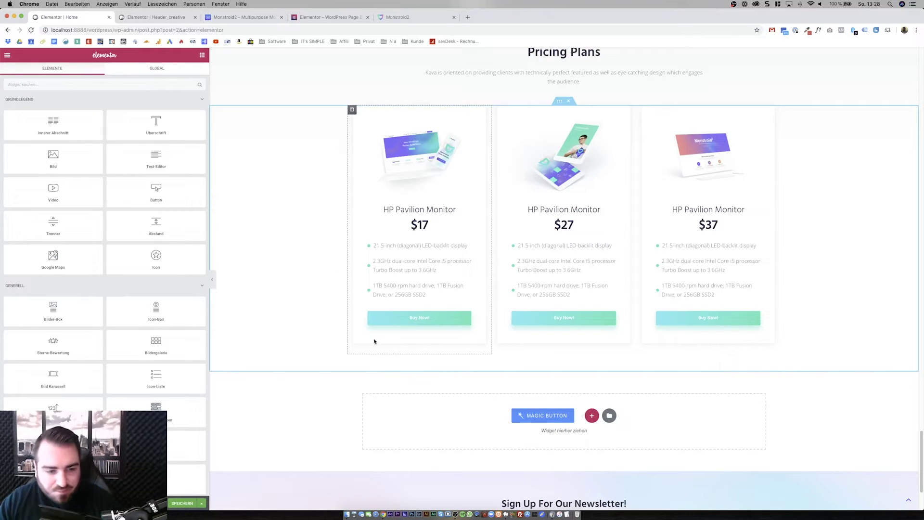
scroll(144, 282, "down", 5)
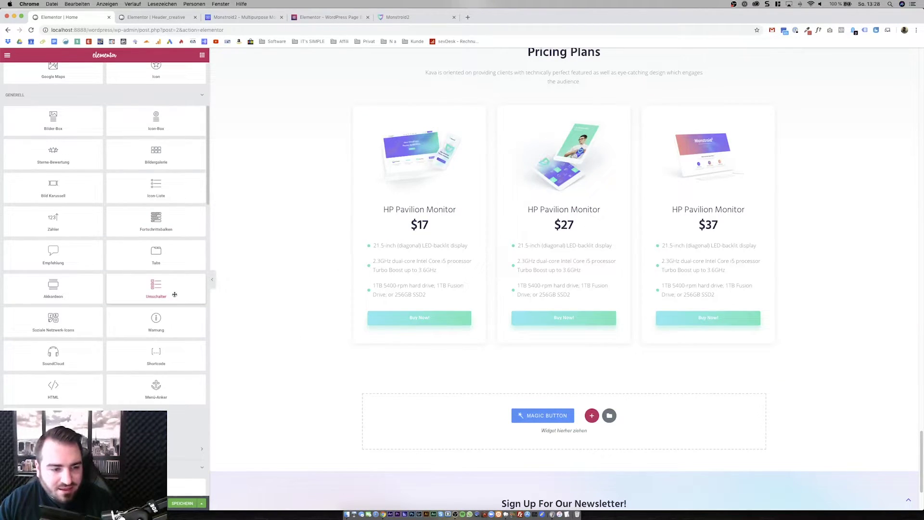
scroll(174, 295, "down", 3)
left_click_drag(211, 266, 486, 254)
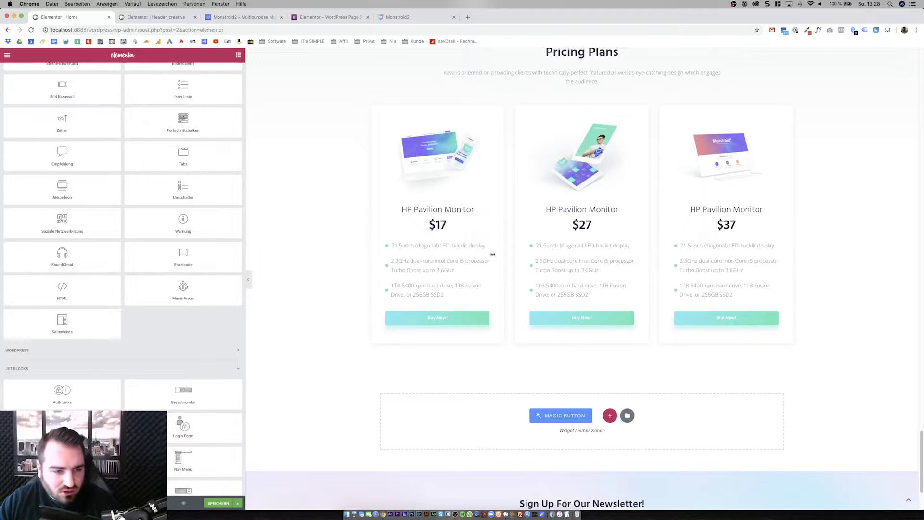
scroll(191, 345, "down", 3)
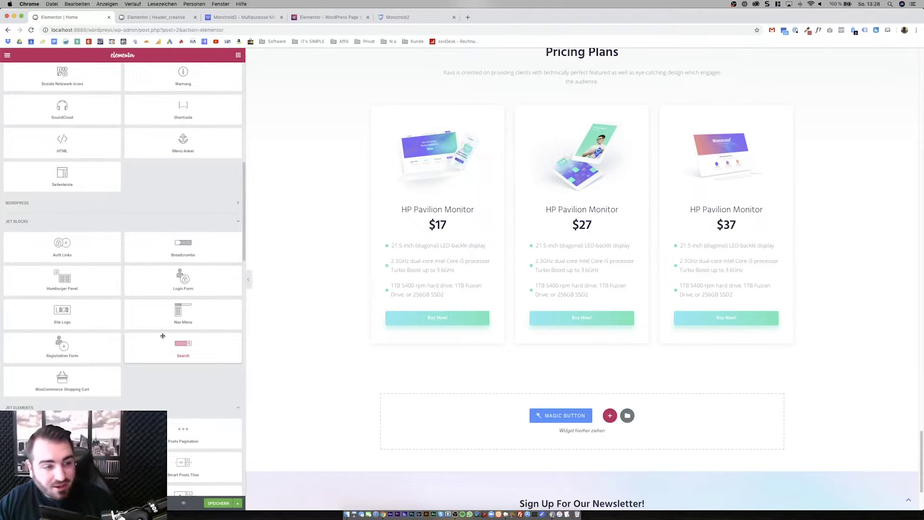
Step: Look through the Grundlegend, Generell and Jet Blocks widget categories, collapsing and expanding category groups
left_click(171, 224)
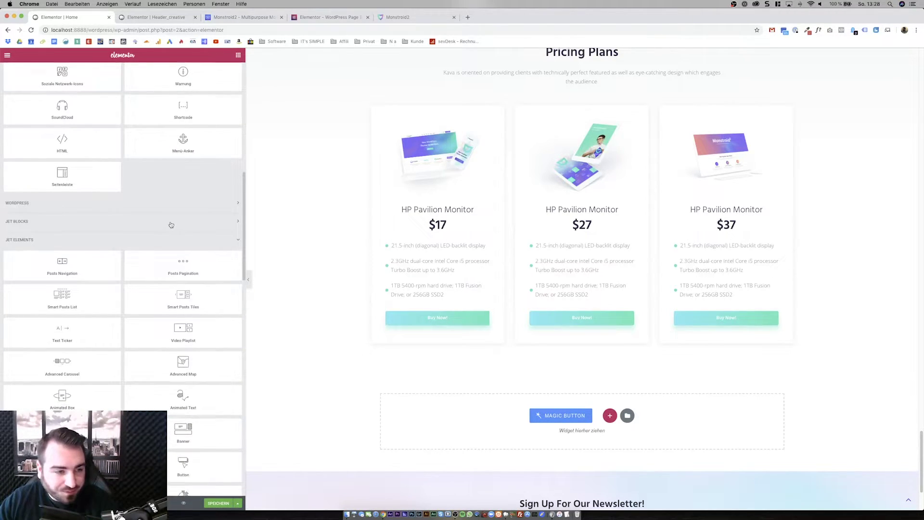
scroll(181, 207, "up", 15)
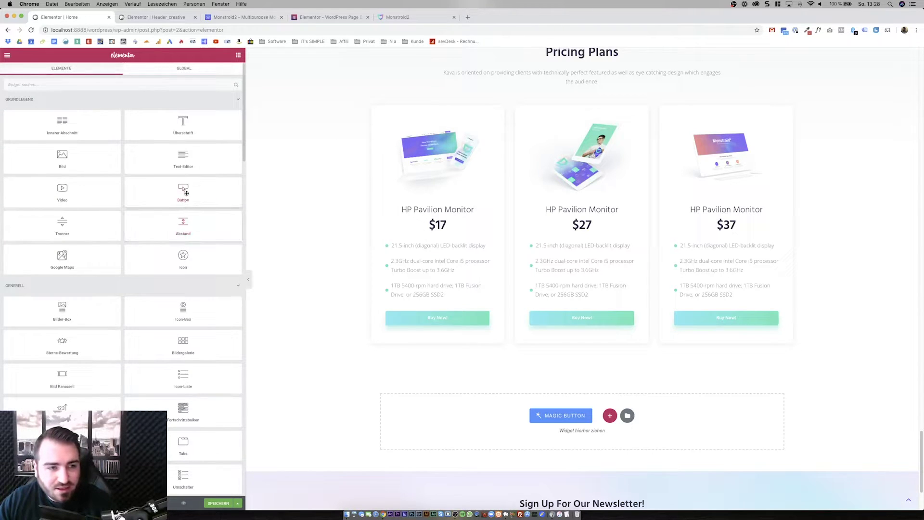
left_click(191, 101)
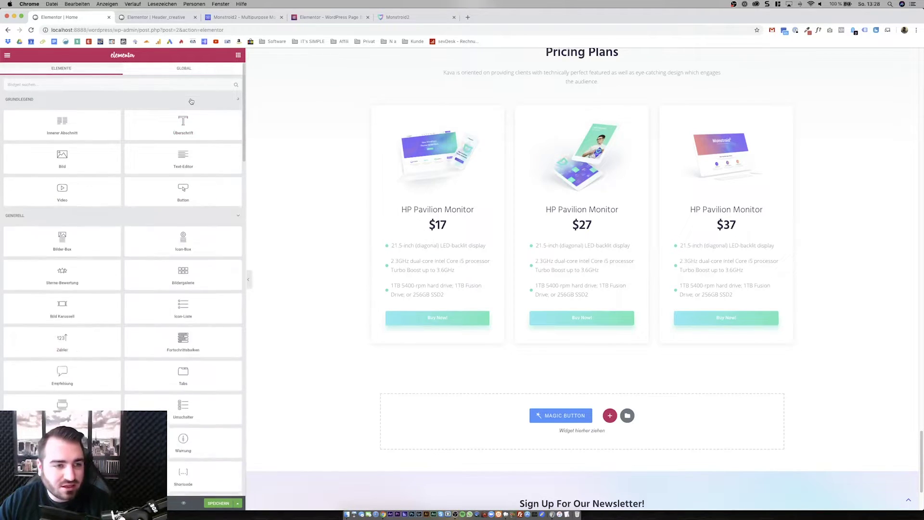
left_click(191, 100)
scroll(149, 253, "down", 6)
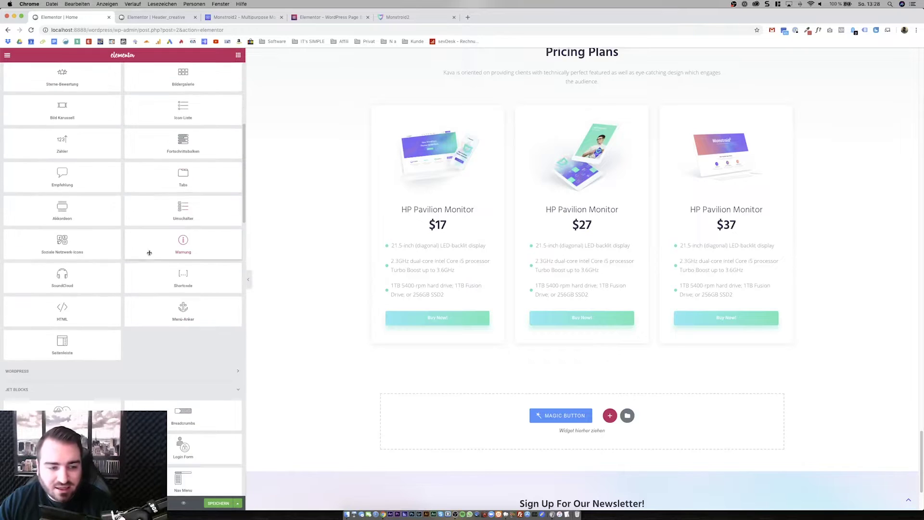
scroll(150, 253, "down", 5)
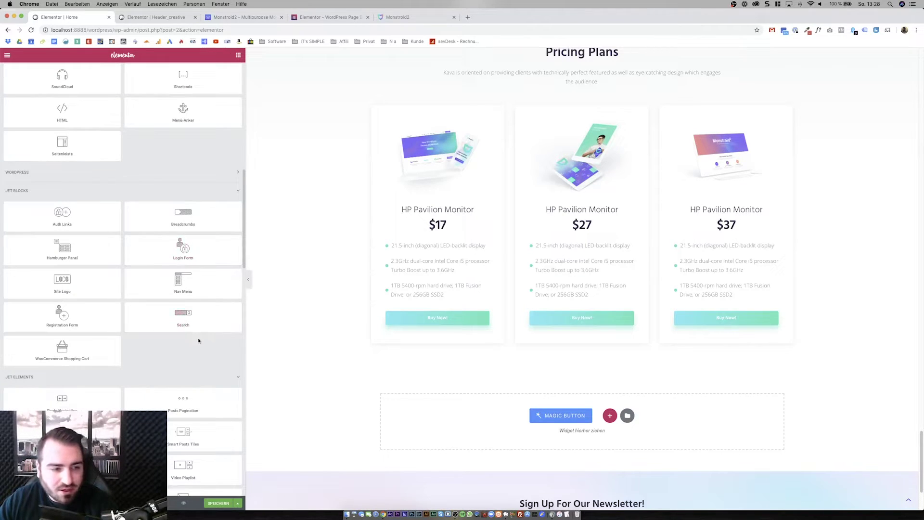
scroll(184, 278, "down", 2)
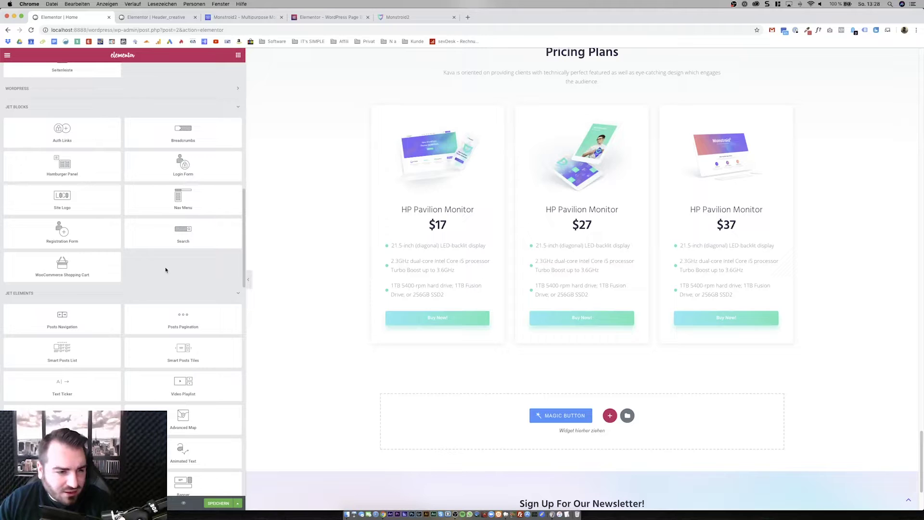
Step: Try the WooCommerce Shopping Cart widget below the pricing plans, delete its section and look at the cart icon in the page header
left_click_drag(75, 268, 534, 419)
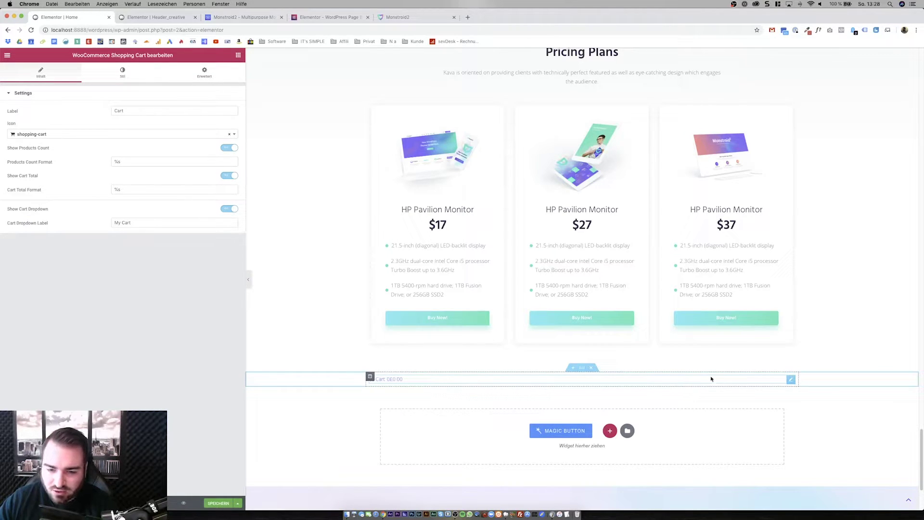
left_click(590, 368)
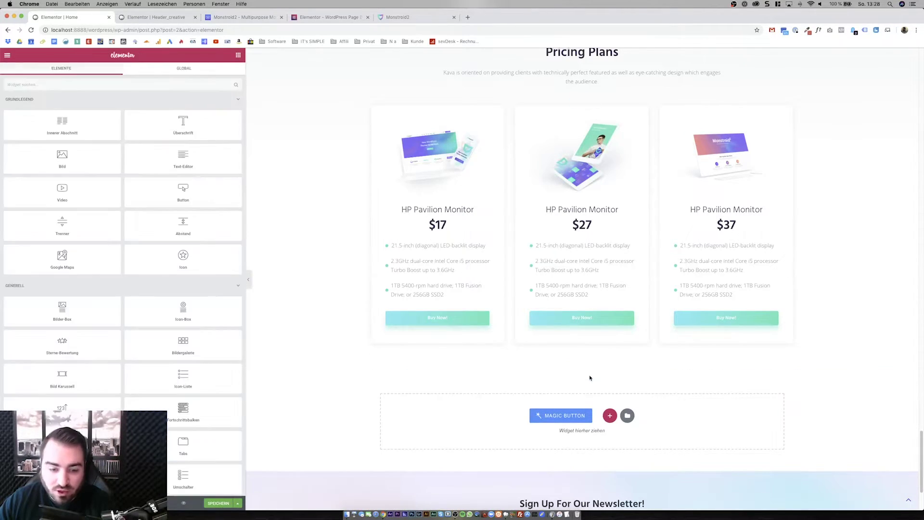
scroll(600, 384, "up", 20)
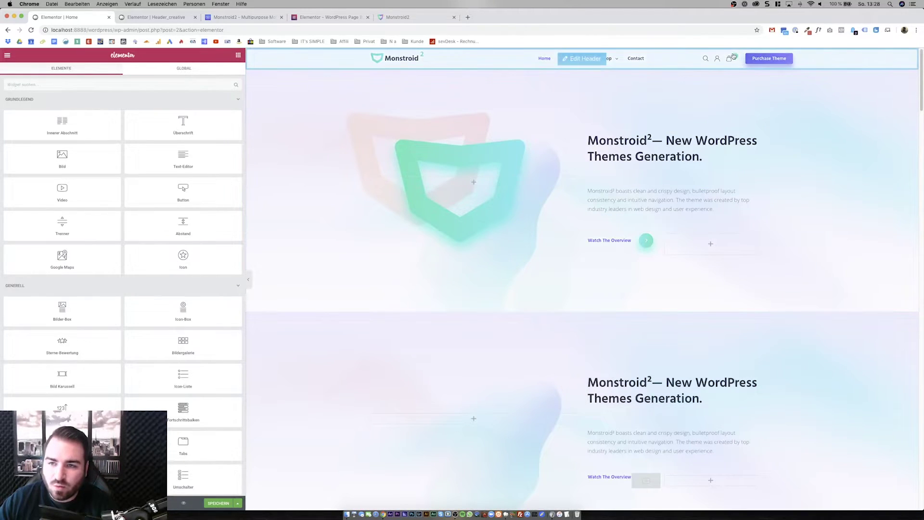
Step: Browse the Jet Elements and Jet Woo Builder widgets available for the page
scroll(416, 317, "down", 20)
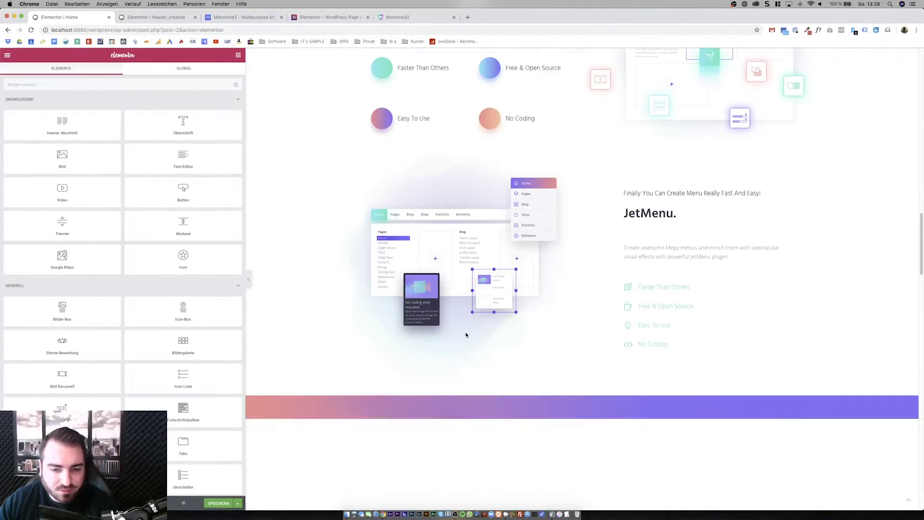
scroll(467, 333, "down", 5)
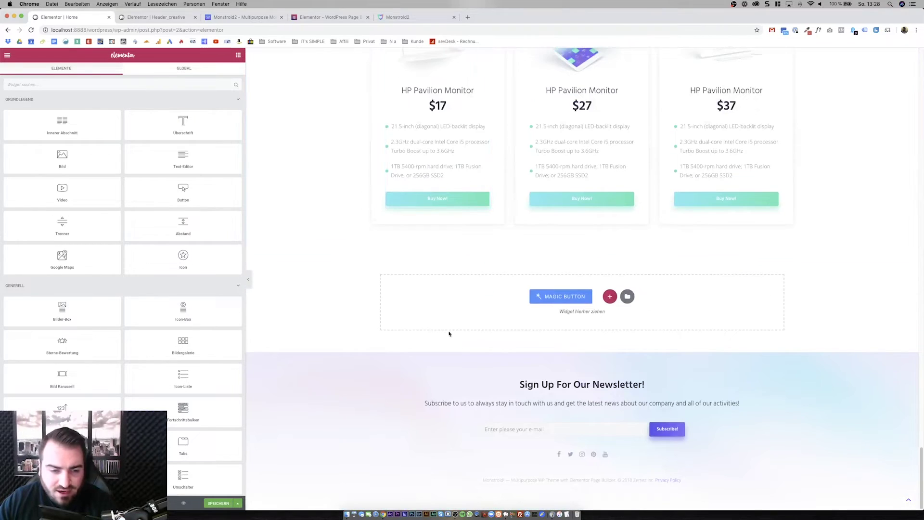
scroll(191, 338, "down", 15)
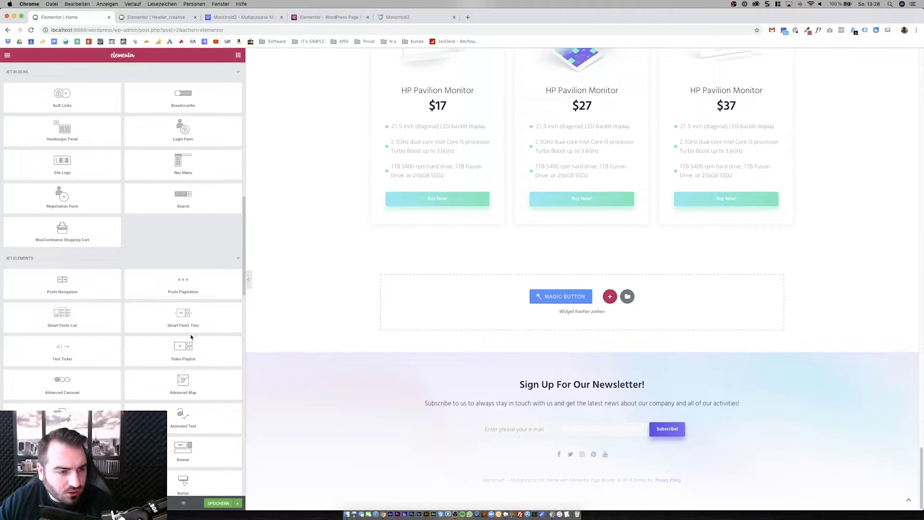
scroll(191, 337, "down", 3)
scroll(191, 335, "down", 15)
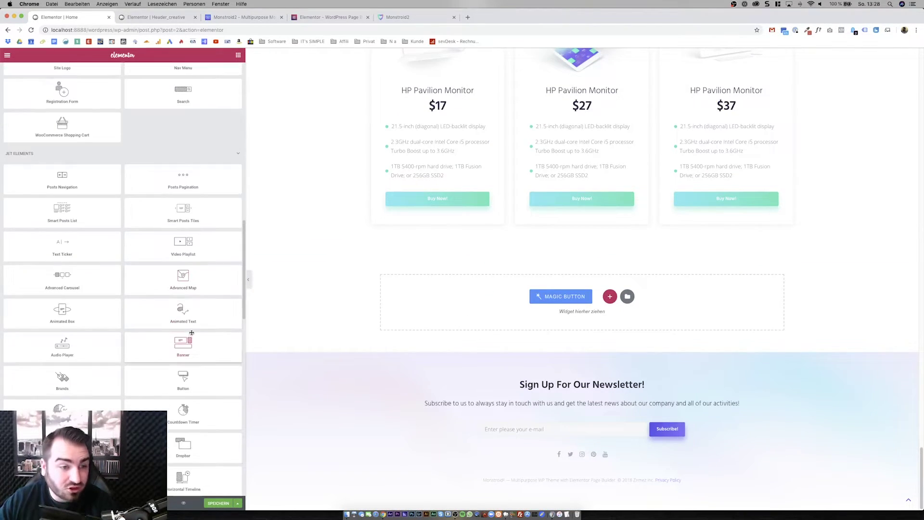
scroll(191, 332, "down", 15)
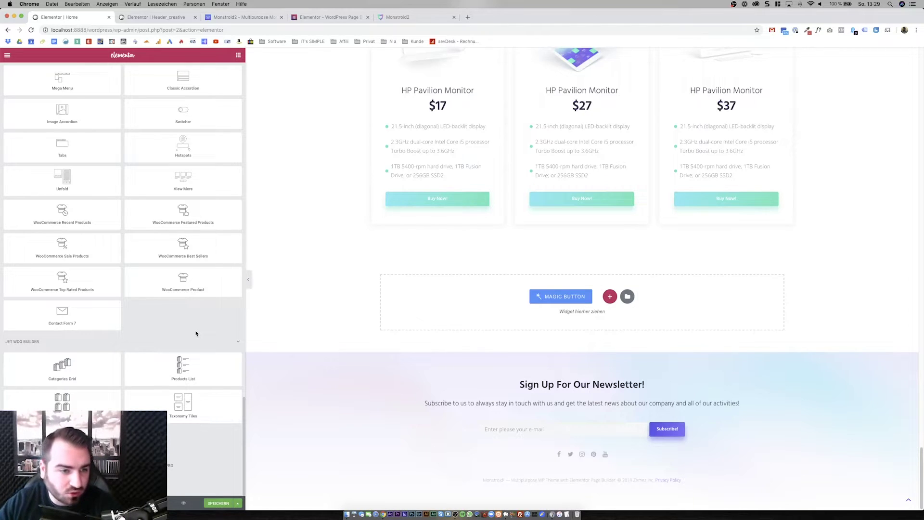
scroll(178, 318, "up", 15)
scroll(170, 300, "up", 10)
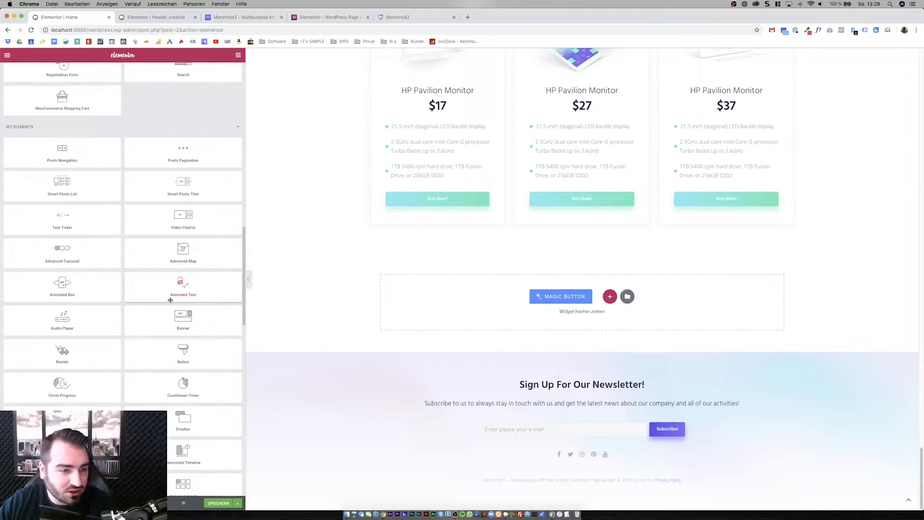
scroll(190, 219, "down", 3)
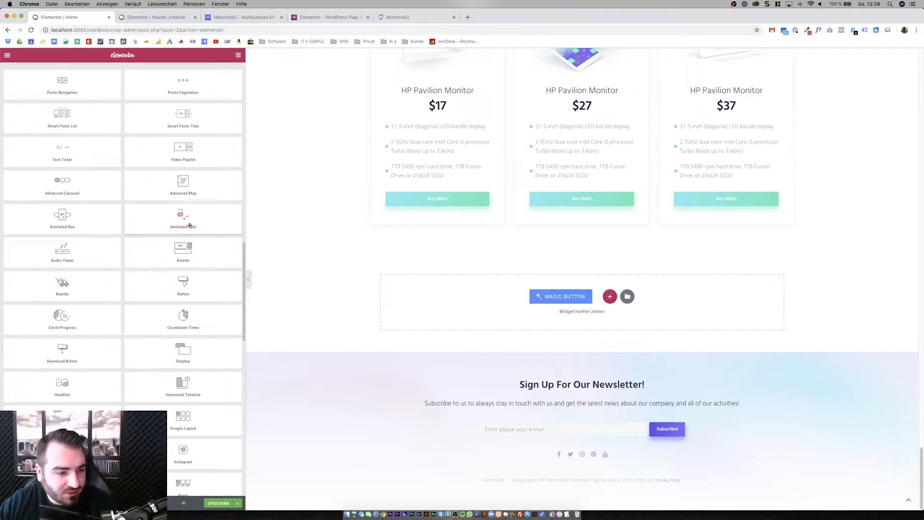
scroll(190, 225, "down", 5)
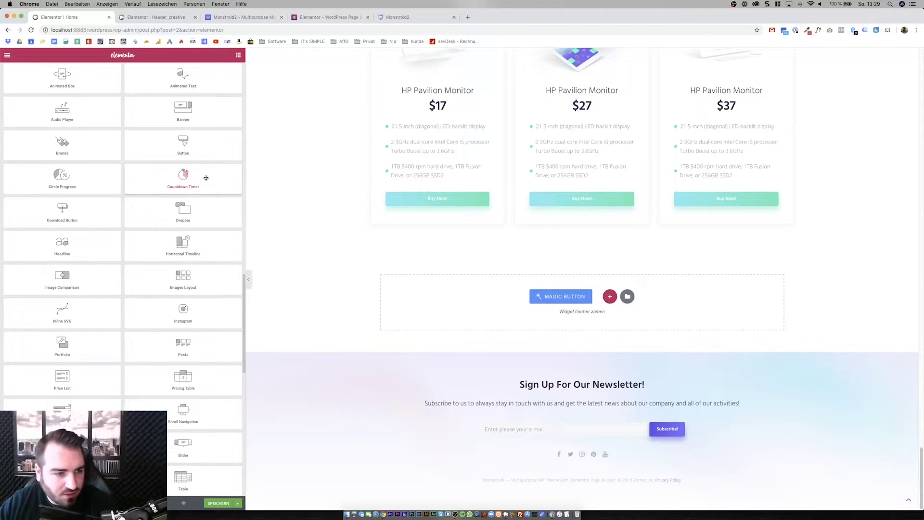
Step: Add an Image Comparison widget to the empty area below the pricing plans
scroll(206, 178, "down", 2)
left_click_drag(77, 227, 645, 313)
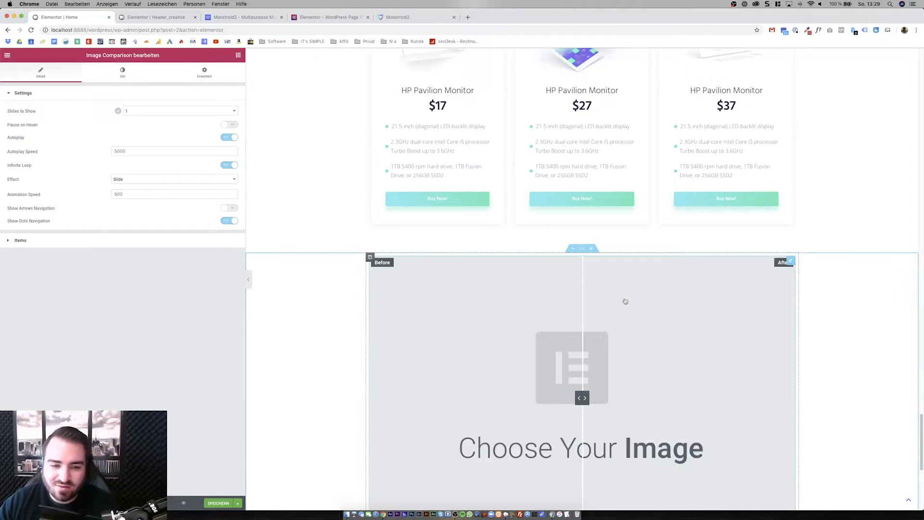
scroll(625, 302, "down", 1)
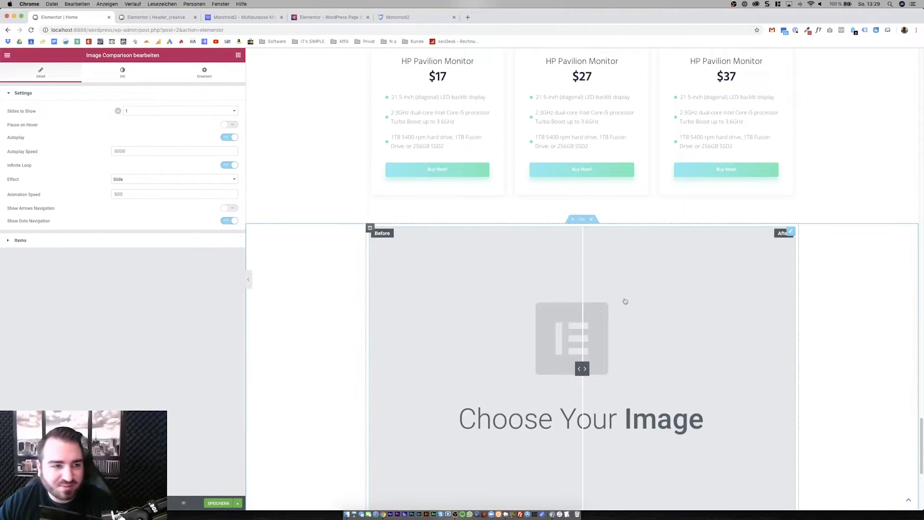
Step: Set the first comparison item's Before image to pricing-table-img-3.jpg from the media library
left_click(64, 245)
left_click(146, 137)
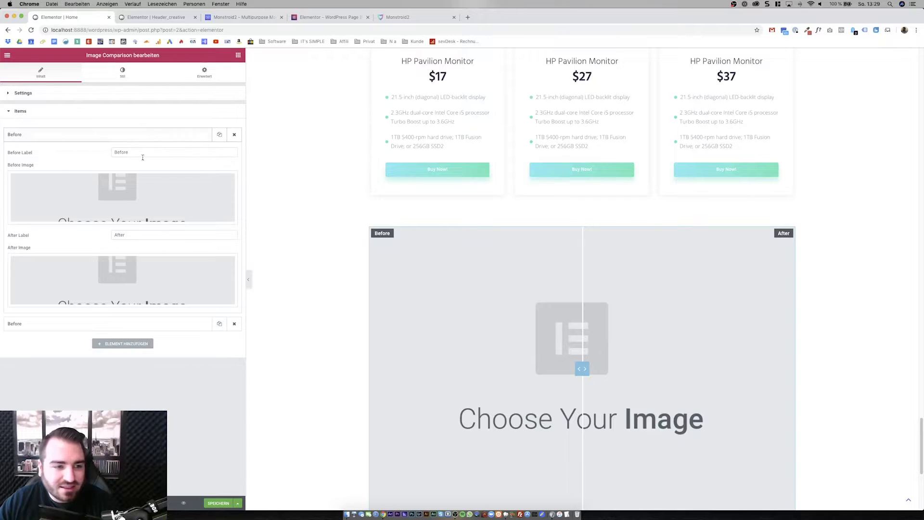
left_click(133, 203)
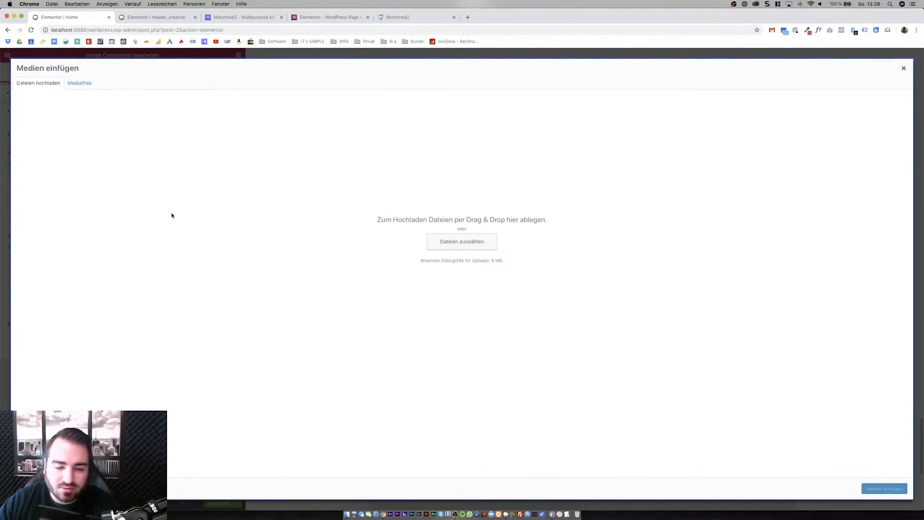
left_click(79, 84)
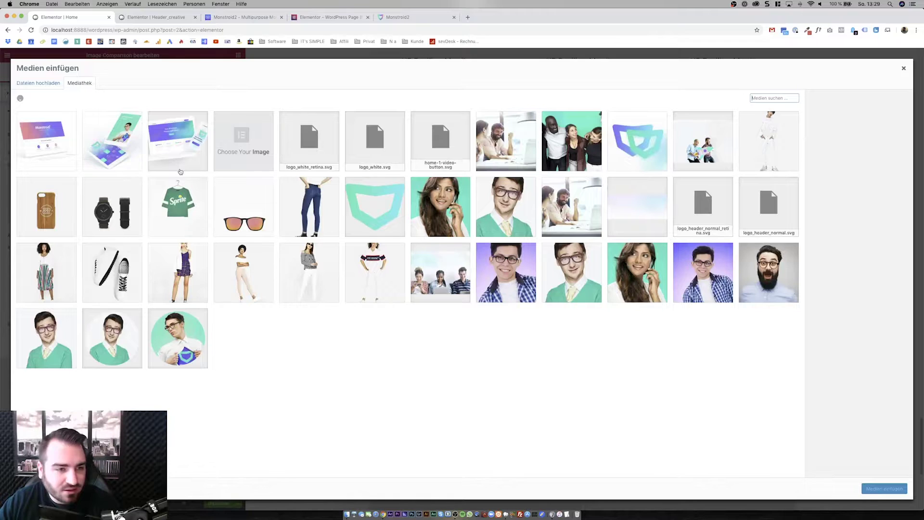
left_click(46, 141)
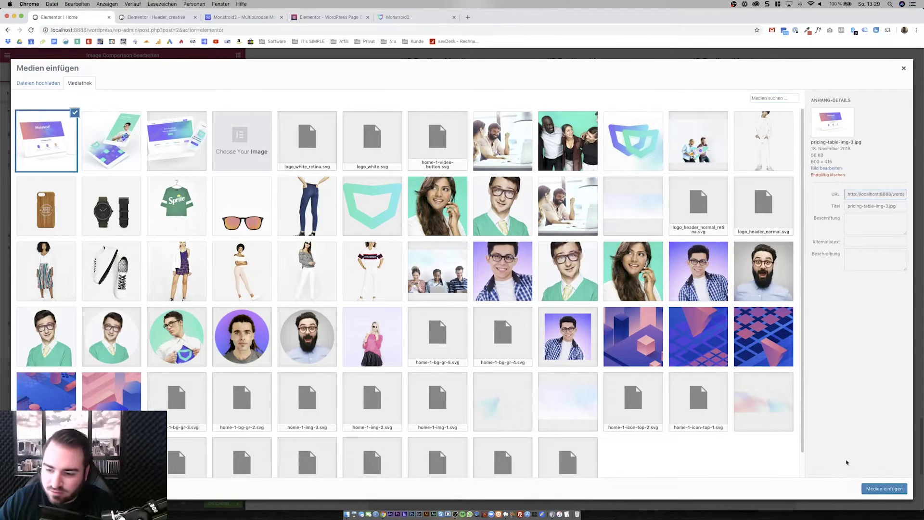
left_click(874, 487)
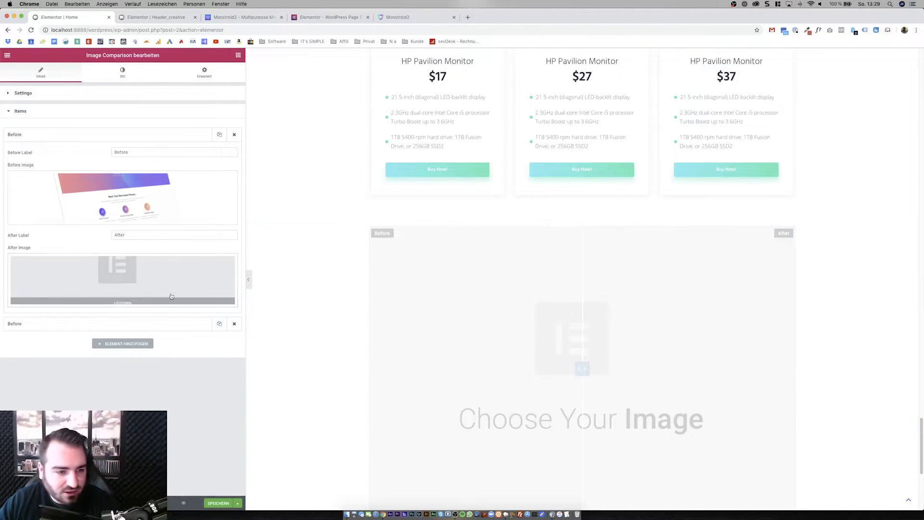
Step: Set the first comparison item's After image to pricing-table-img-1.png and save the page
left_click(148, 298)
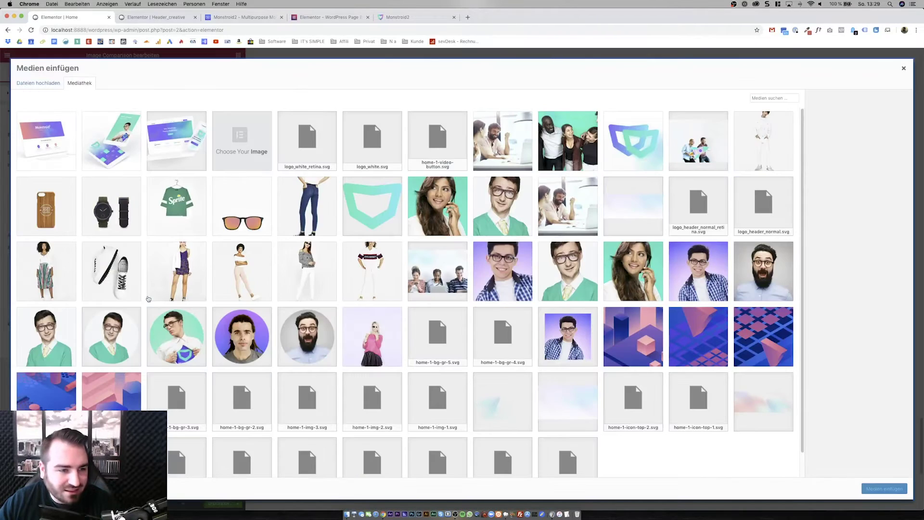
left_click(178, 150)
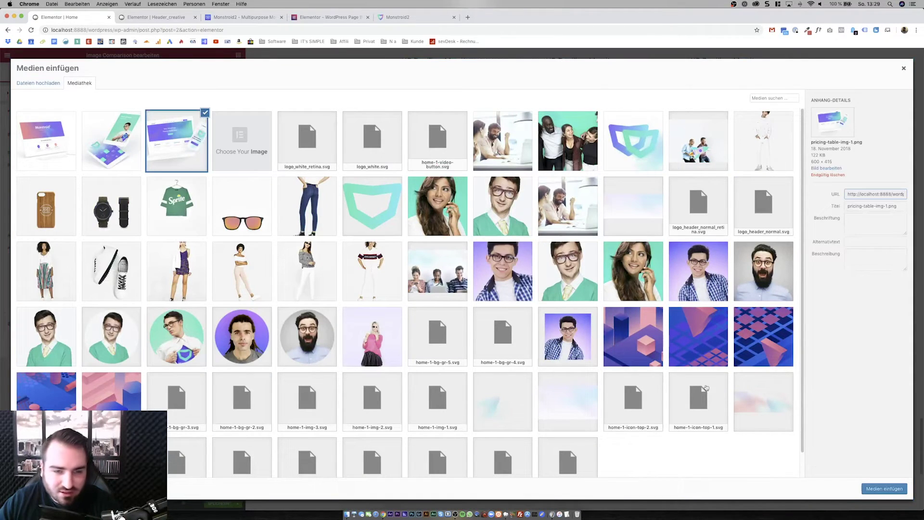
left_click(875, 488)
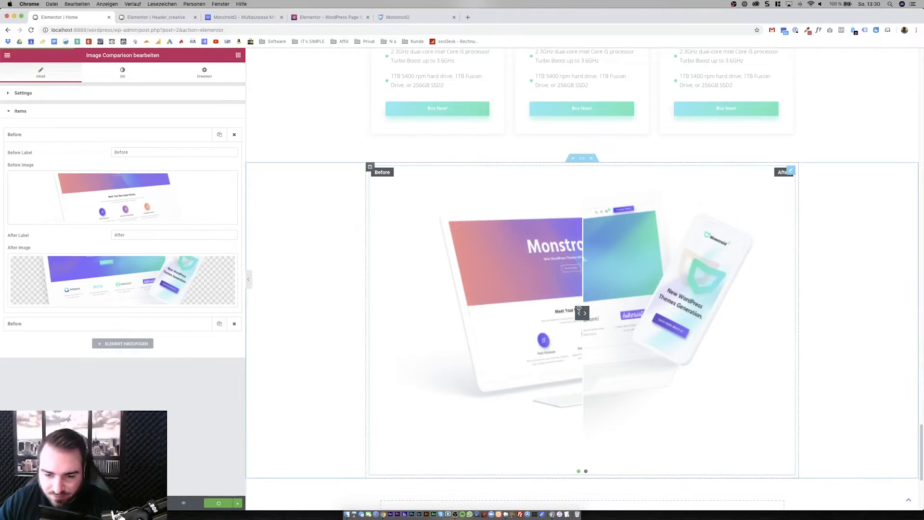
Step: Try the comparison slider in the editor, then preview the page and go to its Image Comparison section
left_click_drag(547, 310, 404, 311)
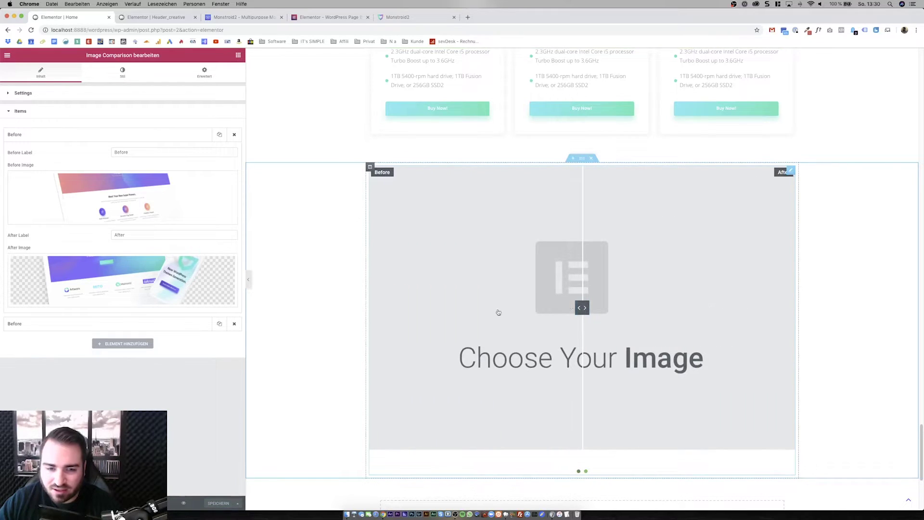
left_click(185, 503)
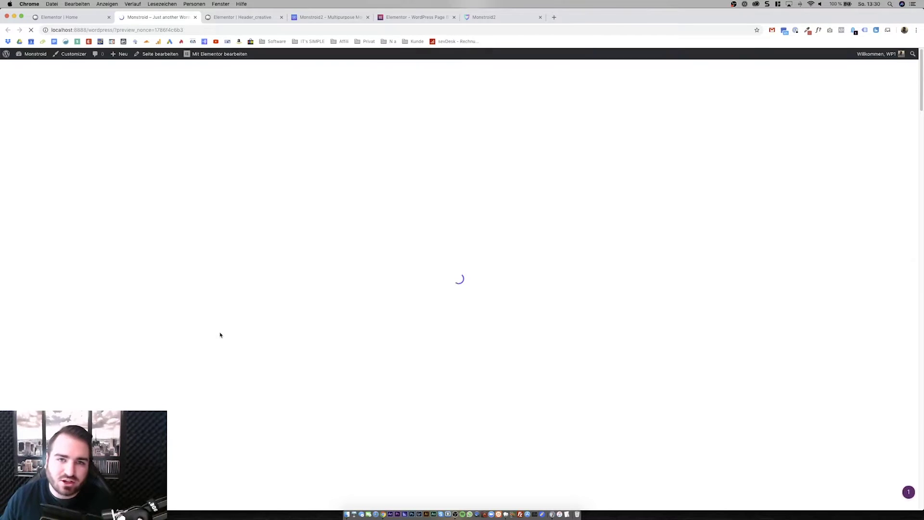
scroll(228, 331, "down", 20)
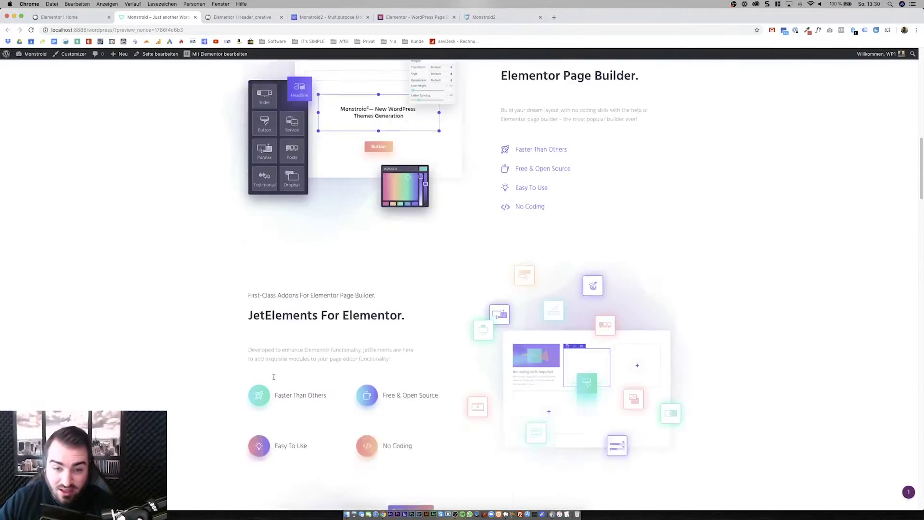
scroll(275, 380, "down", 15)
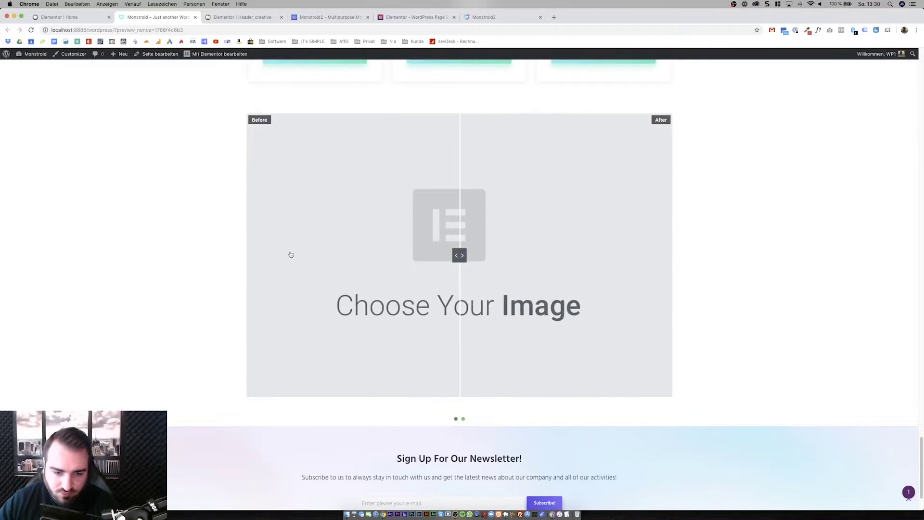
Step: Show the first image comparison in the preview, shift its divider towards the Before side, and close the preview to return to the editor
left_click(525, 255)
left_click(455, 419)
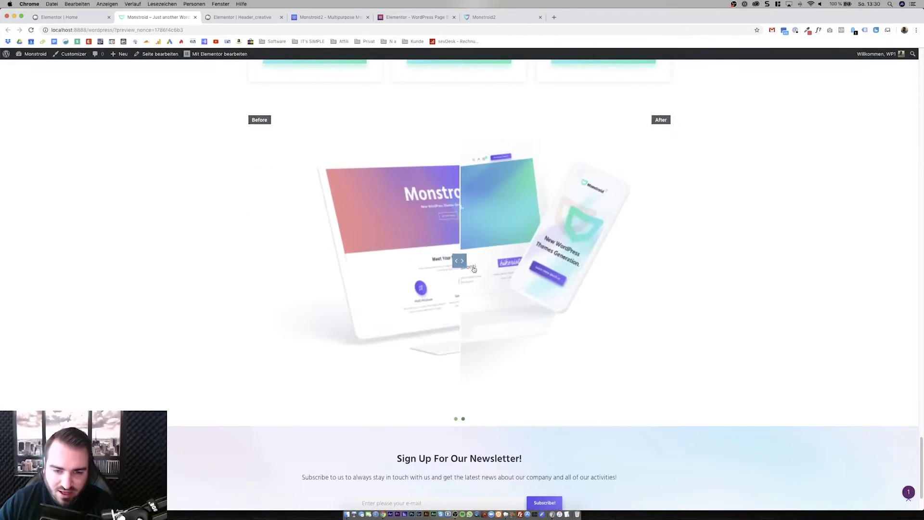
left_click_drag(459, 260, 404, 228)
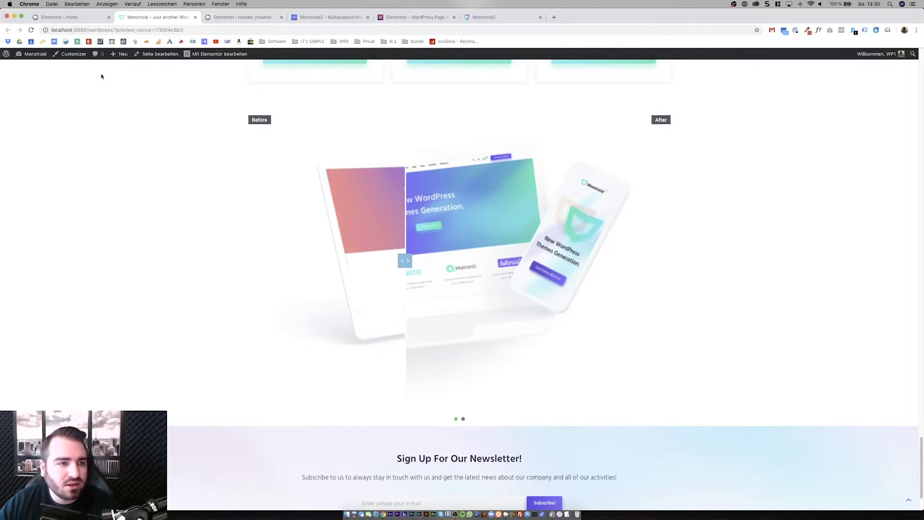
left_click(92, 17)
left_click(195, 18)
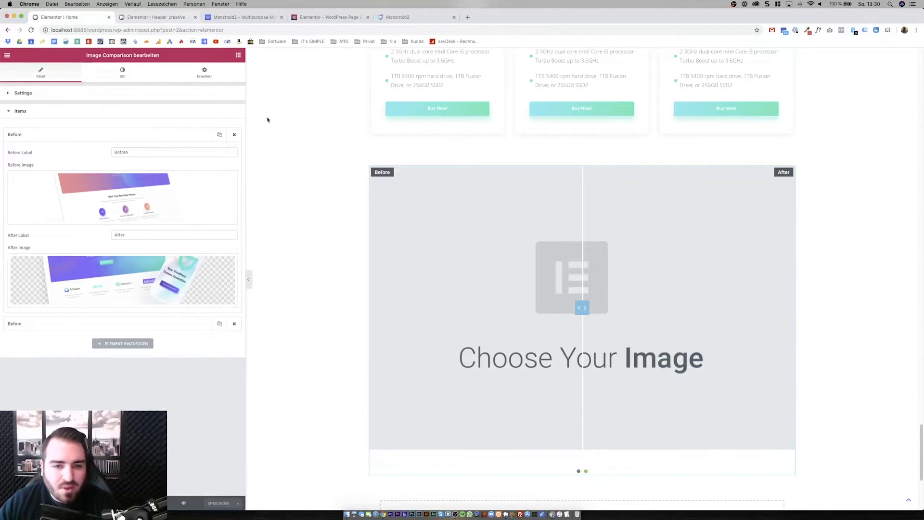
Step: Delete the Image Comparison section below the pricing plans
scroll(478, 200, "down", 3)
scroll(587, 133, "up", 2)
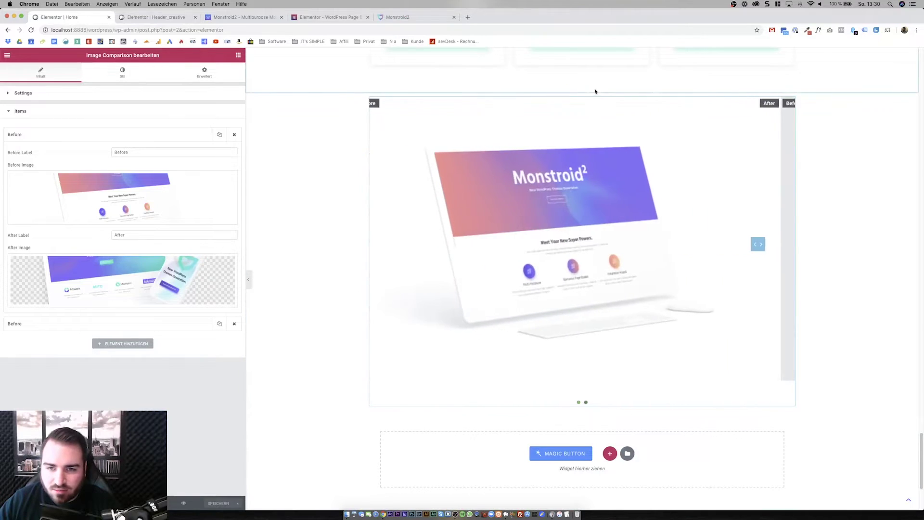
left_click(591, 89)
Step: Try out a Brands widget below the pricing plans and delete its section
scroll(101, 249, "down", 15)
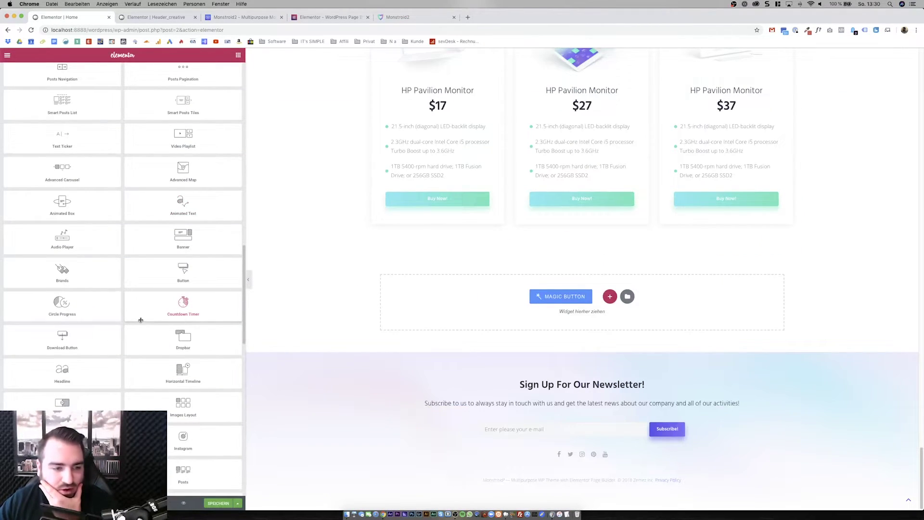
scroll(88, 272, "down", 1)
left_click_drag(90, 255, 445, 297)
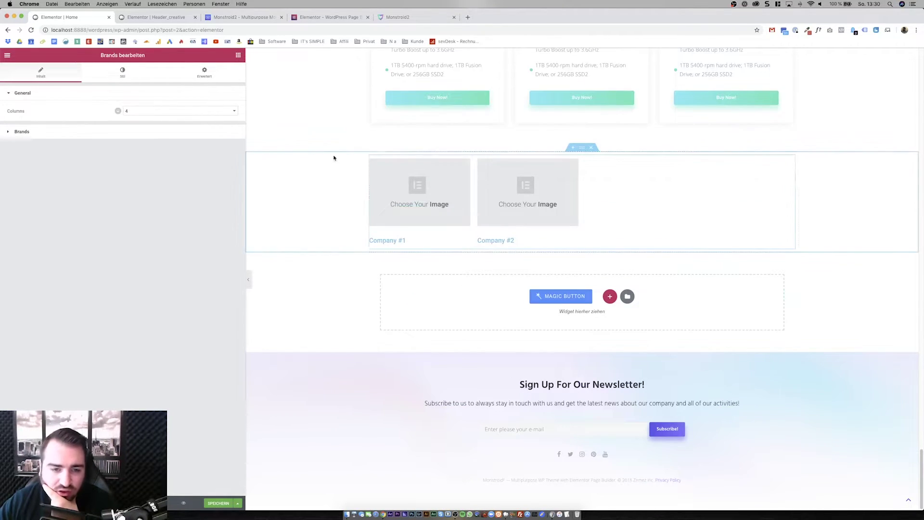
left_click(590, 147)
Step: Find the Weather widget among the Jet elements and add it to the empty area below the pricing plans
scroll(134, 370, "down", 5)
scroll(134, 371, "down", 8)
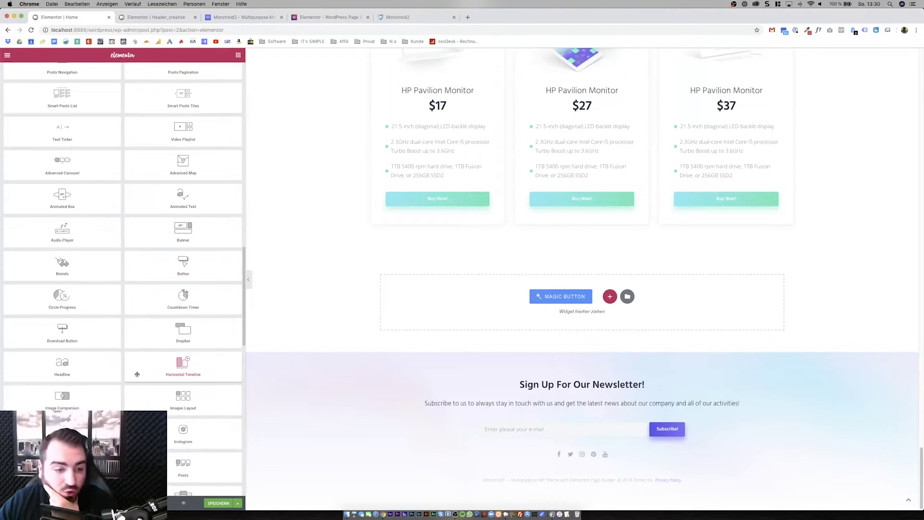
scroll(137, 371, "down", 6)
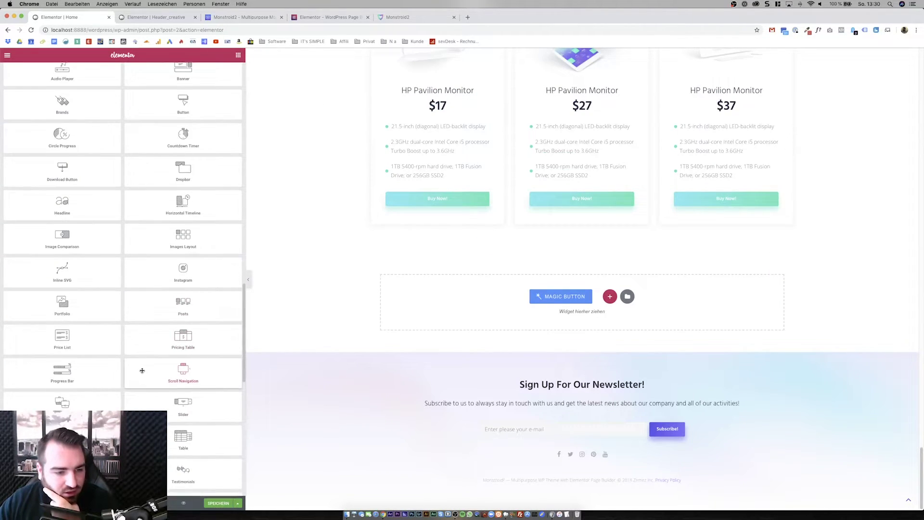
scroll(145, 379, "down", 7)
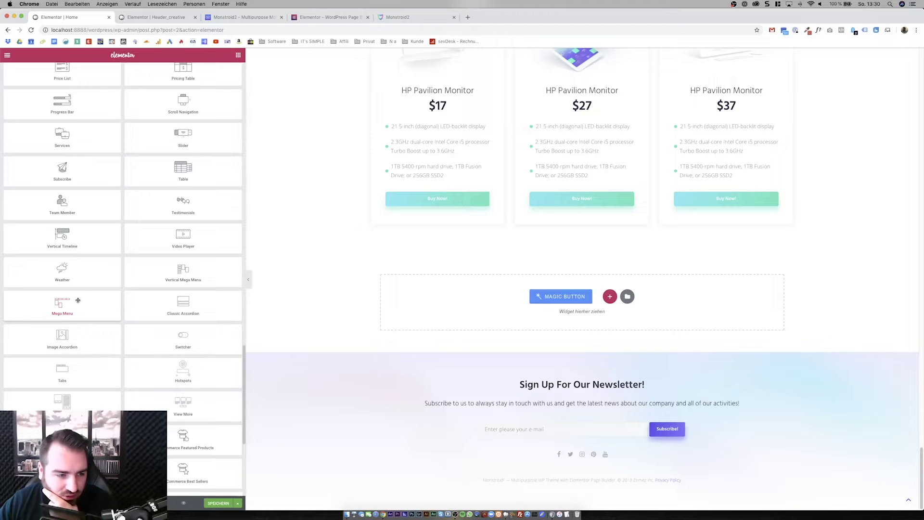
left_click_drag(76, 270, 513, 282)
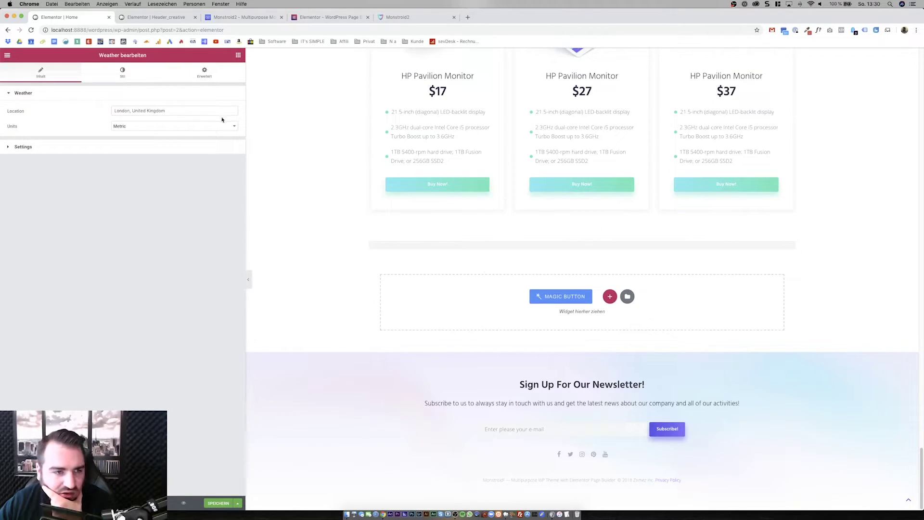
Step: Set the Weather widget's location to Vienna and its units to Imperial
triple_click(200, 110)
type("Vienna")
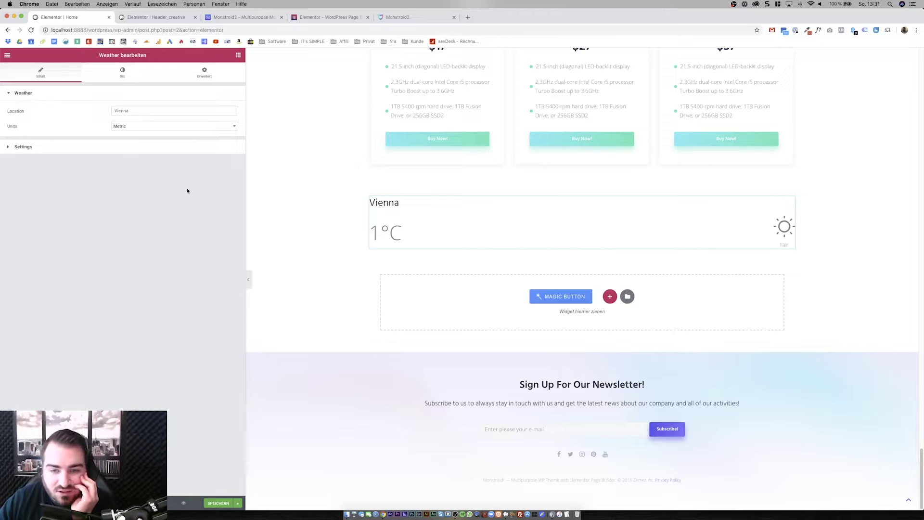
left_click(178, 126)
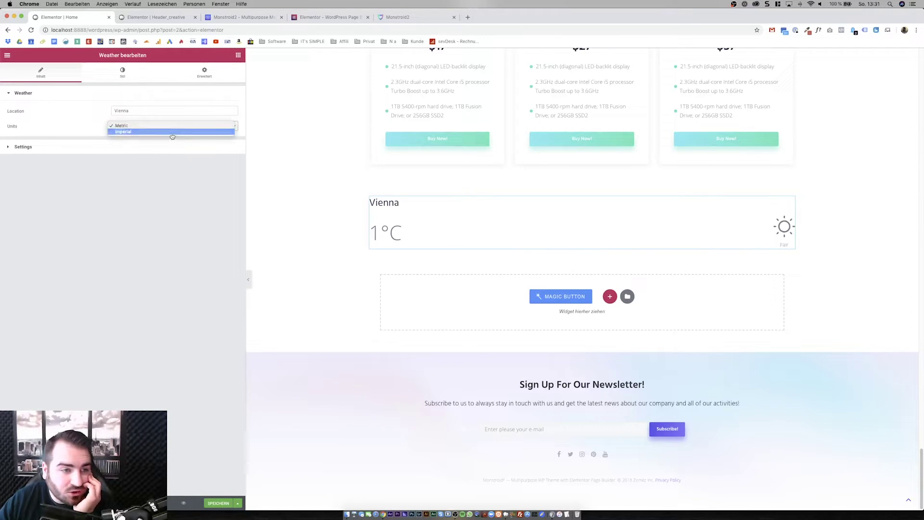
left_click(173, 133)
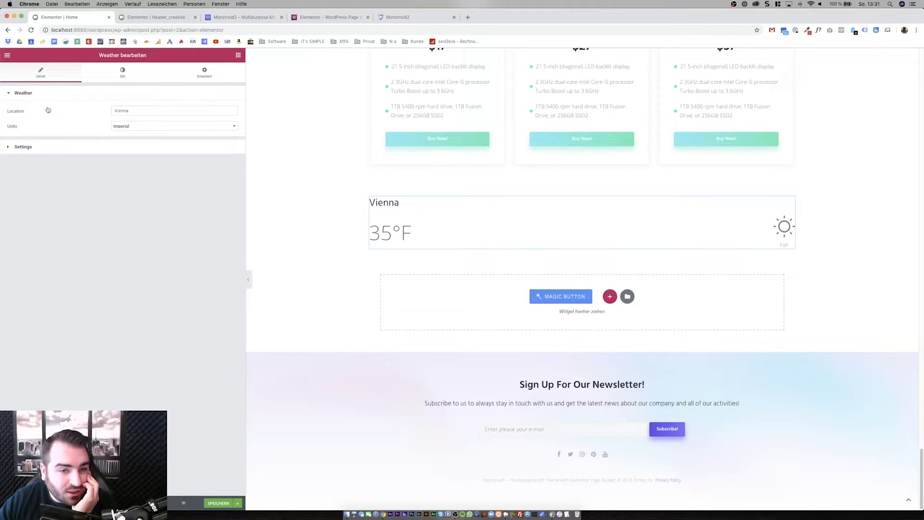
Step: Add a Hotspots widget below the weather display and give it the Monstroid2 monitor image from the media library
left_click(491, 330)
scroll(139, 336, "down", 20)
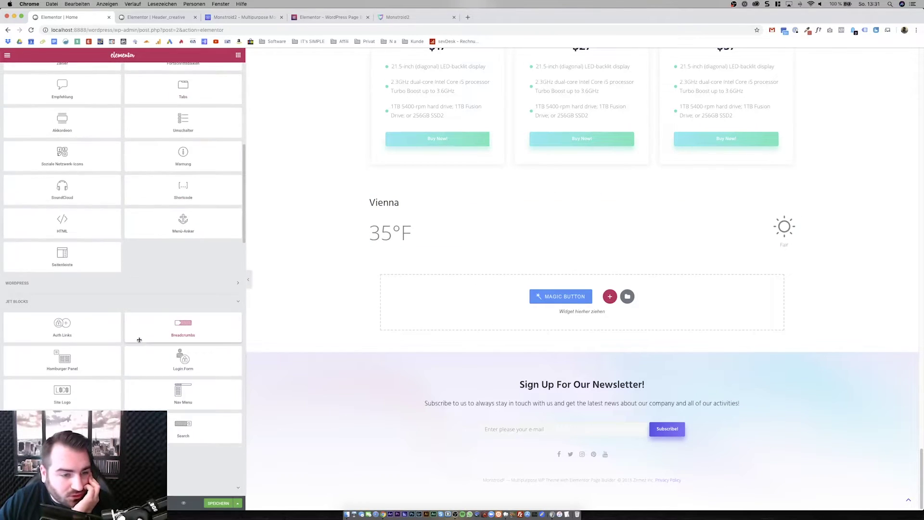
scroll(142, 348, "down", 4)
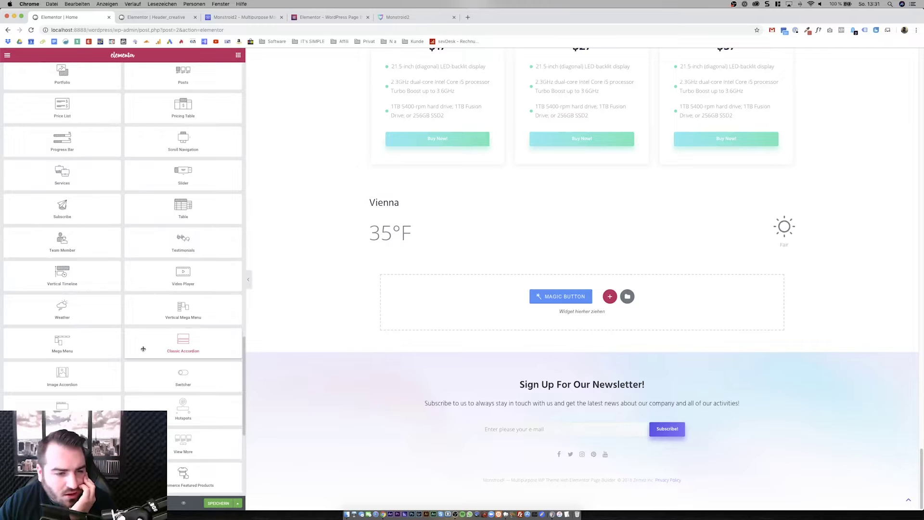
scroll(145, 348, "down", 2)
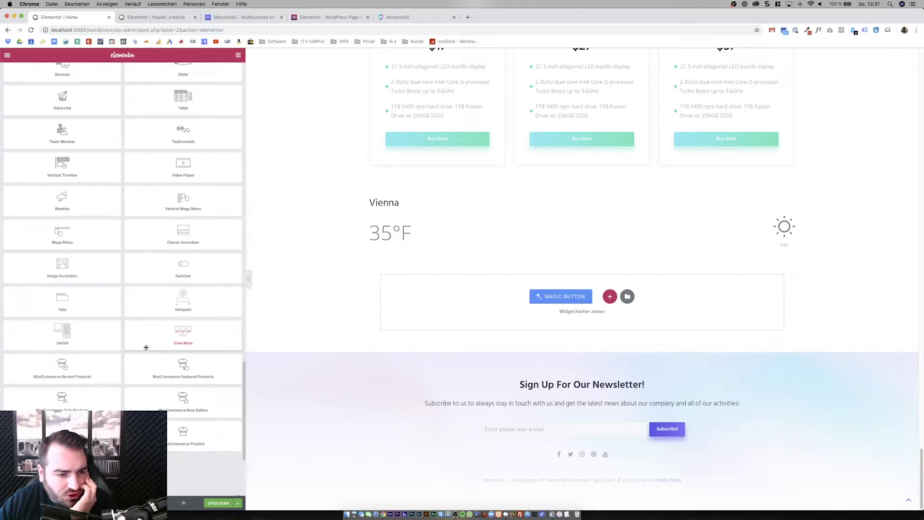
left_click_drag(190, 301, 499, 304)
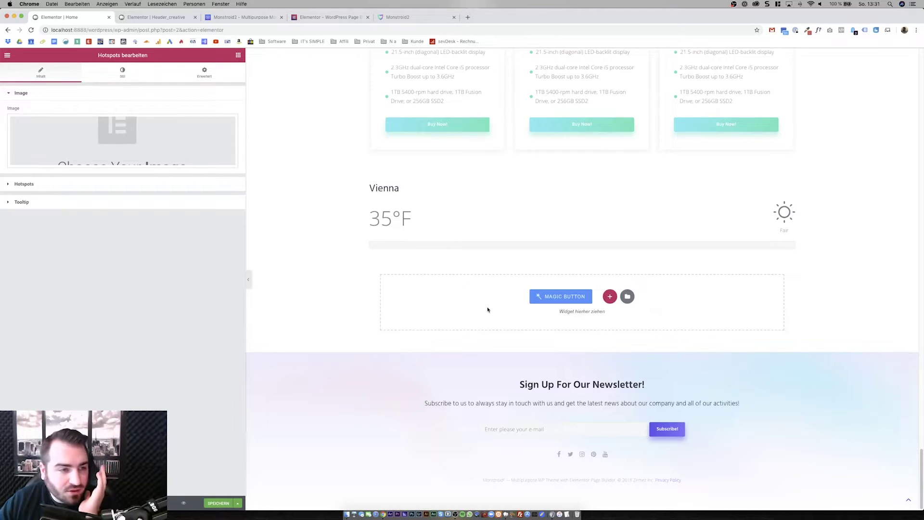
left_click(143, 154)
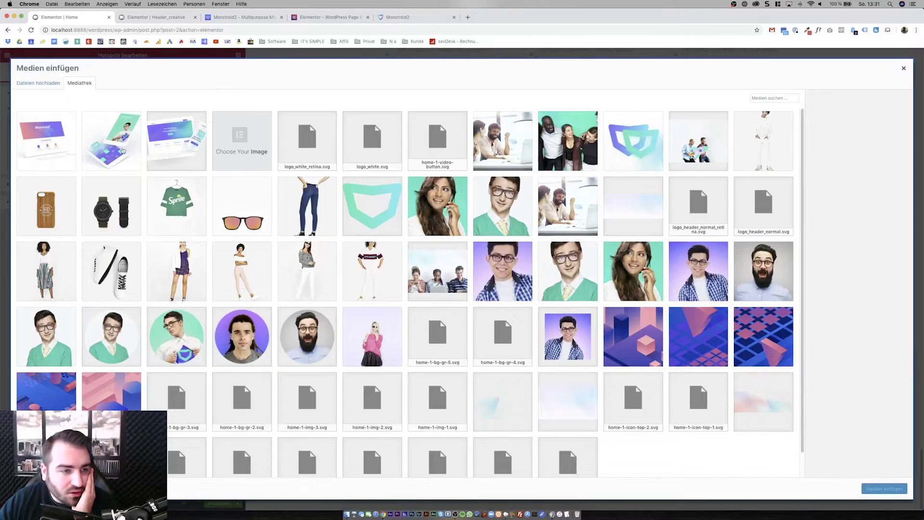
left_click(880, 489)
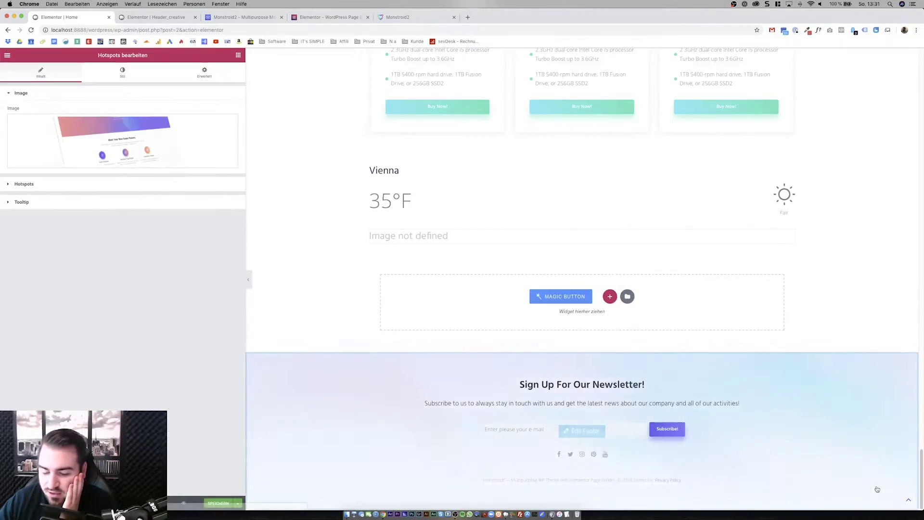
Step: Position the first hotspot at 63% horizontally and 19% vertically on the image
left_click(186, 187)
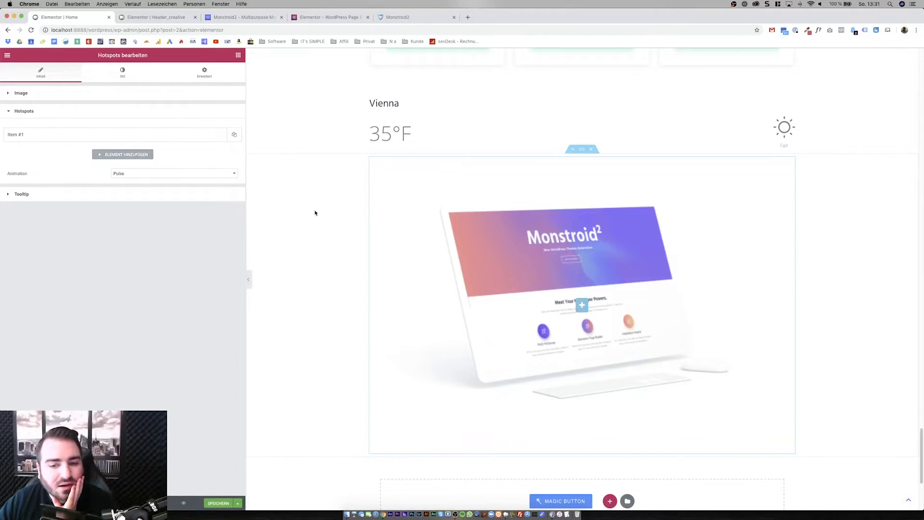
left_click(184, 134)
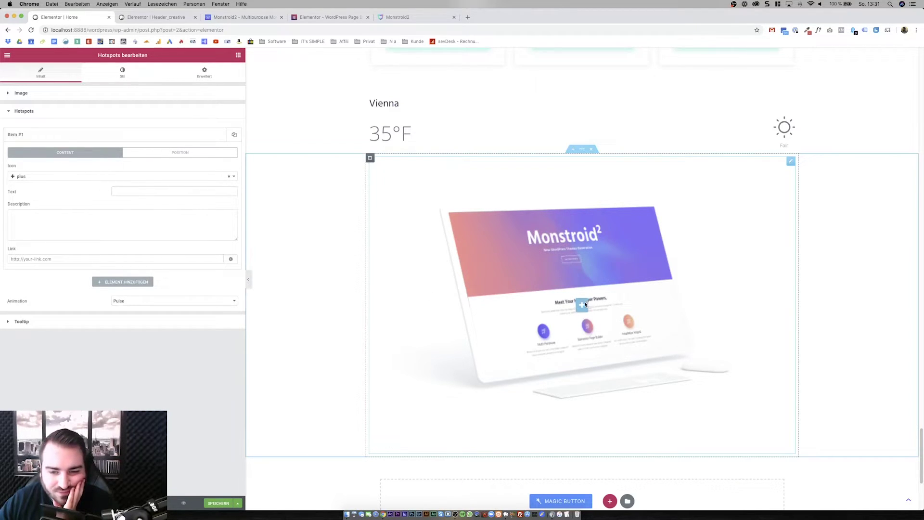
left_click(155, 153)
left_click_drag(86, 176, 108, 178)
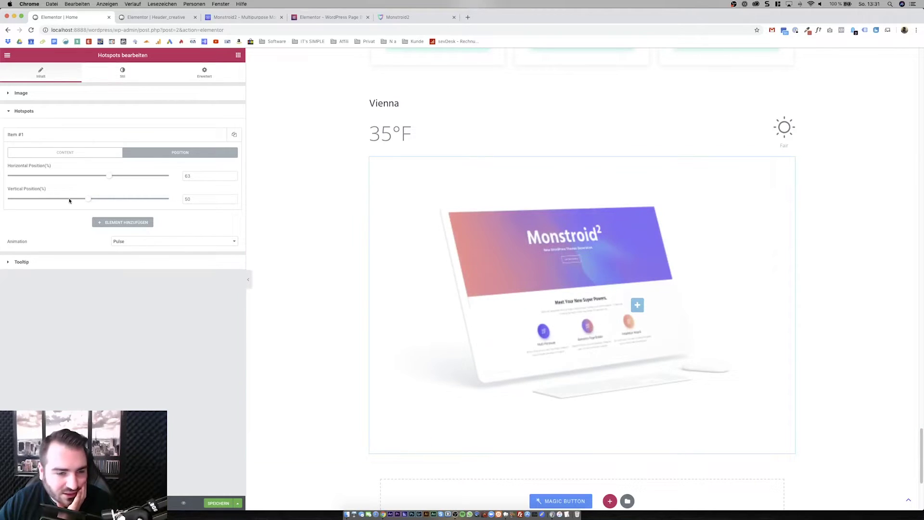
left_click_drag(87, 203, 38, 196)
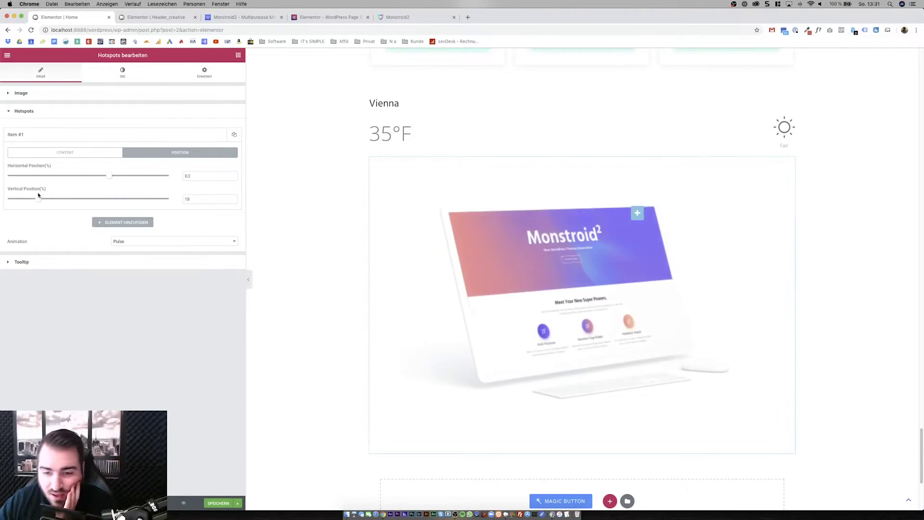
Step: Enter "Das ist eine tolle übeeschrift" as the first hotspot's description
left_click(46, 134)
left_click(47, 136)
left_click(50, 154)
left_click(76, 217)
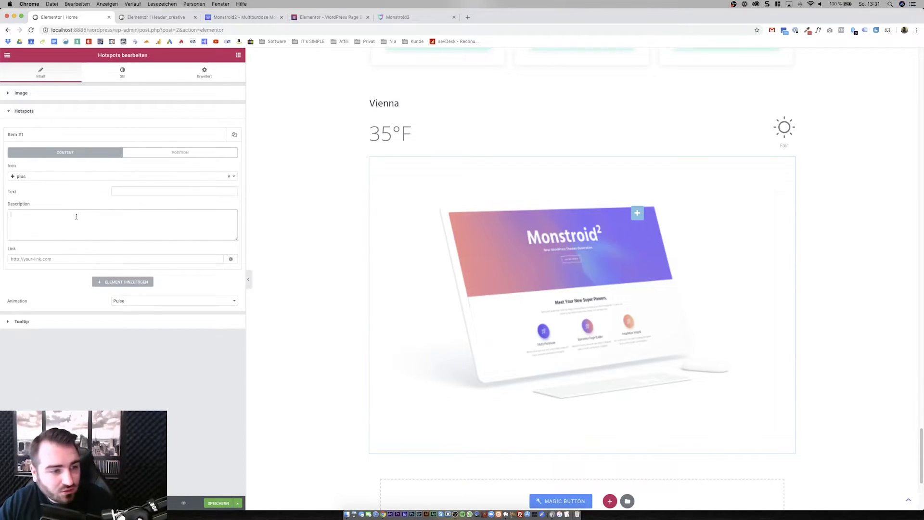
type("Das ist eine")
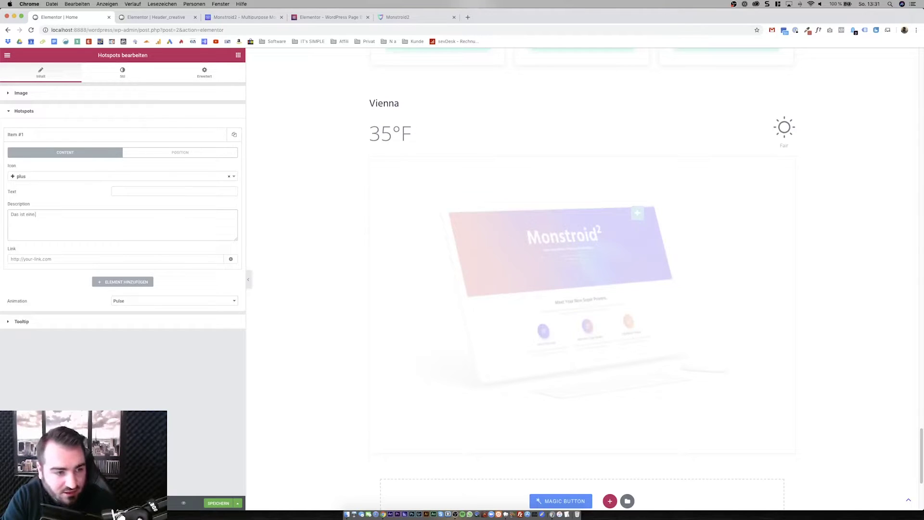
type(" tolle übeeschrift")
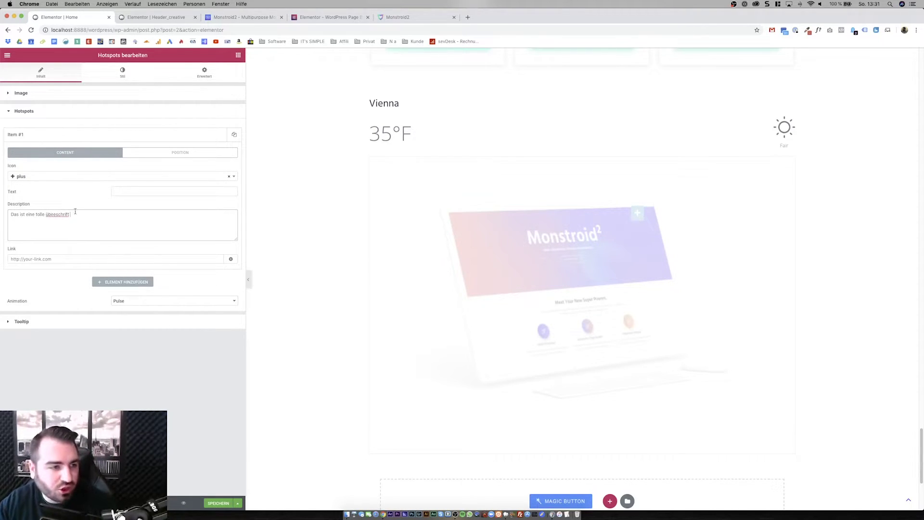
left_click(85, 134)
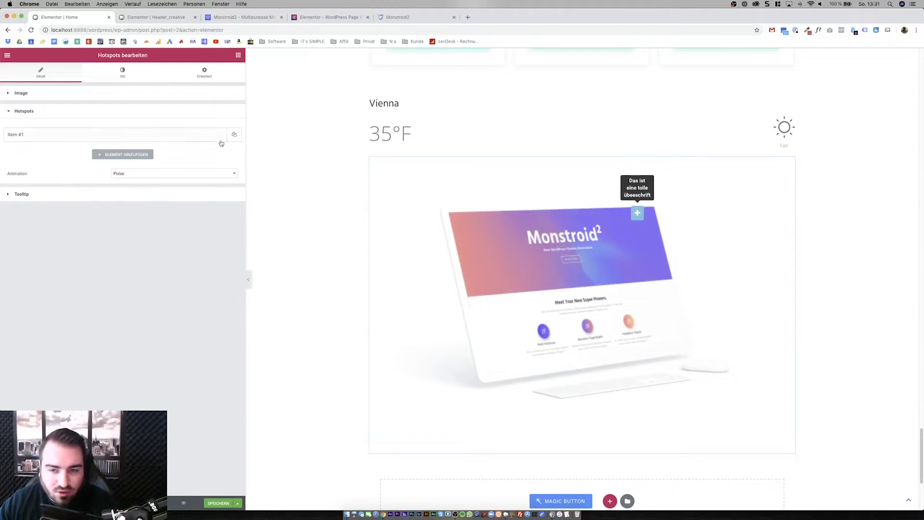
Step: Duplicate the first hotspot, position the copy at 29% horizontally and 61% vertically, and display its content settings
left_click(234, 134)
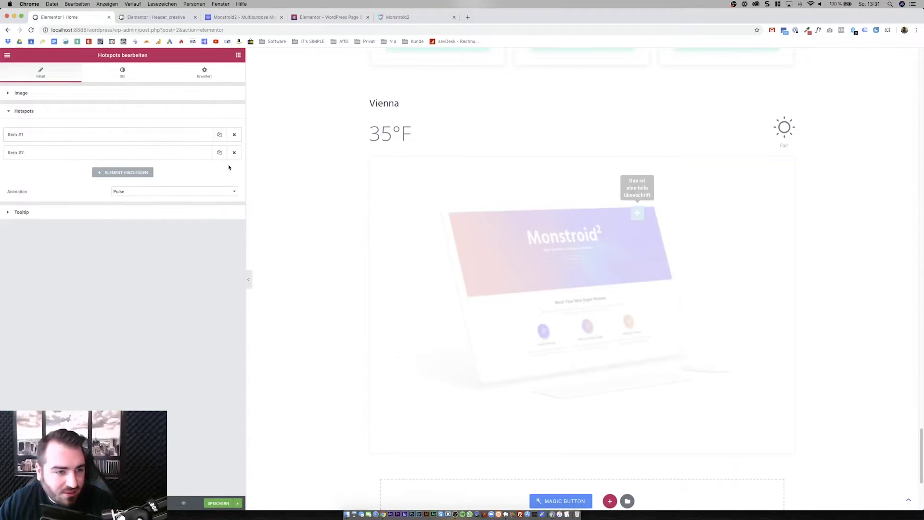
left_click(193, 159)
left_click(150, 172)
left_click_drag(106, 195, 106, 216)
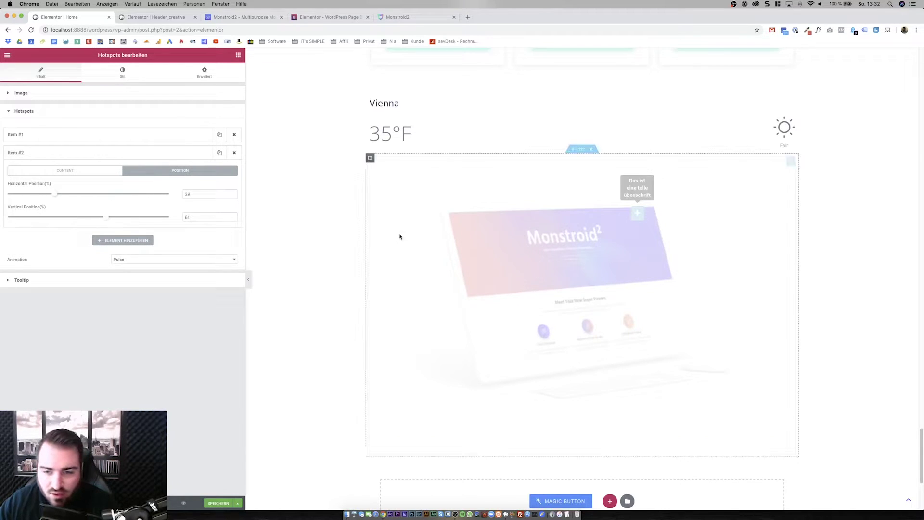
left_click(93, 171)
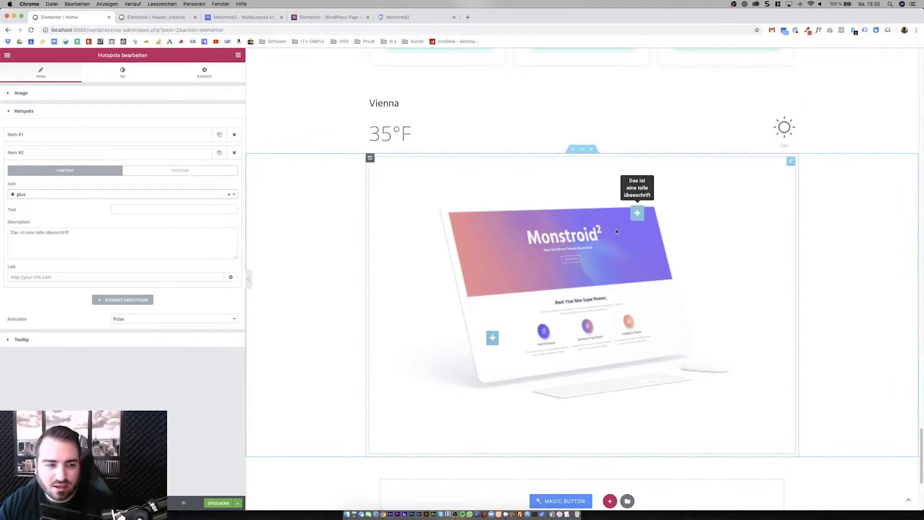
Step: Look through the remaining Jet widgets down to the Jet Woo Builder group and save the page
left_click(7, 54)
left_click(238, 55)
scroll(191, 289, "down", 15)
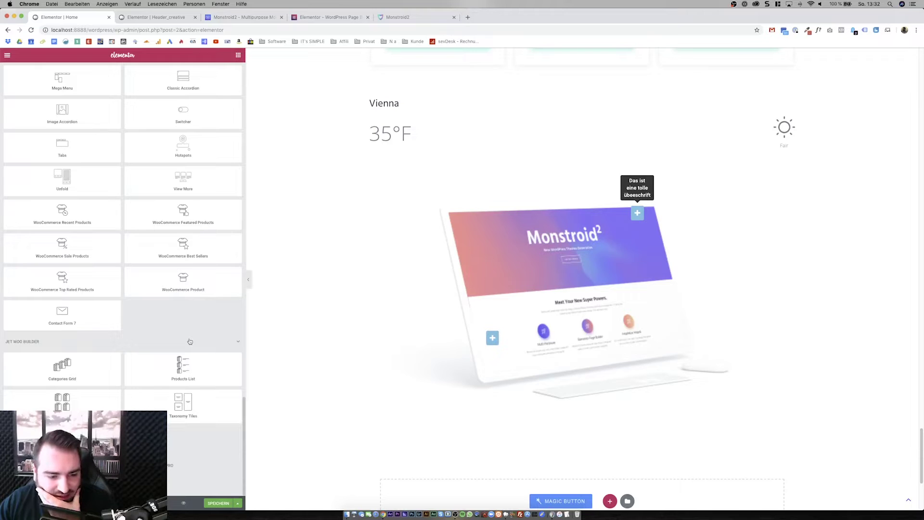
left_click(222, 506)
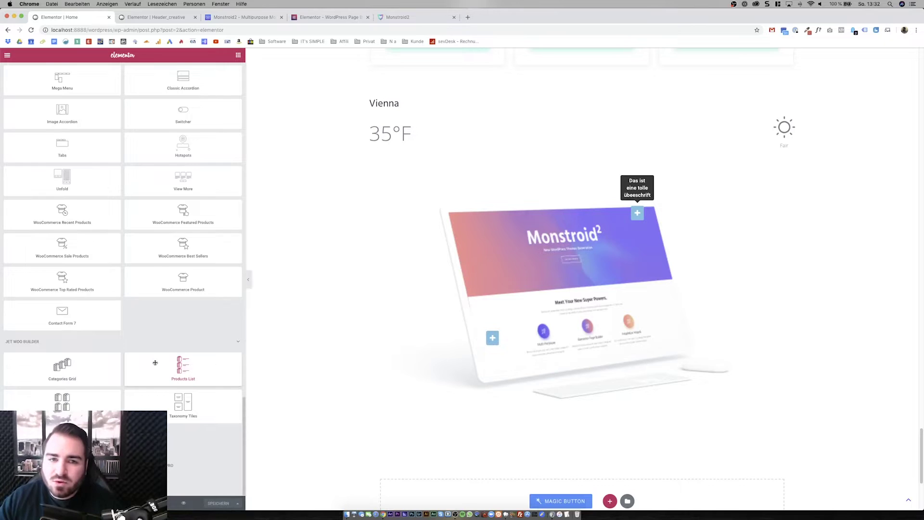
Step: Exit Elementor and return to the WordPress editor for the Home page
scroll(155, 363, "up", 5)
scroll(338, 305, "up", 15)
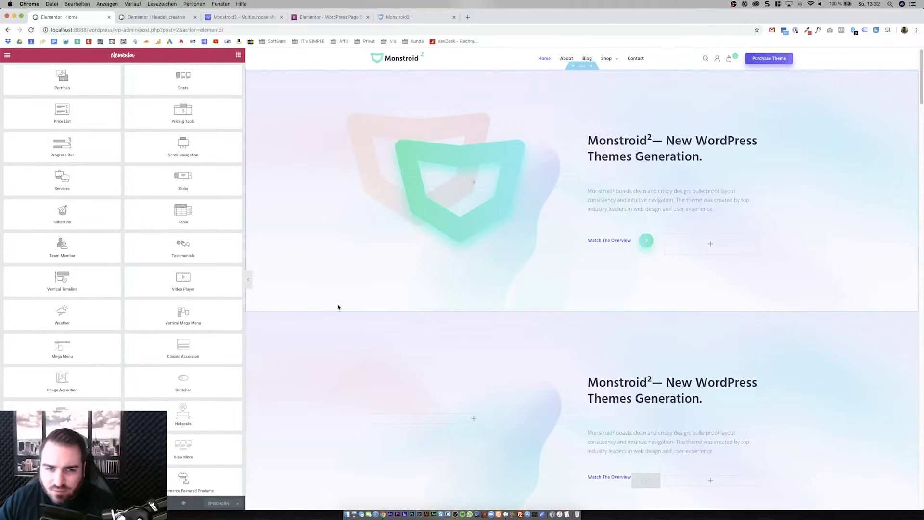
left_click(9, 56)
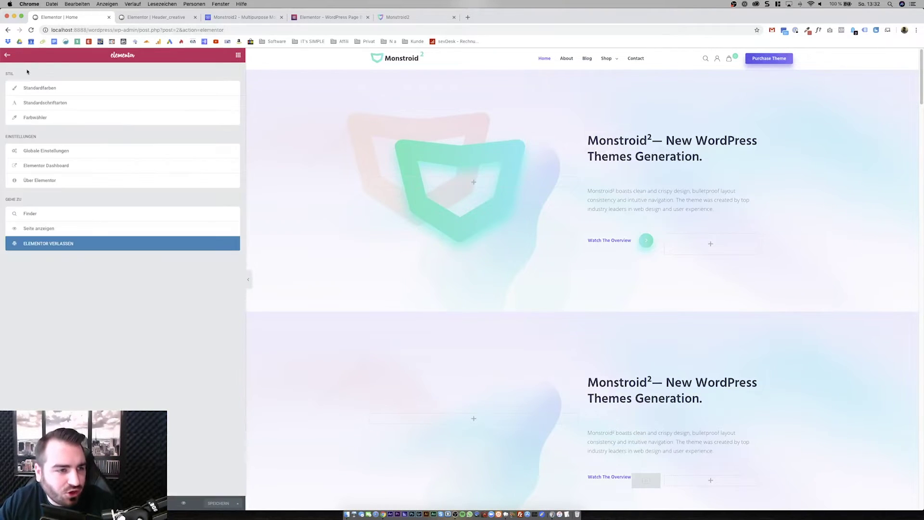
left_click(106, 242)
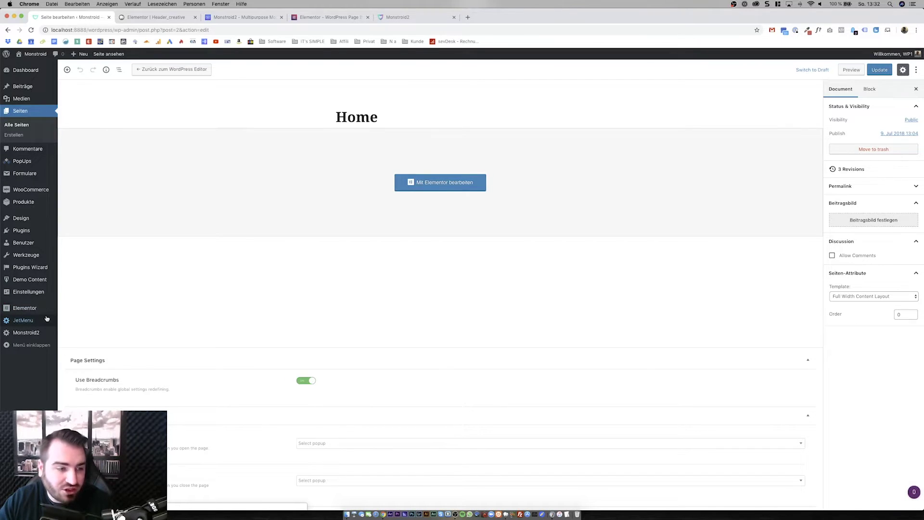
Step: Open the JetMenu settings and examine the menu items alignment options in the Styles section
left_click(47, 318)
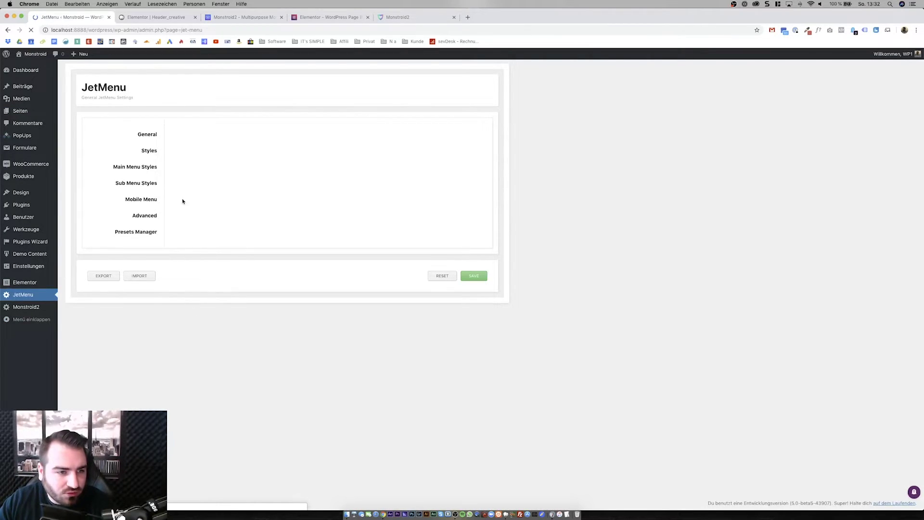
left_click(149, 151)
left_click(299, 134)
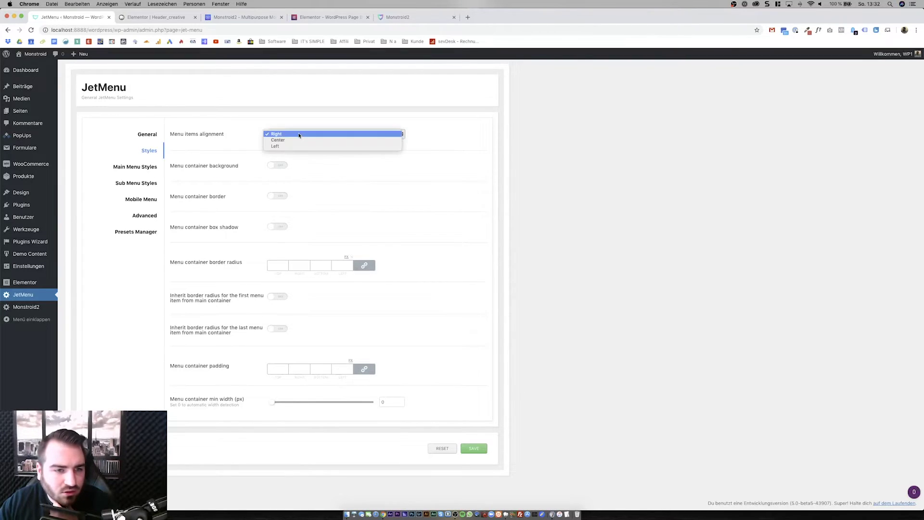
left_click(209, 150)
left_click(271, 137)
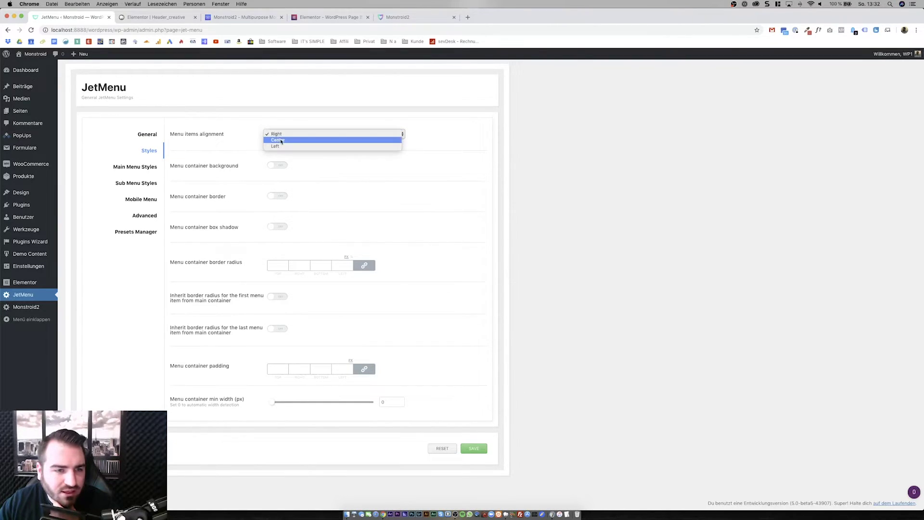
left_click(229, 166)
Step: Look through JetMenu's Main Menu Styles, Sub Menu Styles, Mobile Menu, Advanced and Presets Manager sections and return to Styles
left_click(141, 167)
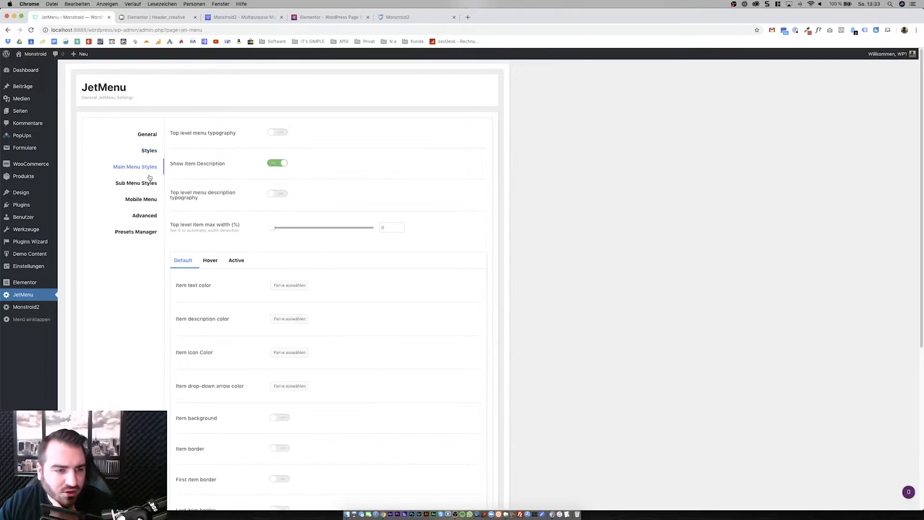
left_click(150, 183)
left_click(145, 199)
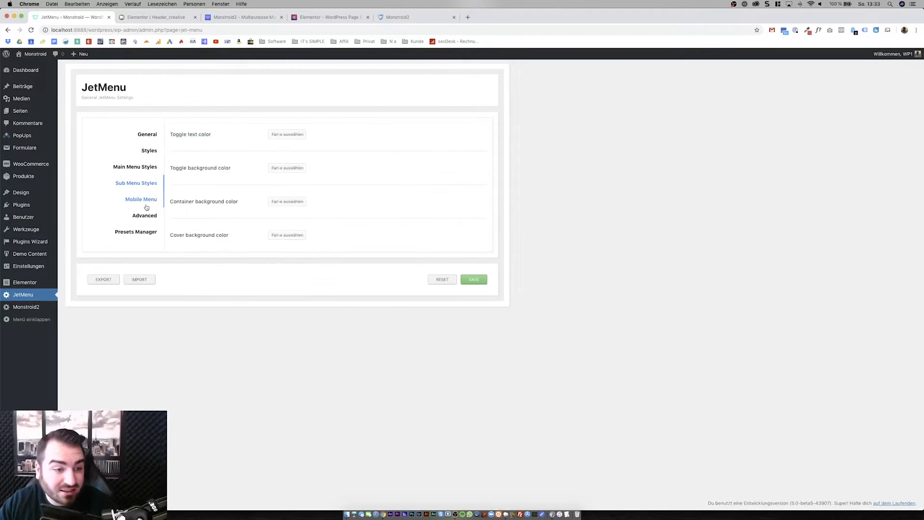
left_click(148, 217)
left_click(140, 231)
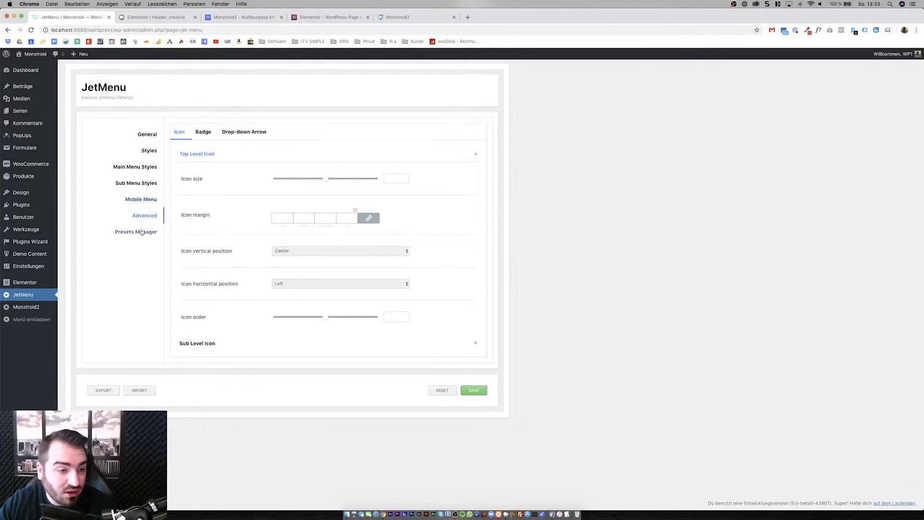
left_click(136, 166)
left_click(149, 150)
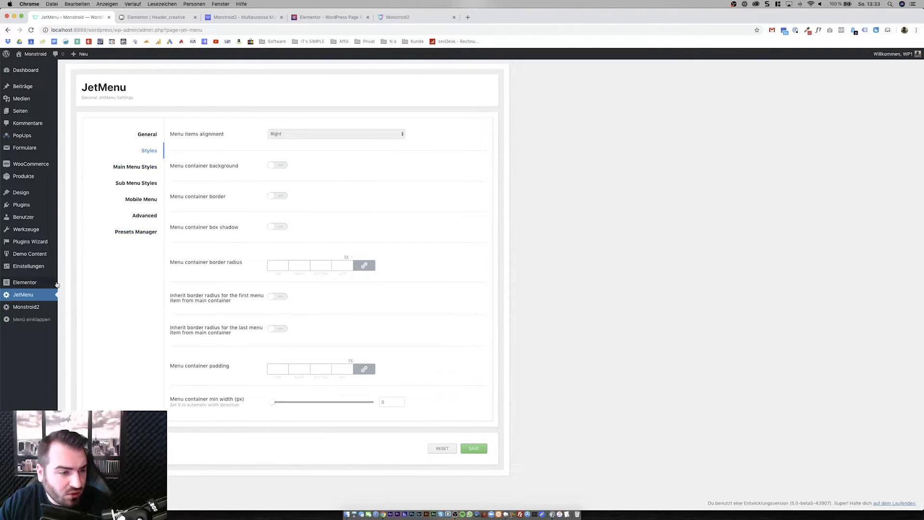
Step: Add a new popup item titled "Test Pop" and open it for editing in Elementor
mouse_move(47, 193)
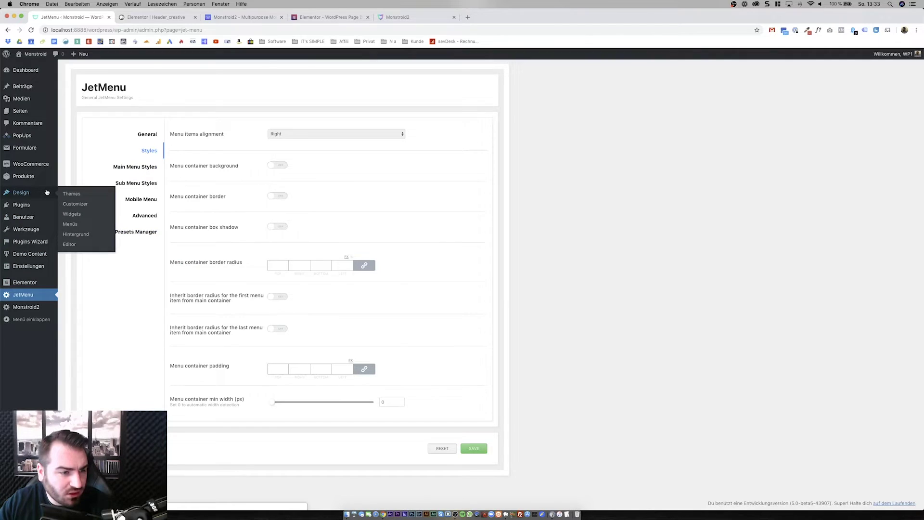
mouse_move(43, 256)
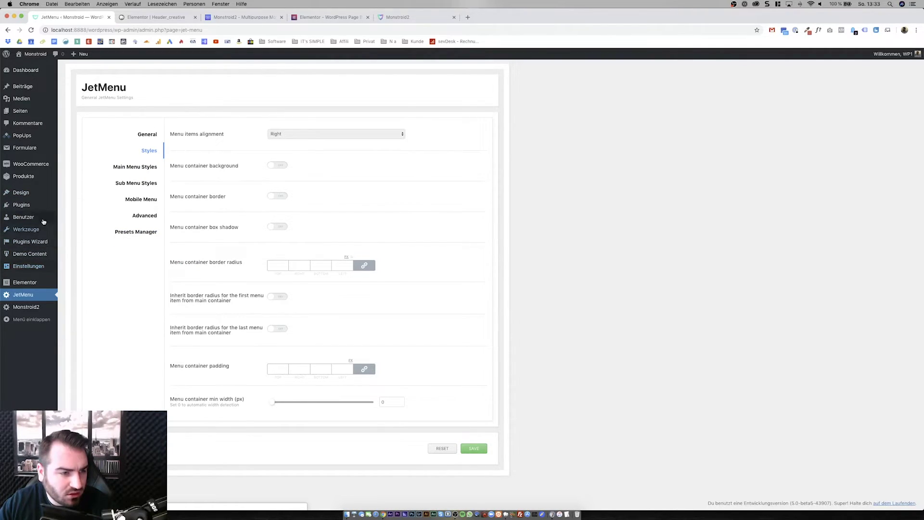
left_click(46, 141)
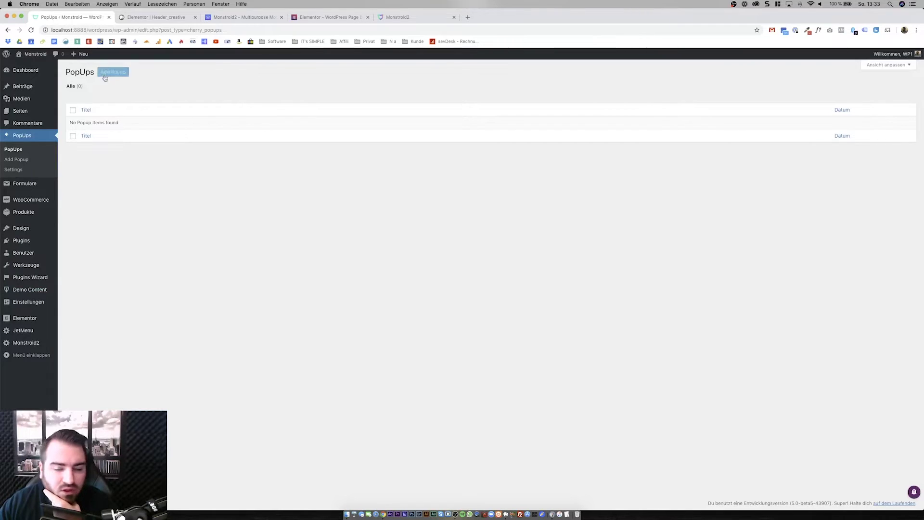
left_click(105, 77)
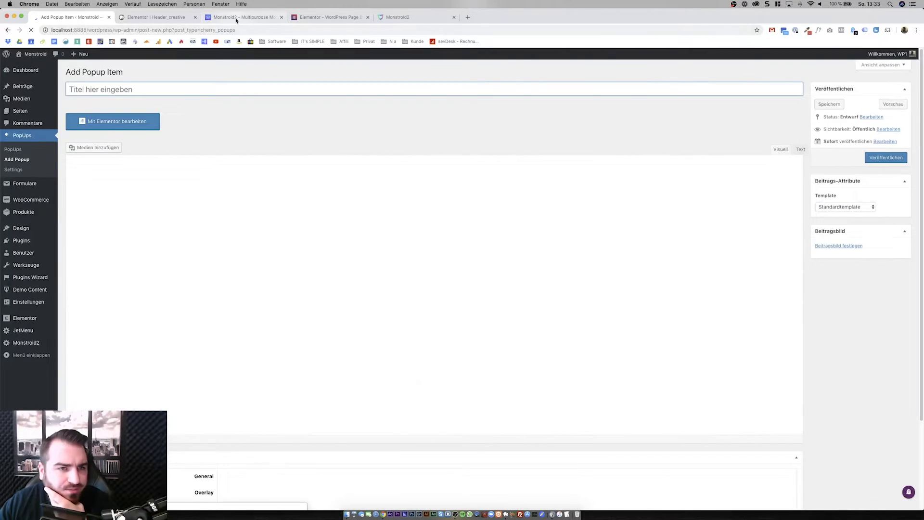
left_click(236, 18)
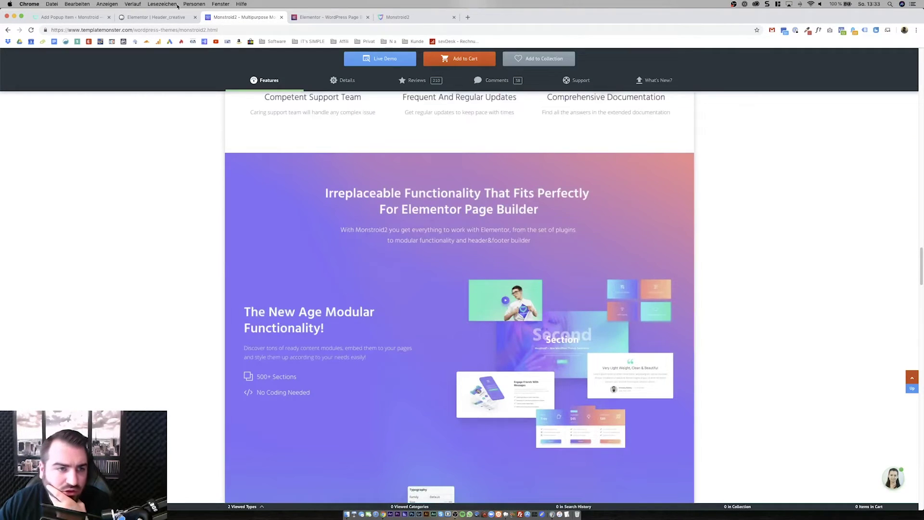
left_click(155, 17)
left_click(68, 18)
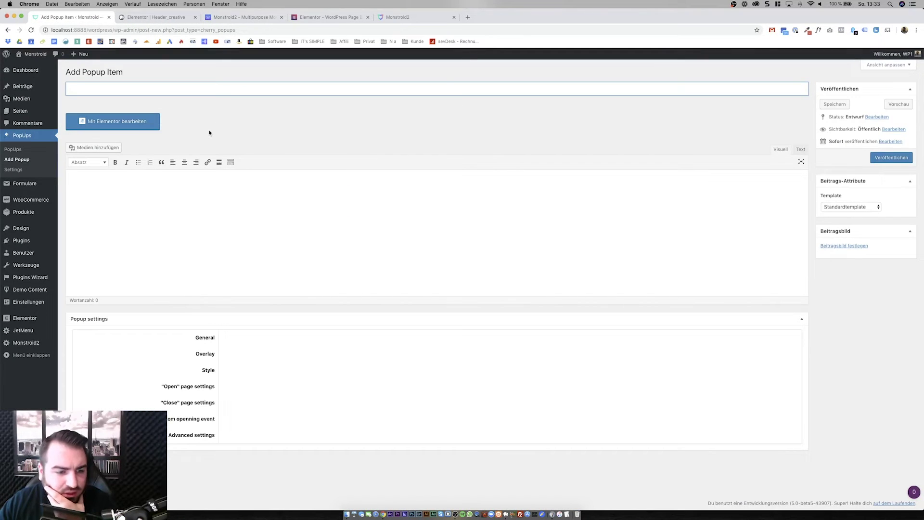
type("Test Pop")
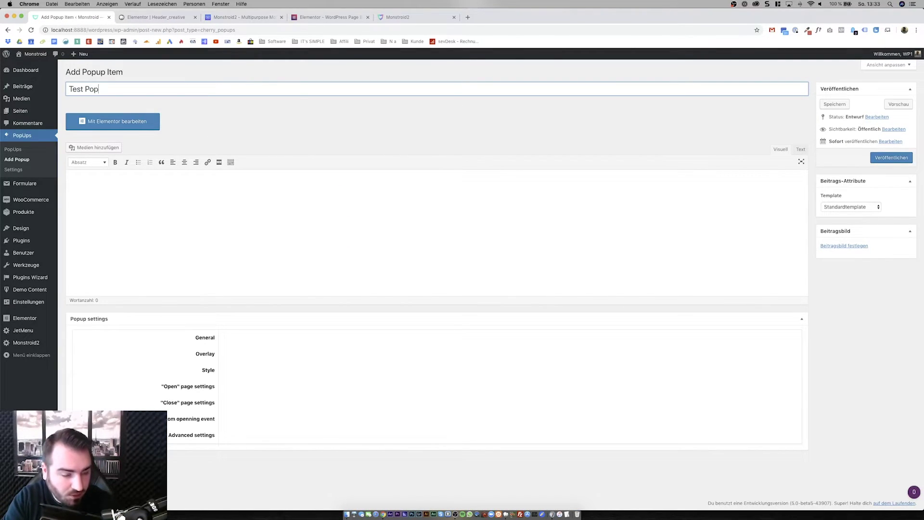
key("Tab")
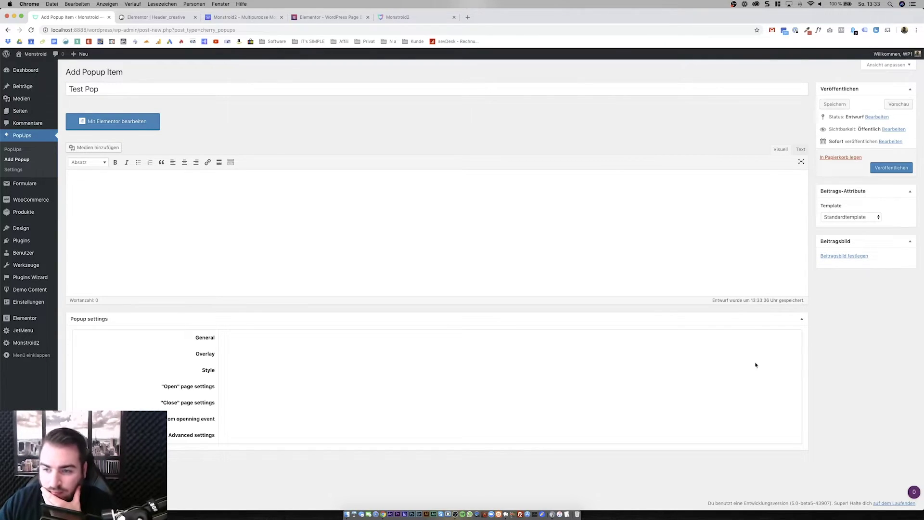
left_click(146, 126)
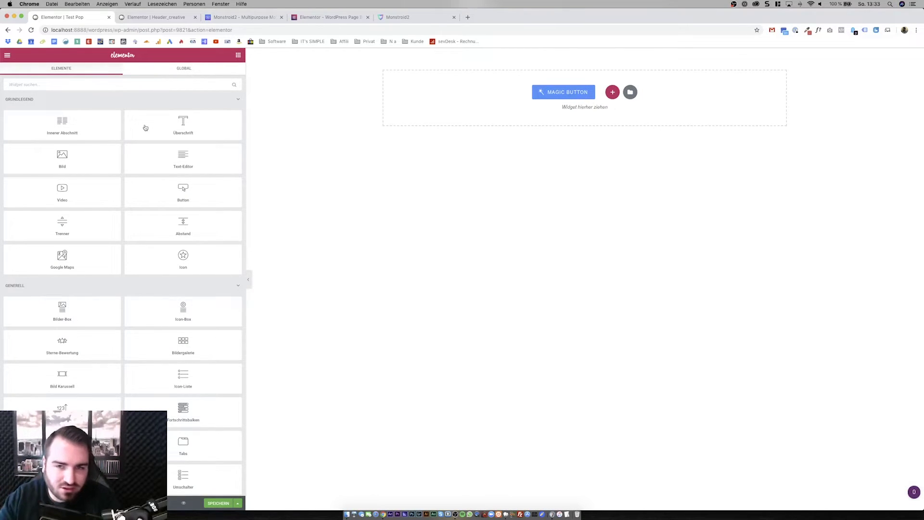
Step: Open the Magic Button template library for the popup and browse the page templates
left_click(588, 97)
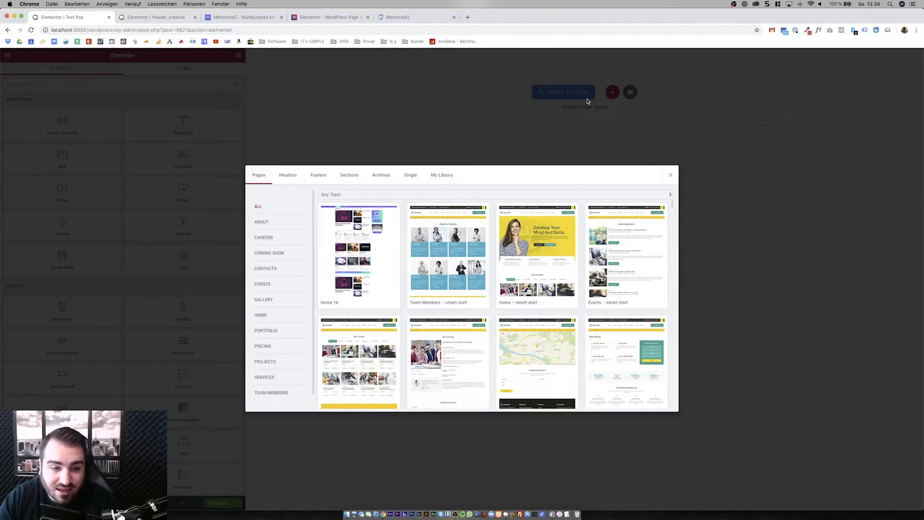
scroll(433, 298, "down", 10)
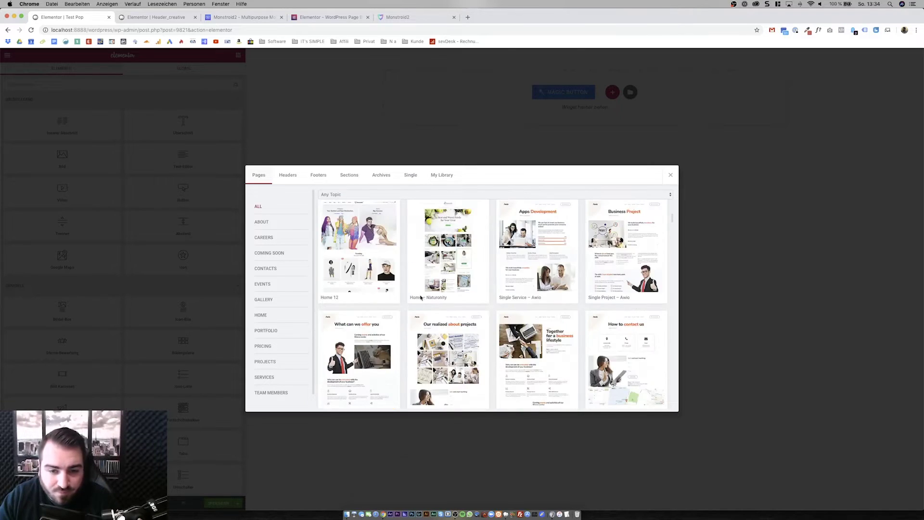
scroll(425, 308, "down", 15)
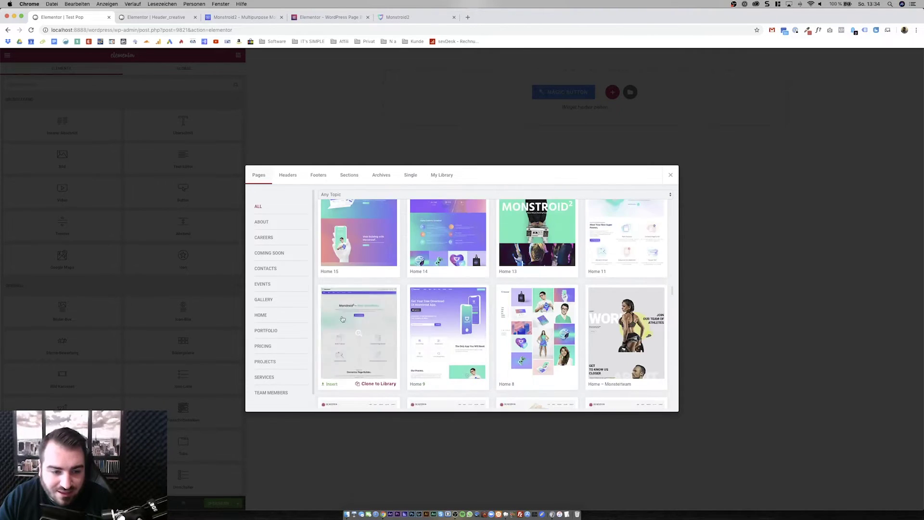
scroll(310, 312, "down", 1)
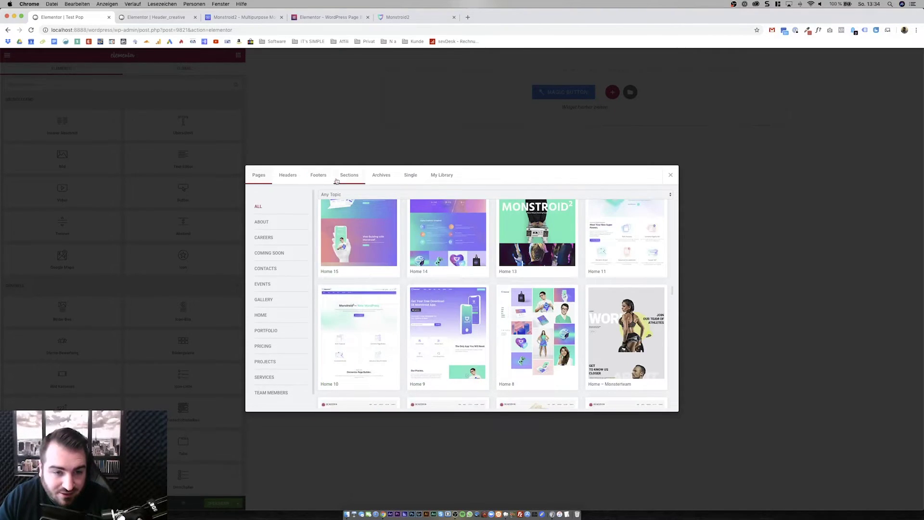
Step: Show the library's section templates and look through the full list of section categories
left_click(343, 177)
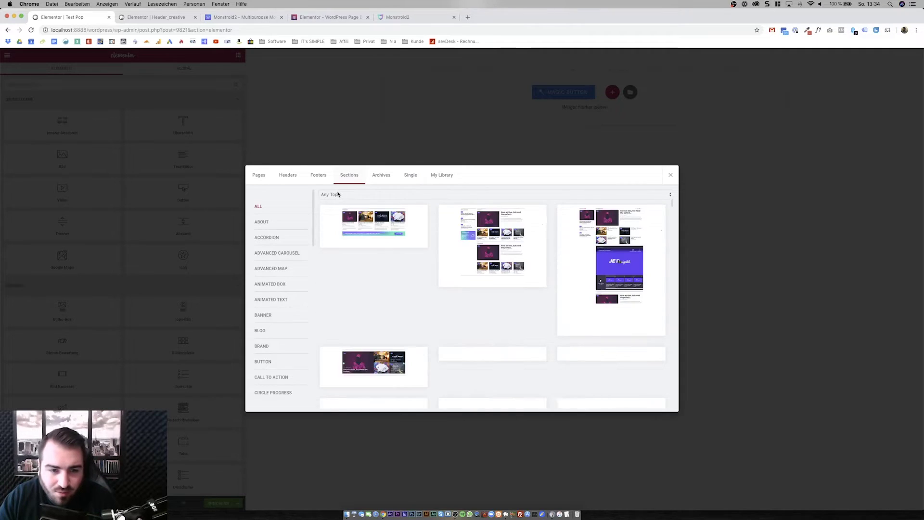
mouse_move(330, 211)
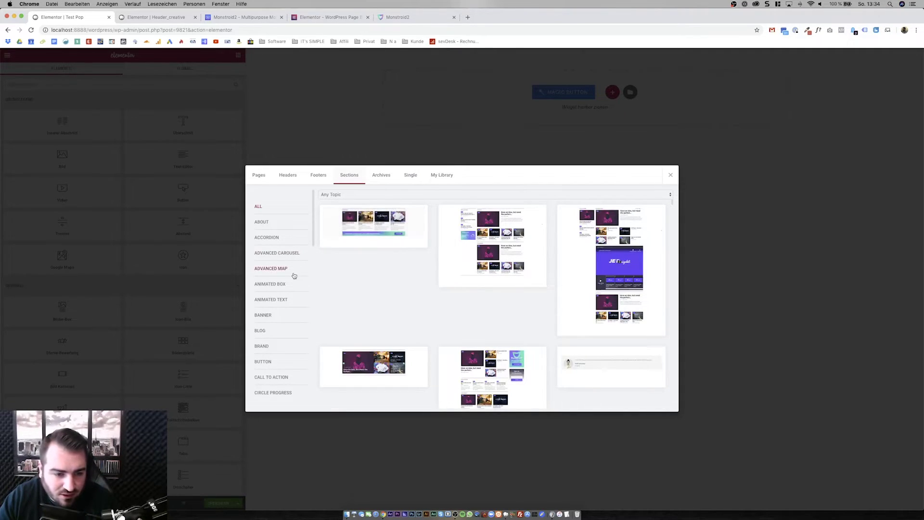
scroll(294, 275, "down", 5)
scroll(285, 334, "down", 5)
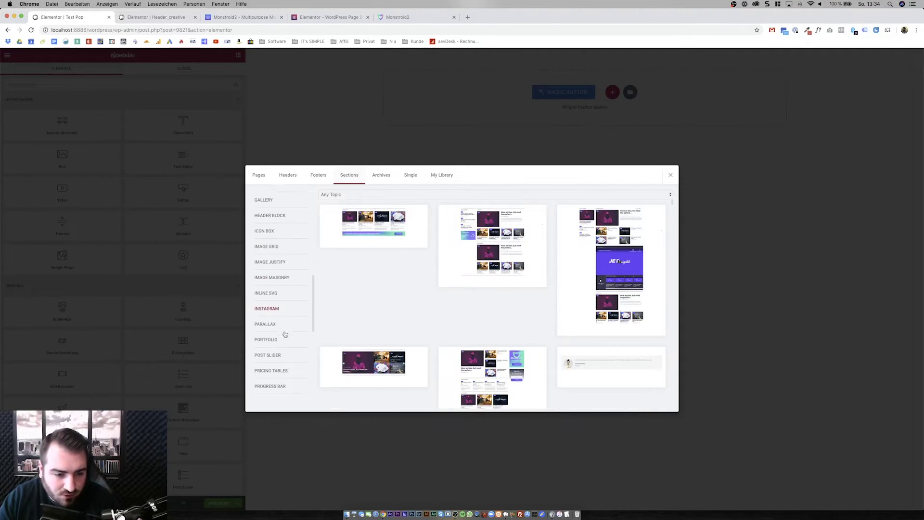
scroll(285, 332, "down", 5)
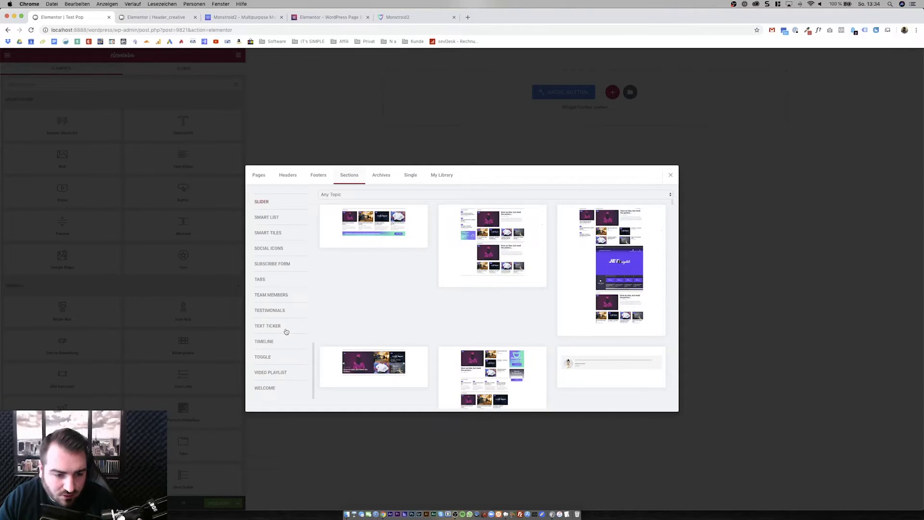
scroll(286, 331, "up", 15)
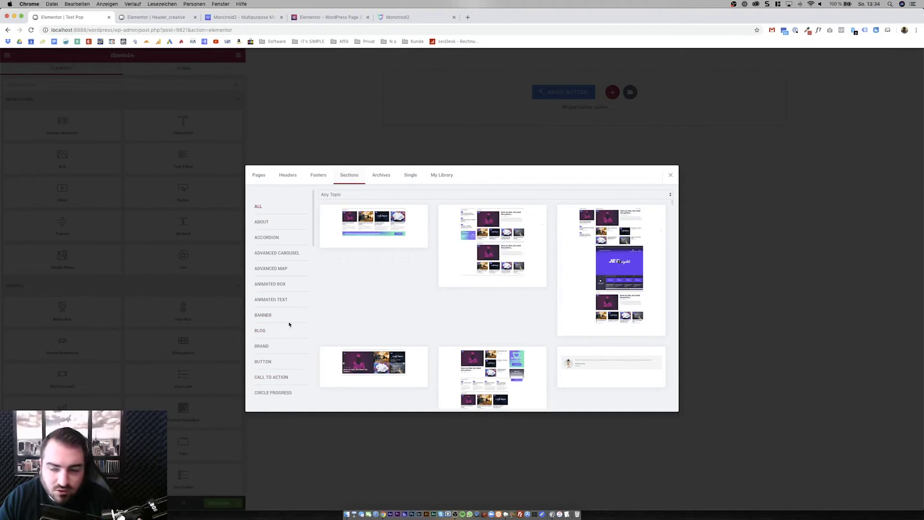
Step: Switch to the Header_creative template's browser tab and exit Elementor there
left_click(255, 16)
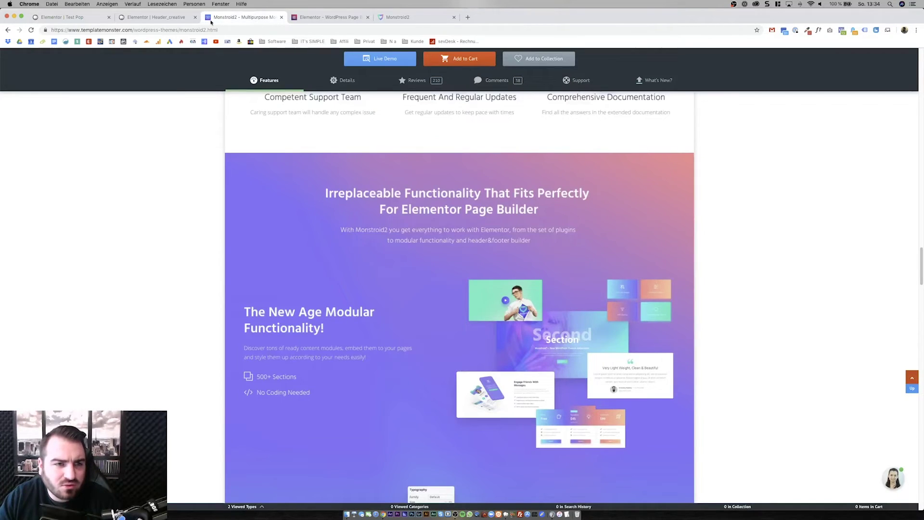
left_click(139, 17)
left_click(8, 55)
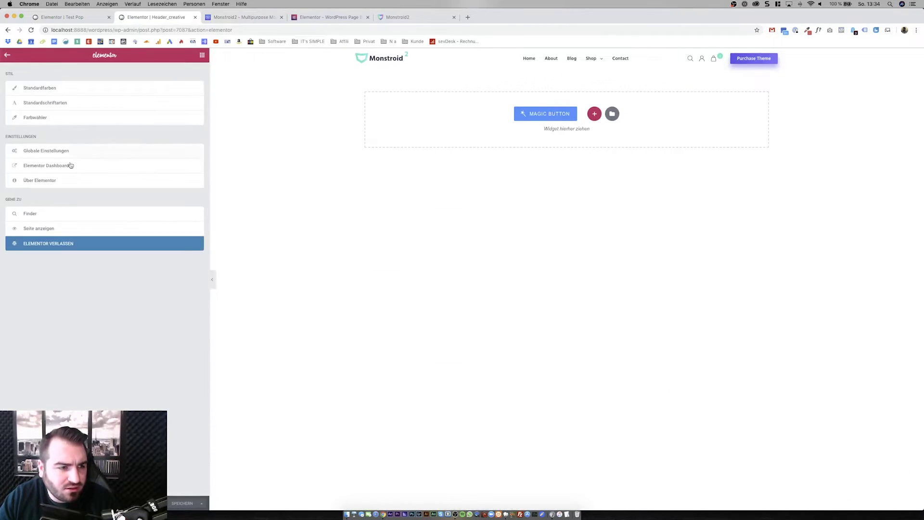
left_click(71, 244)
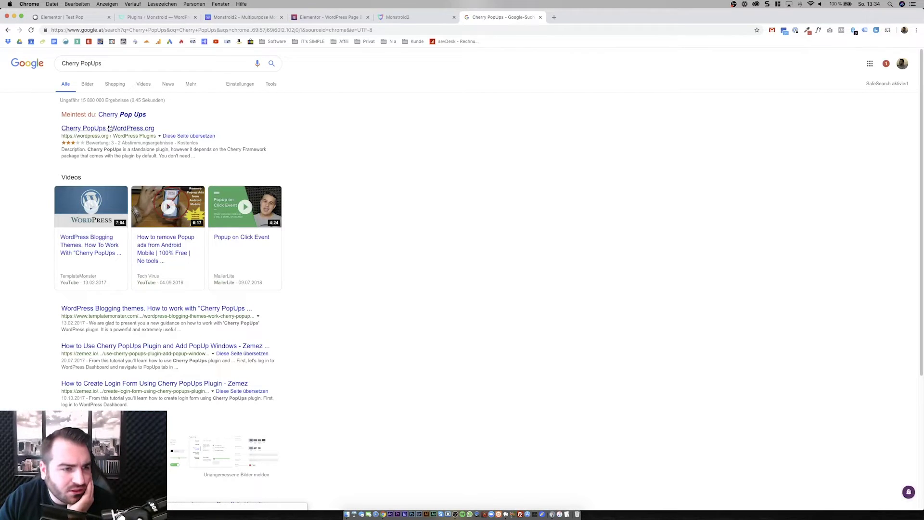
Step: Open the Cherry PopUps plugin page on WordPress.org from the search results and read its description
left_click(109, 128)
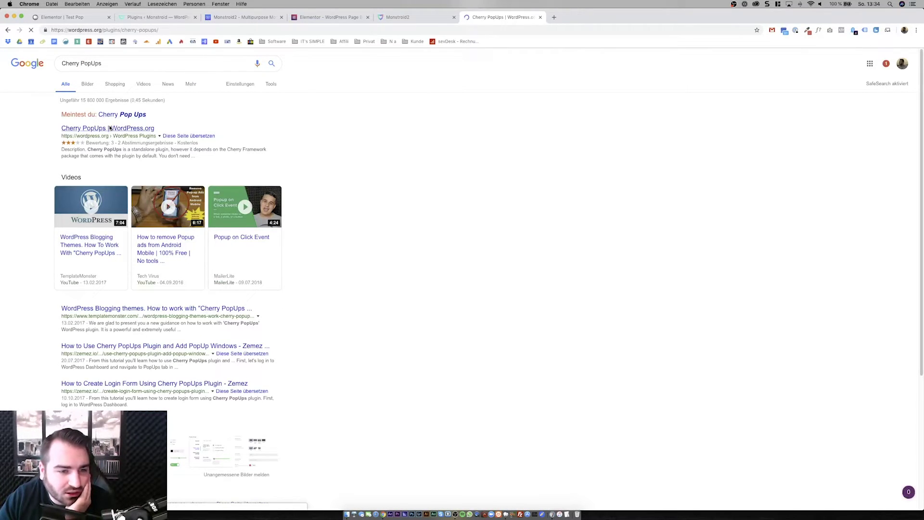
scroll(399, 256, "down", 15)
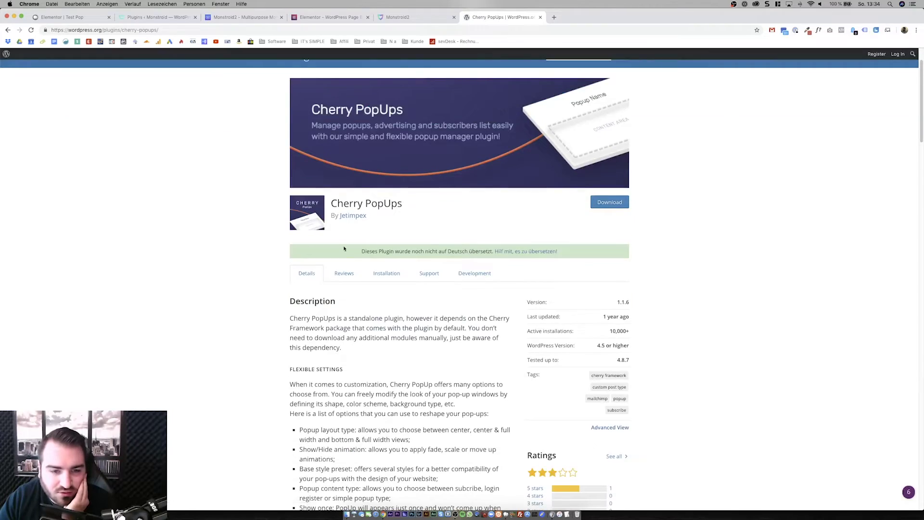
scroll(399, 257, "down", 15)
scroll(388, 246, "up", 18)
scroll(386, 243, "up", 8)
Step: Read the user reviews of the Cherry PopUps plugin, then return to the site's installed plugins list
left_click(344, 241)
left_click(386, 241)
left_click(345, 242)
scroll(407, 292, "down", 2)
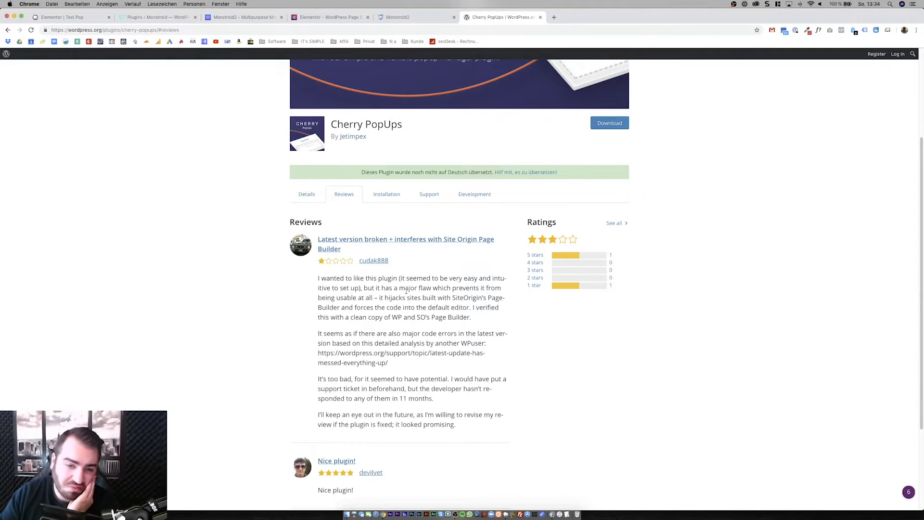
scroll(423, 344, "down", 5)
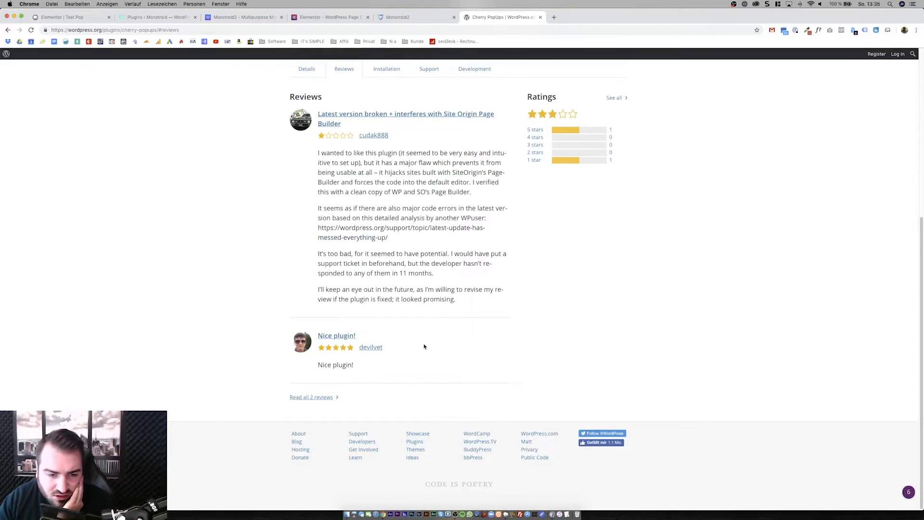
scroll(424, 346, "up", 4)
scroll(425, 346, "up", 5)
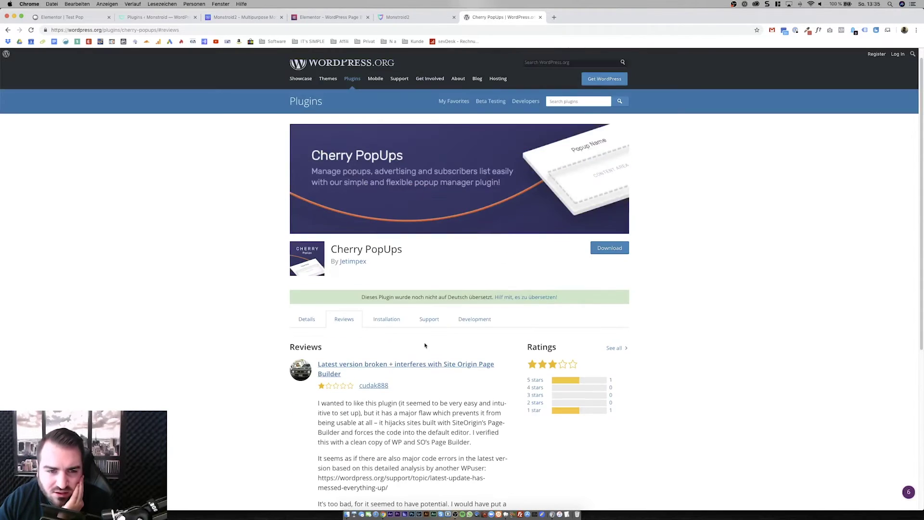
scroll(425, 344, "down", 5)
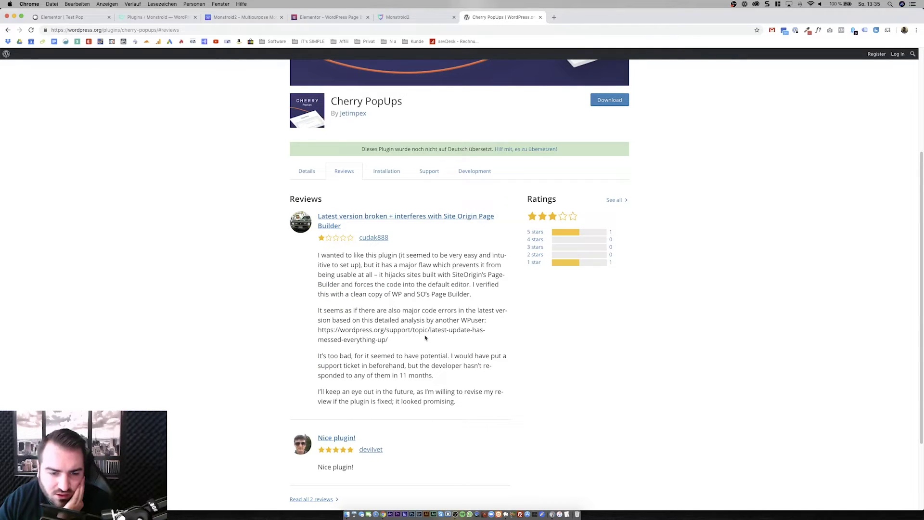
scroll(425, 338, "up", 5)
left_click(155, 17)
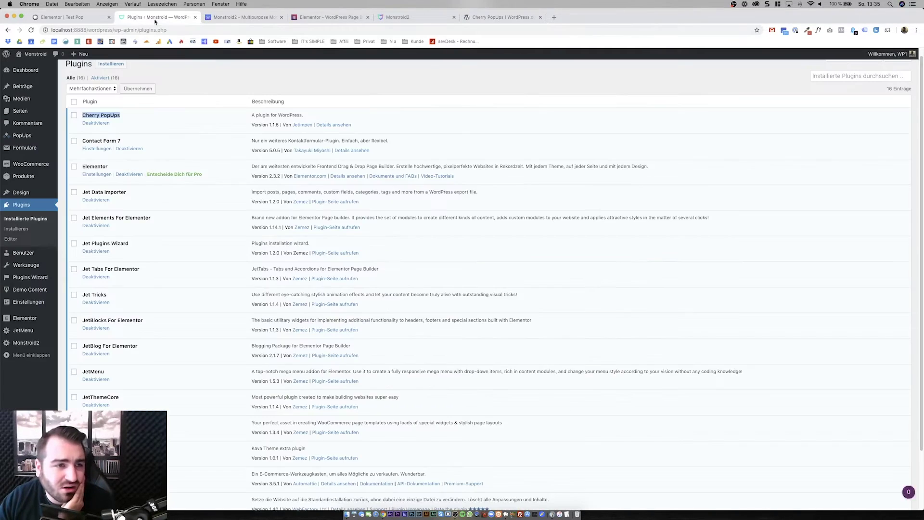
Step: Look through the installed plugins list and read the descriptions of the Jet Tabs, Jet Tricks, JetBlocks and JetBlog plugins
scroll(227, 218, "down", 1)
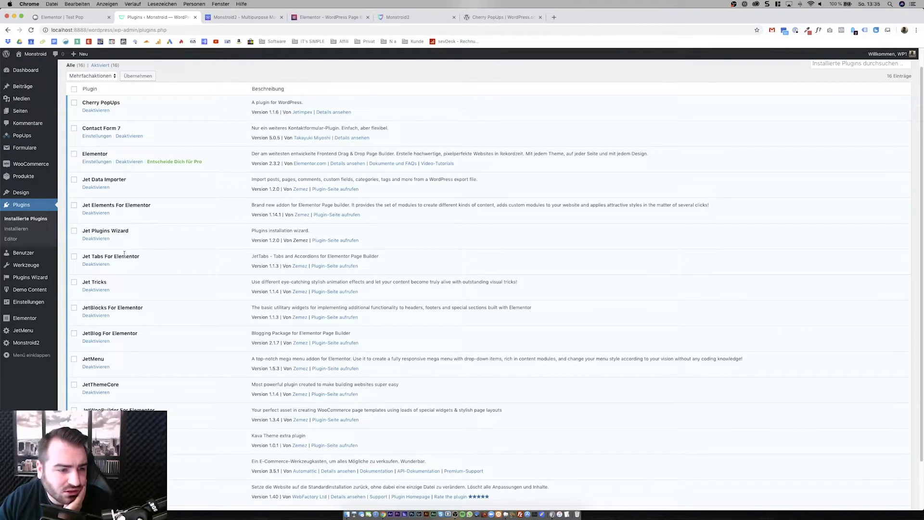
scroll(160, 261, "down", 2)
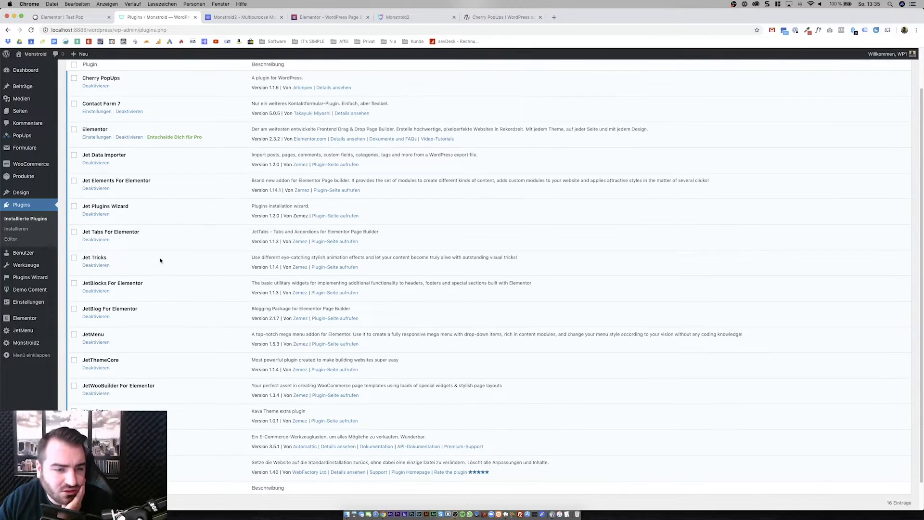
left_click_drag(283, 231, 332, 231)
left_click(256, 246)
scroll(255, 246, "down", 1)
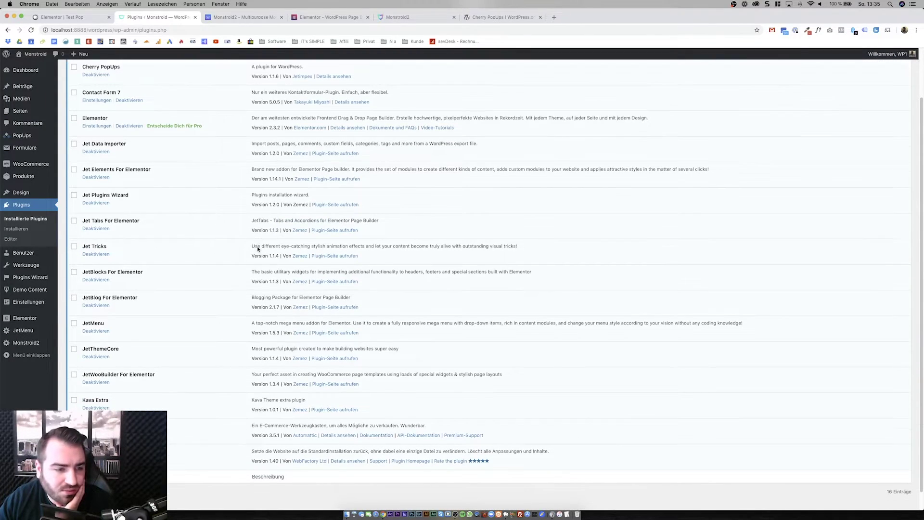
left_click_drag(277, 246, 330, 245)
scroll(189, 279, "down", 1)
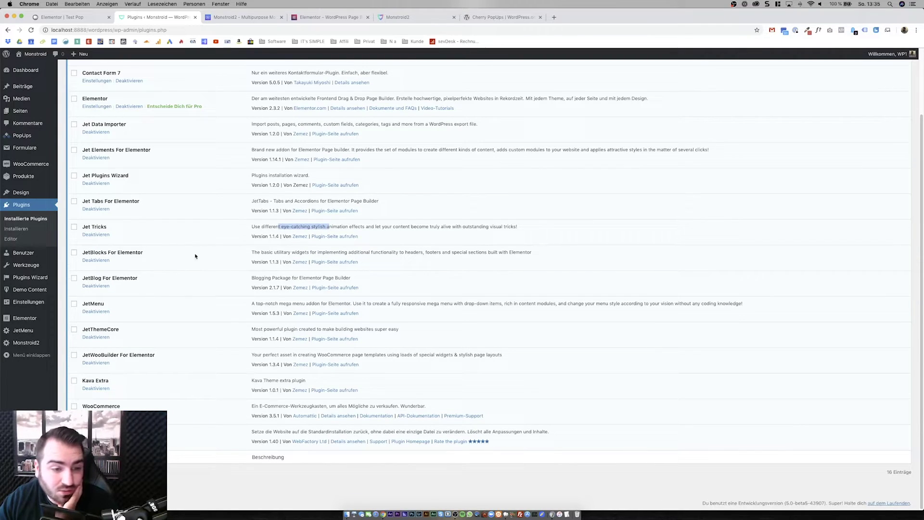
left_click_drag(274, 249, 250, 252)
left_click(174, 274)
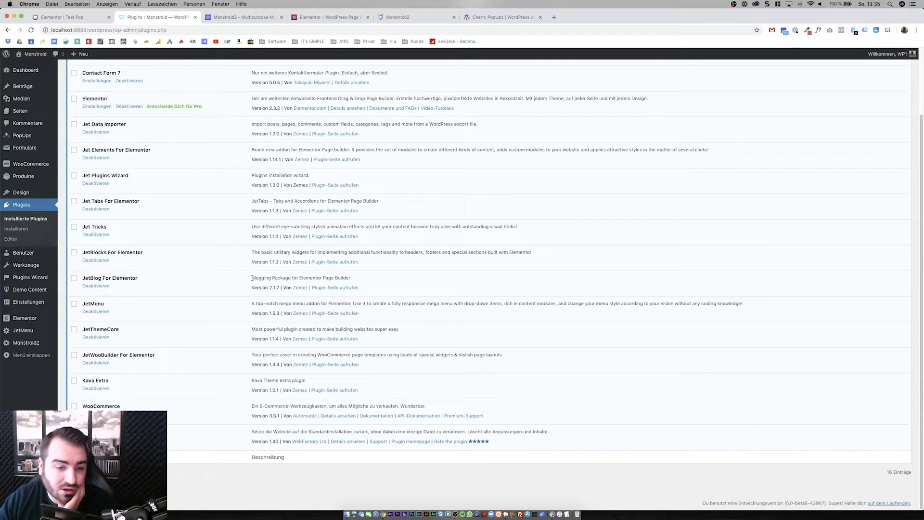
Step: Create a new page titled "Blog" and open it for editing in Elementor
mouse_move(35, 114)
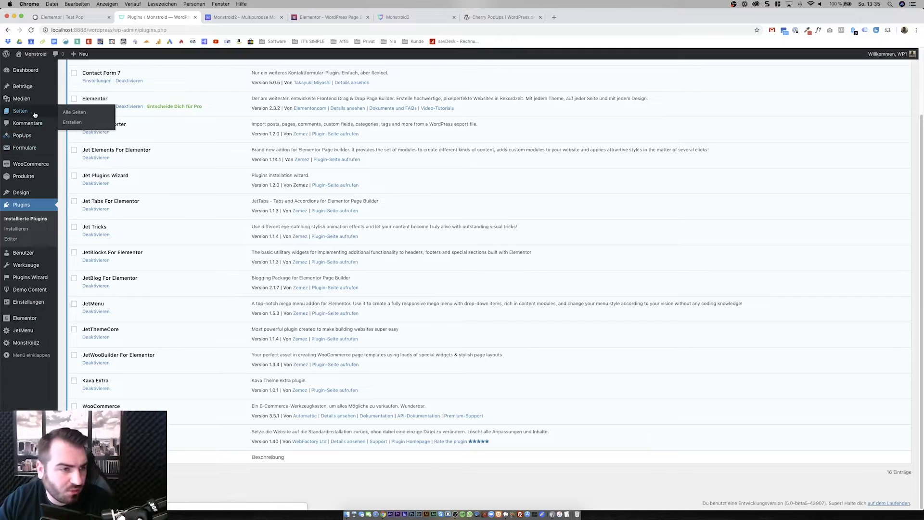
left_click(63, 113)
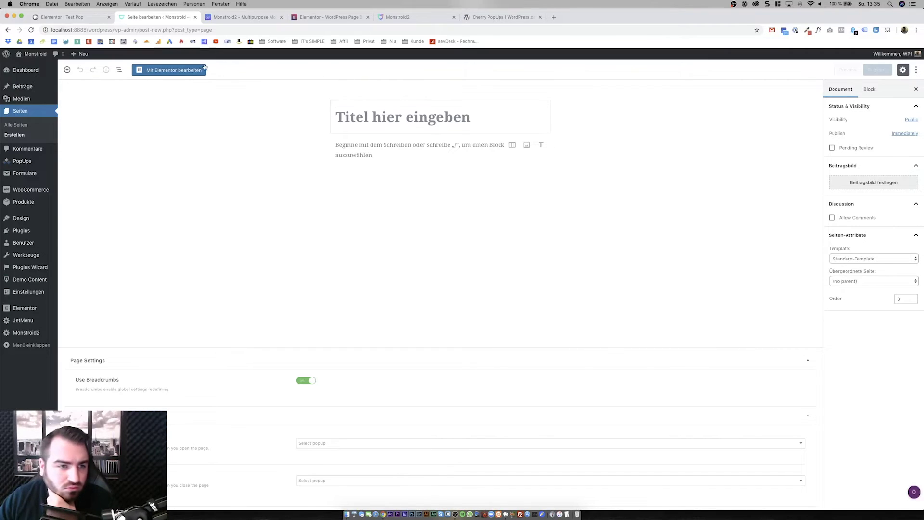
left_click(186, 72)
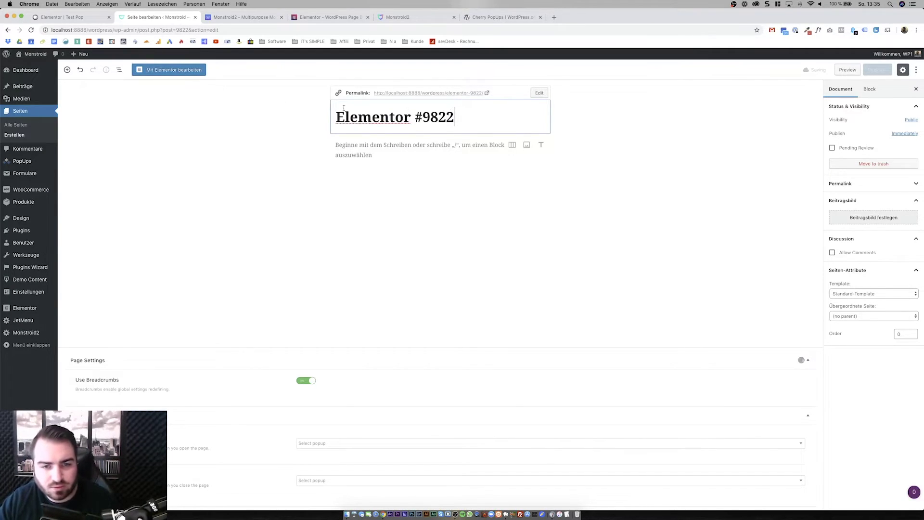
left_click(475, 165)
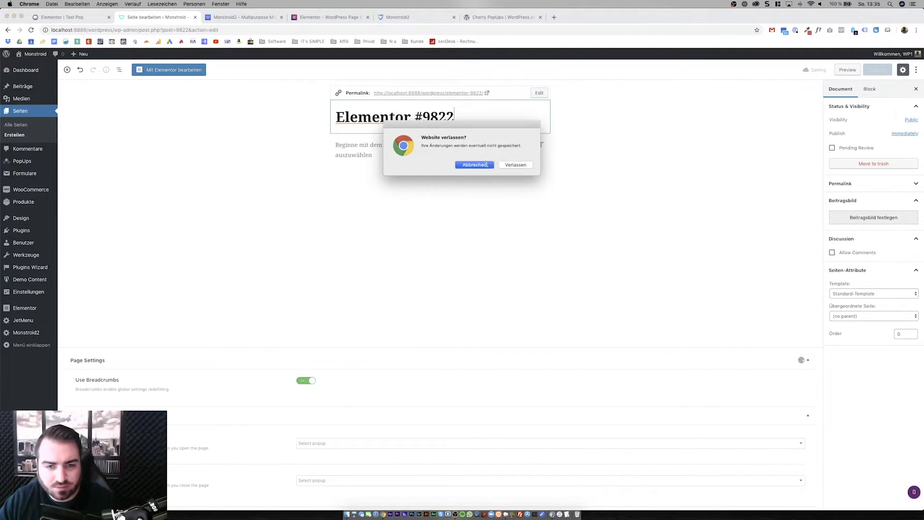
triple_click(461, 125)
type("Blog")
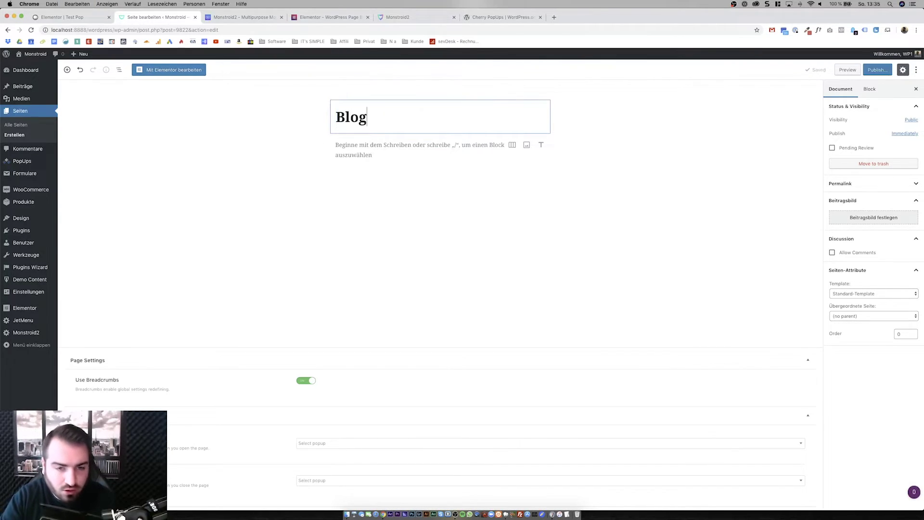
left_click(177, 71)
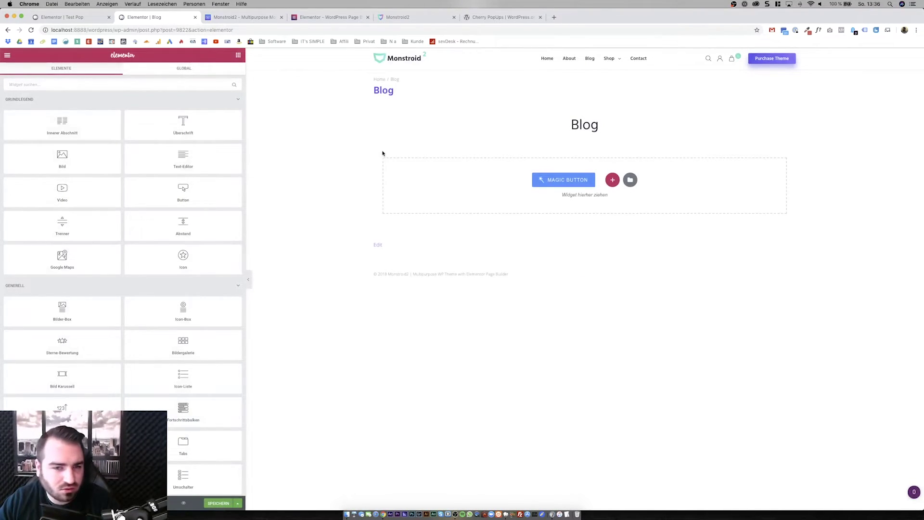
Step: Glance at the Magic Button template library, search the widgets for posts and add the Posts widget to the page
left_click(561, 181)
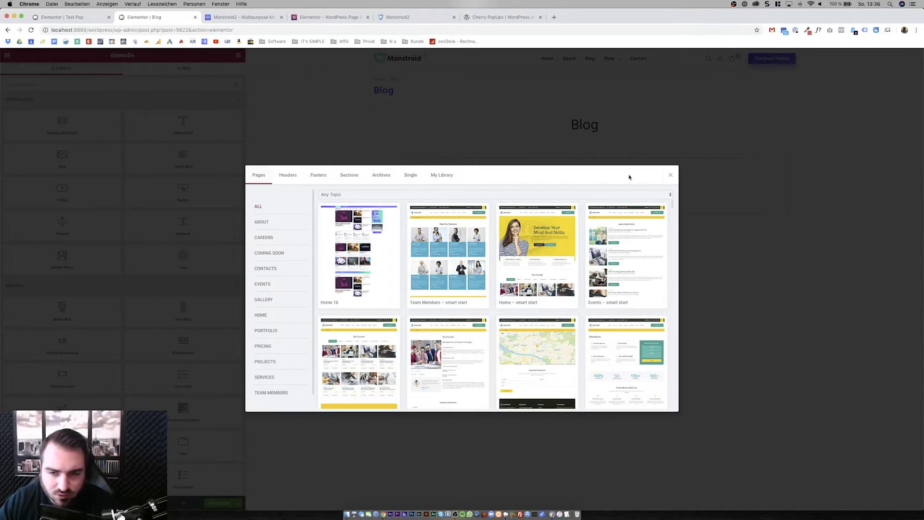
left_click(669, 176)
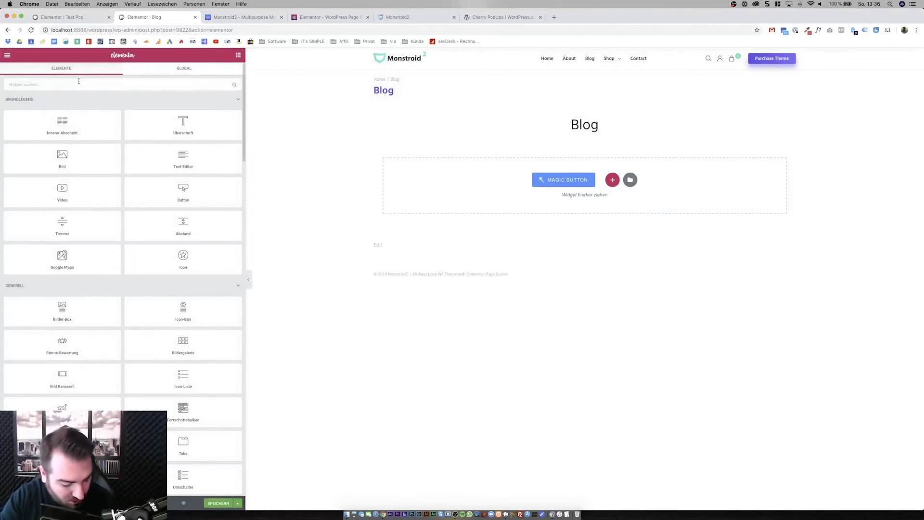
left_click(79, 81)
type("pop")
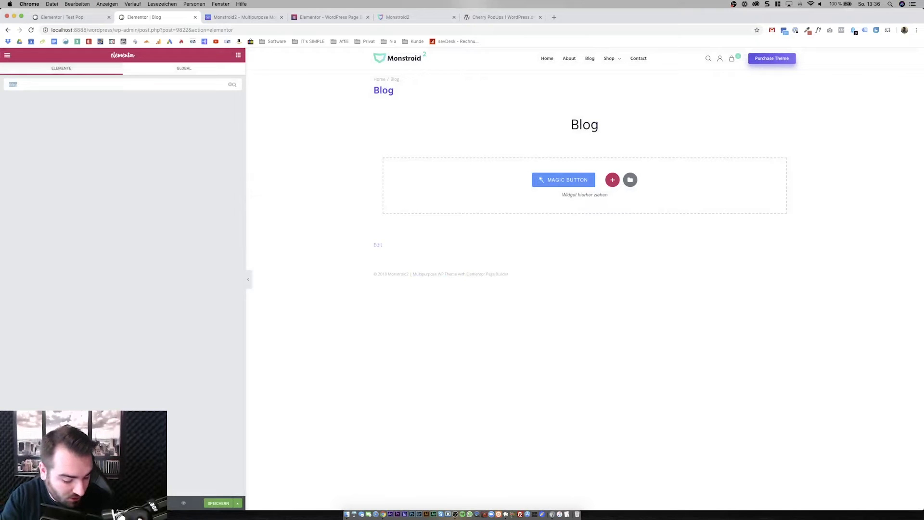
type("posts")
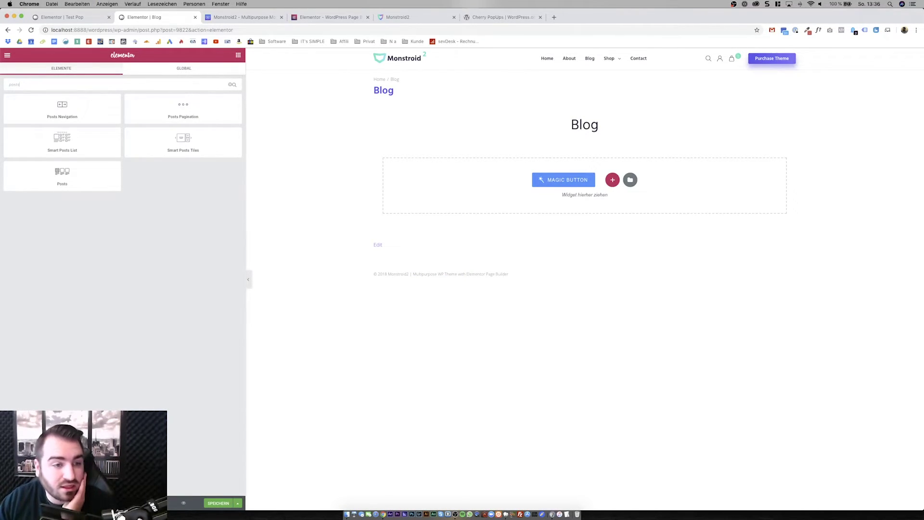
left_click_drag(77, 171, 647, 164)
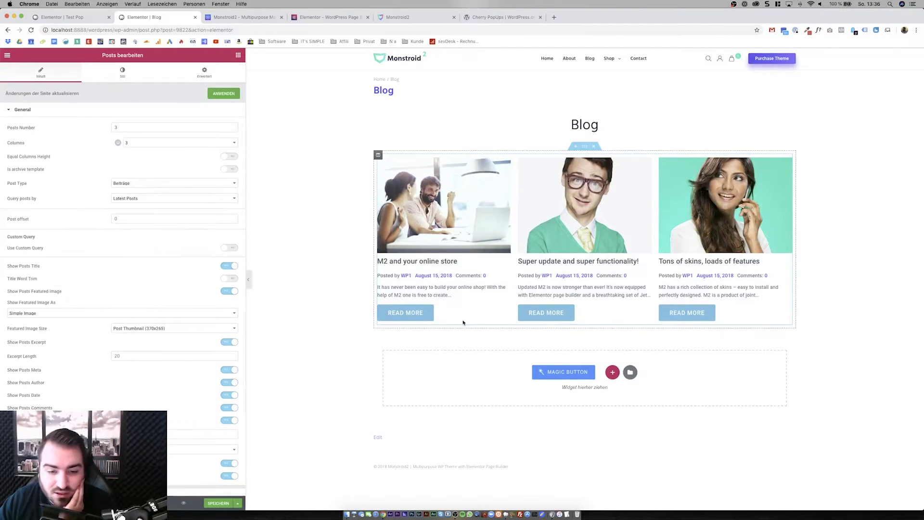
Step: Try a Smart Posts List widget above the posts grid and delete the section that holds both widgets
left_click(7, 55)
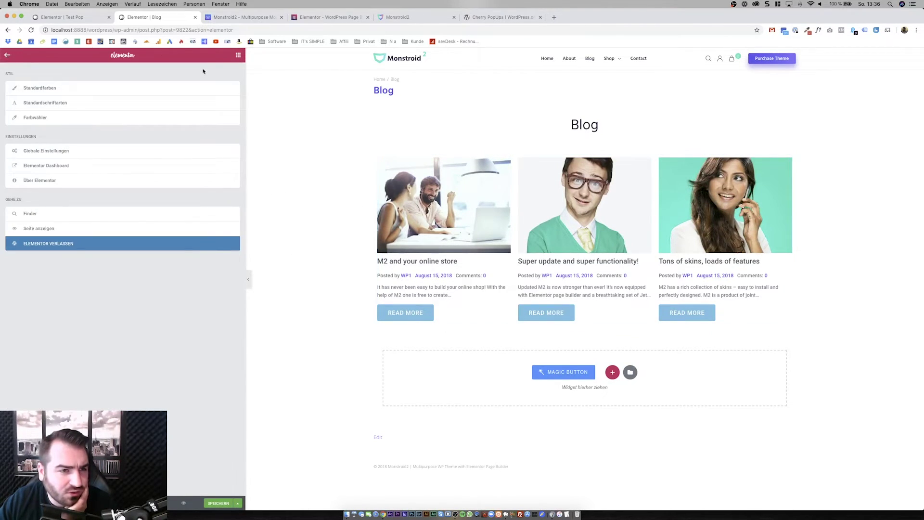
left_click(238, 55)
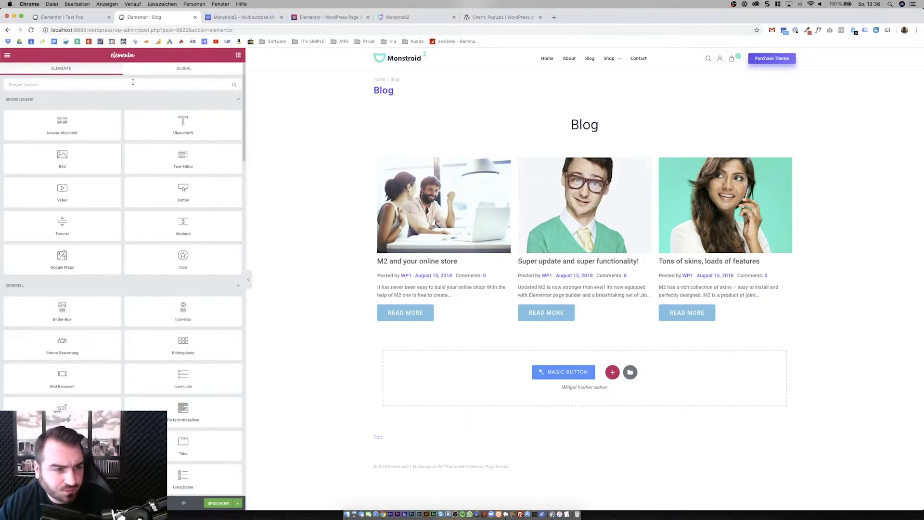
type("pos")
left_click_drag(82, 136, 625, 160)
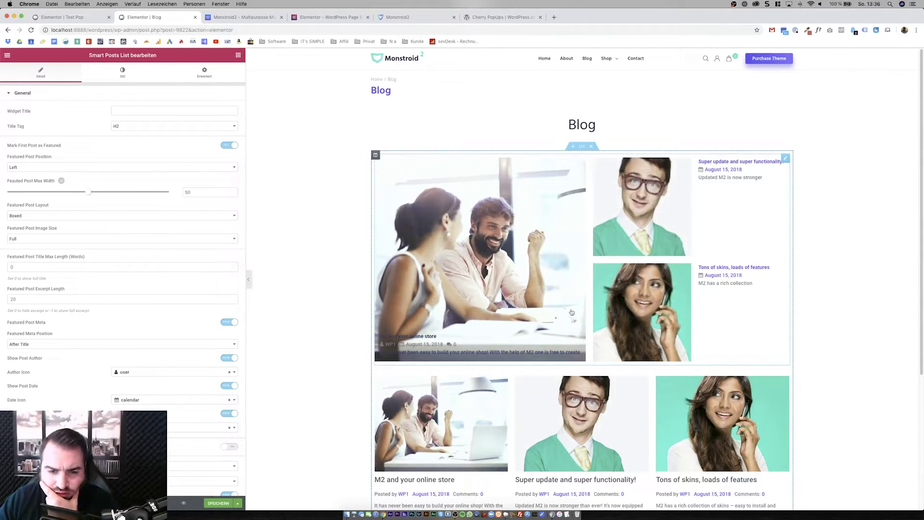
left_click(590, 147)
Step: Open the Magic Button template library and show the Blog category of its section templates
left_click(558, 181)
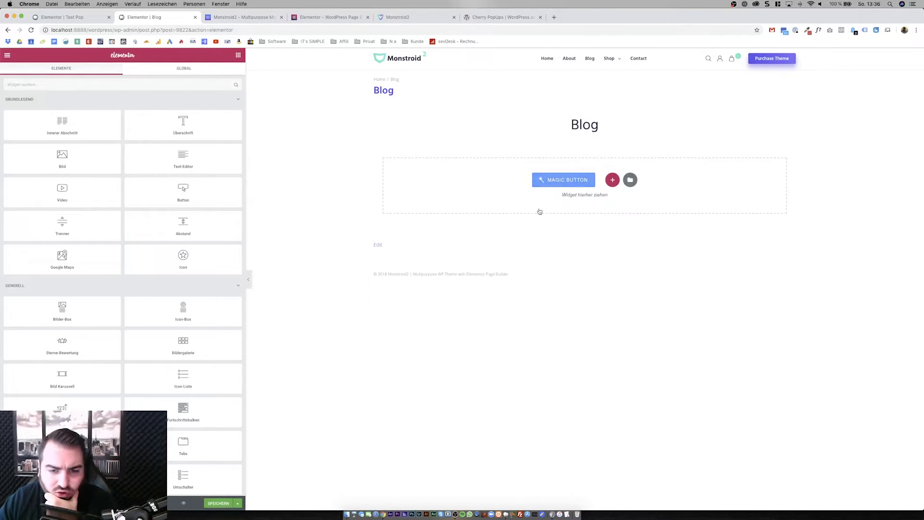
left_click(381, 167)
left_click(349, 168)
left_click(263, 172)
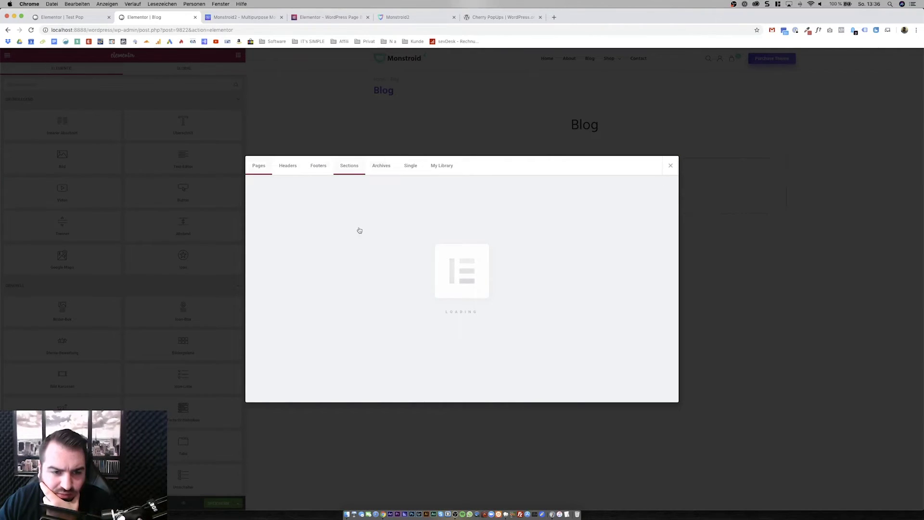
left_click(505, 185)
left_click(388, 202)
left_click(380, 186)
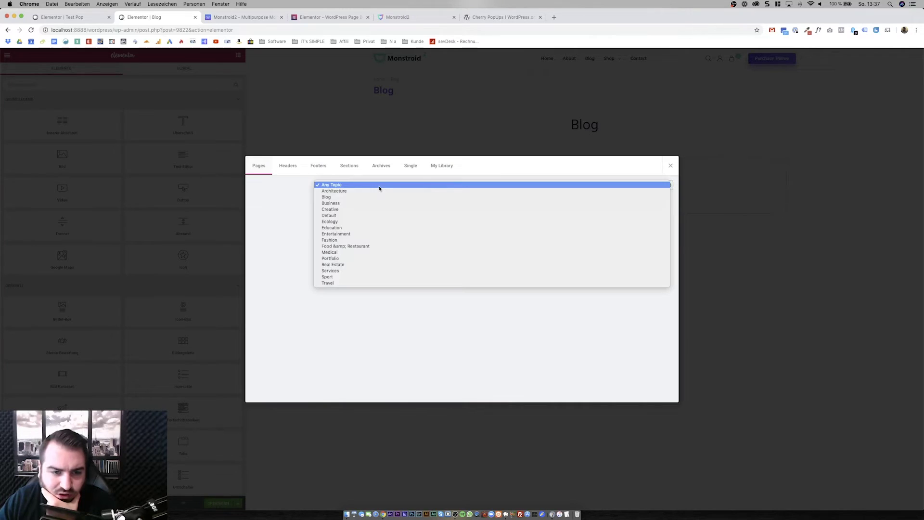
left_click(349, 166)
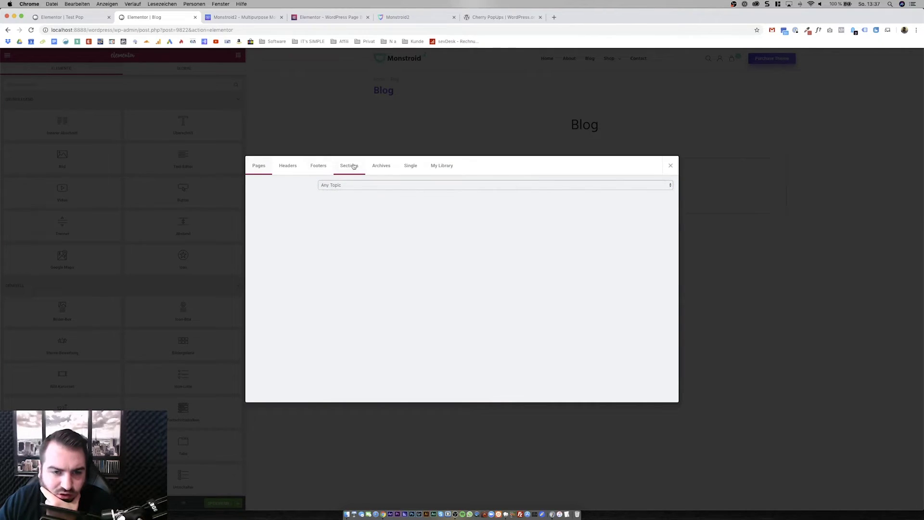
left_click(383, 166)
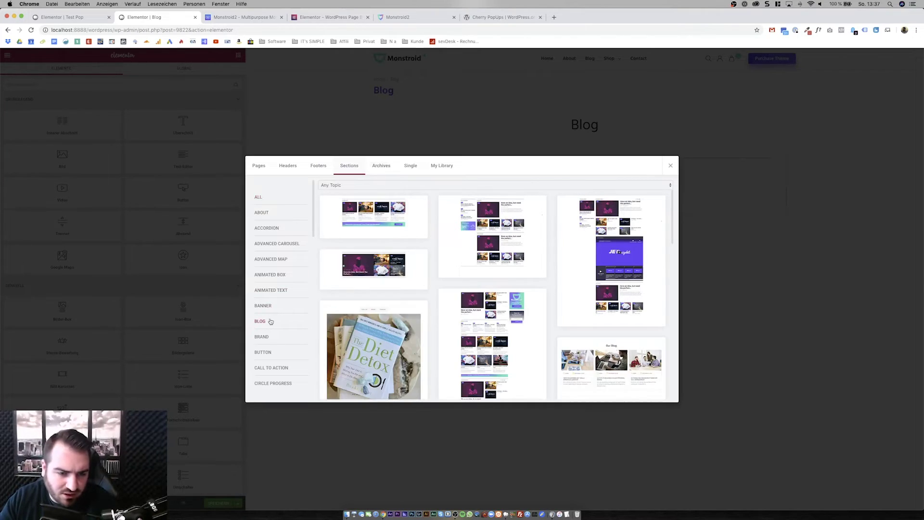
Step: Browse the blog section templates, insert the "Popular Posts" section into the page and review its layout
scroll(557, 264, "down", 5)
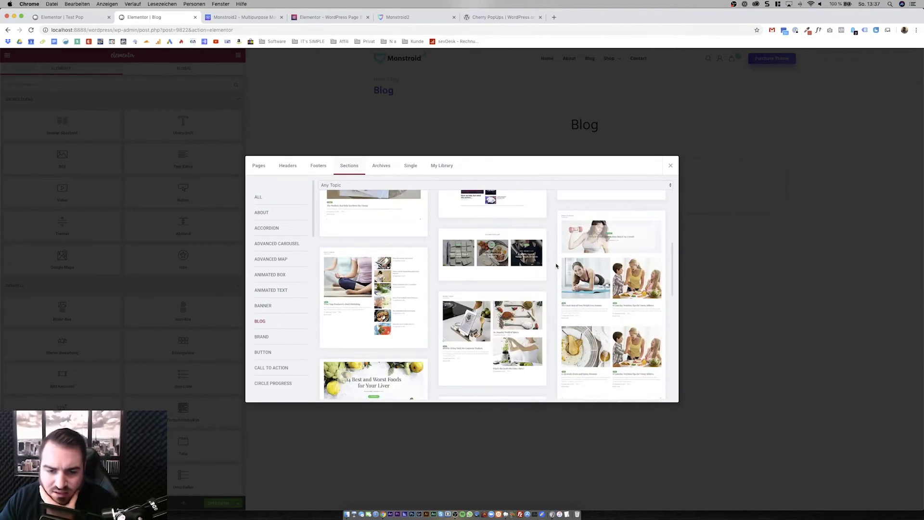
scroll(552, 265, "down", 3)
scroll(553, 269, "up", 8)
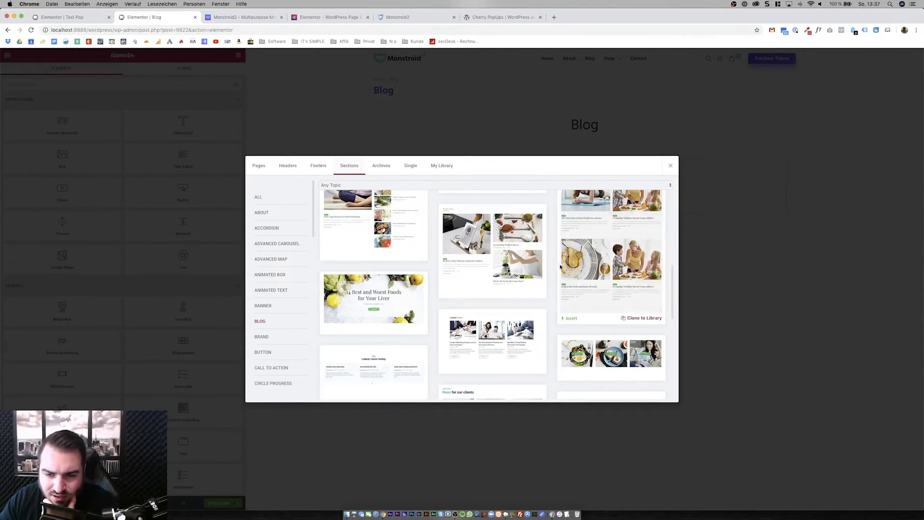
left_click(571, 374)
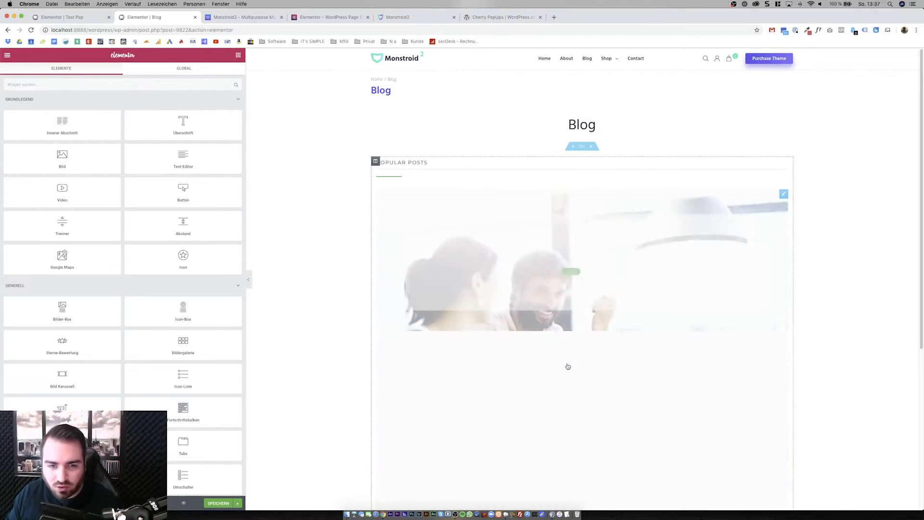
scroll(337, 362, "down", 3)
scroll(338, 362, "down", 2)
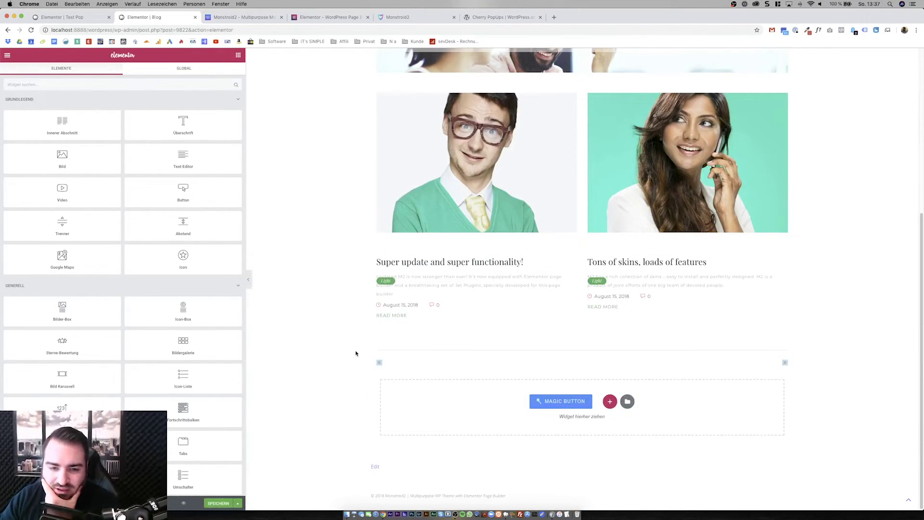
scroll(356, 353, "up", 5)
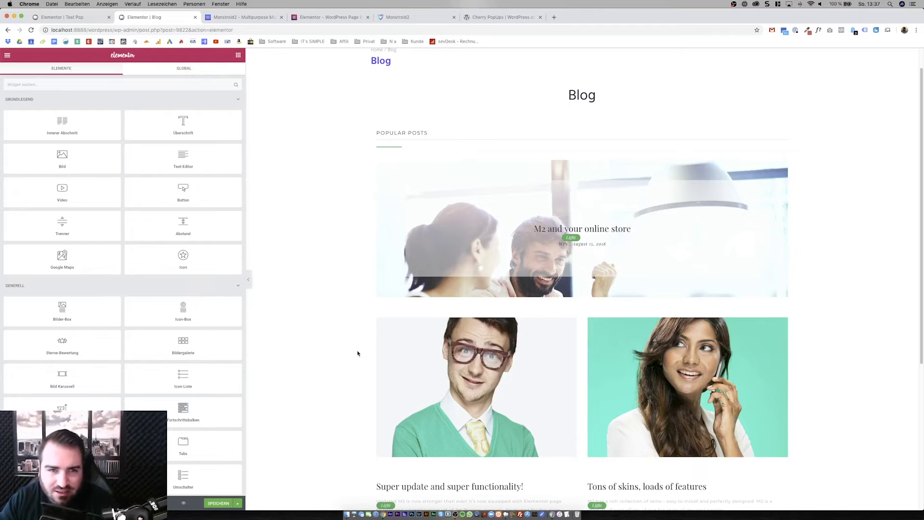
Step: Read the Monstroid2 documentation on Blog Layouts and on posts, categories and post formats
left_click(401, 16)
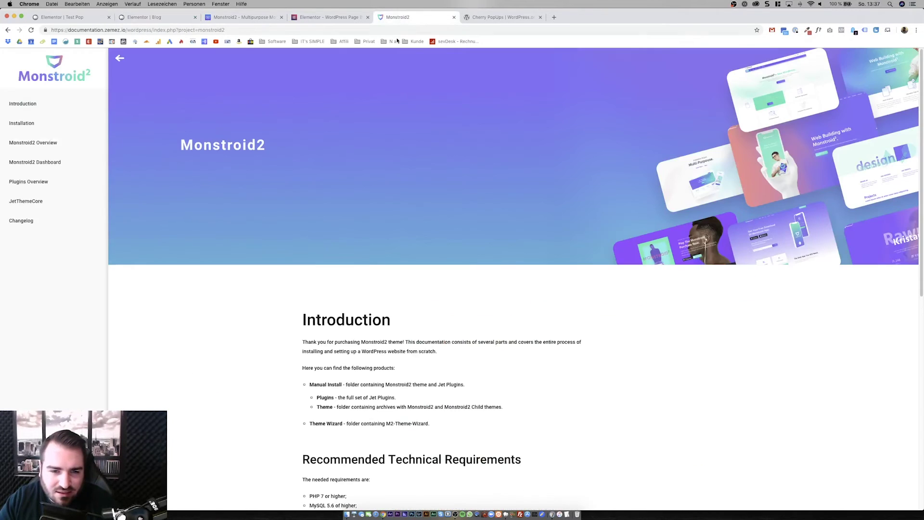
mouse_move(33, 142)
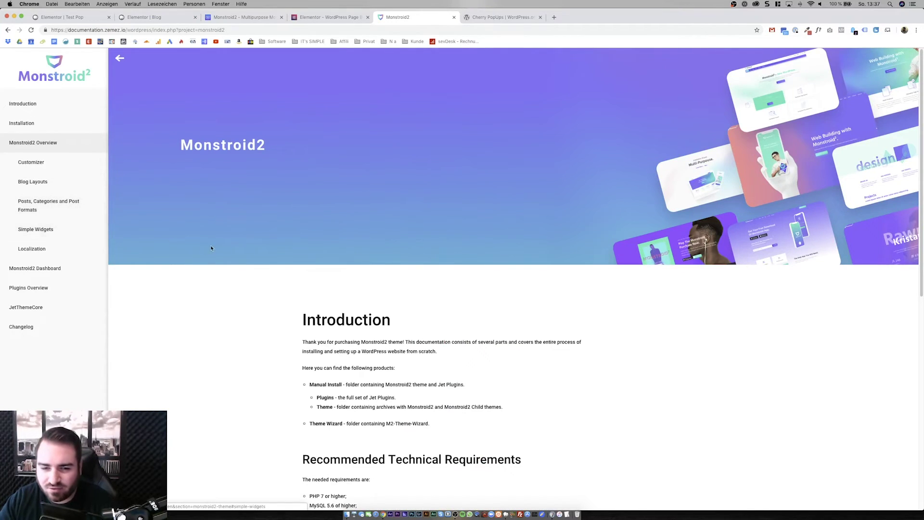
scroll(210, 247, "down", 10)
left_click(59, 180)
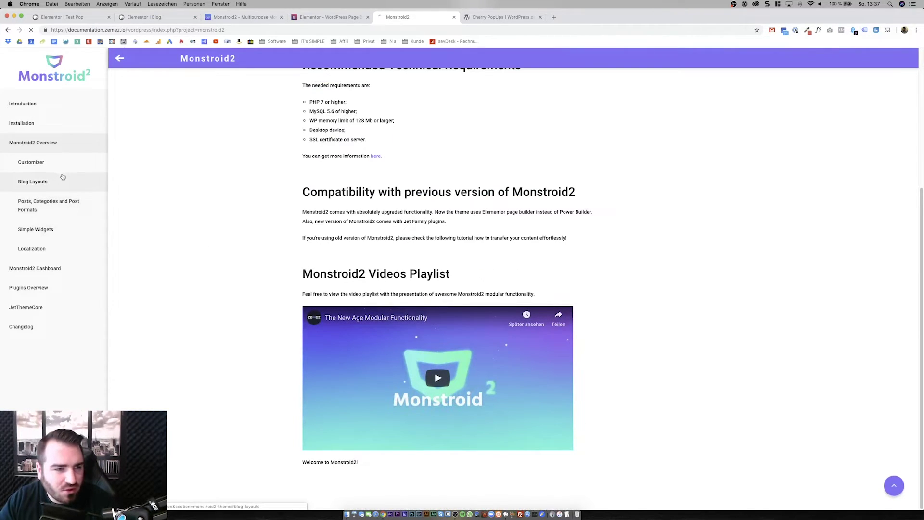
scroll(308, 276, "down", 15)
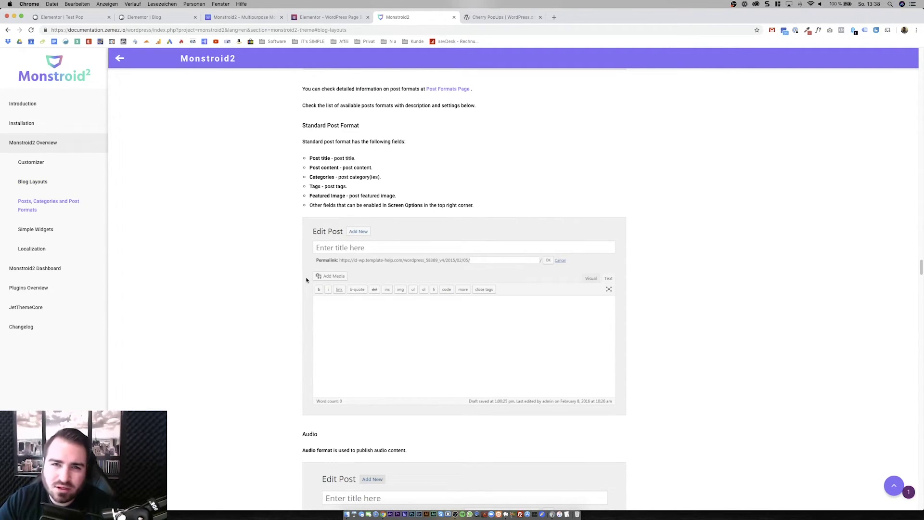
Step: Return to the Blog page's Elementor browser tab and save the page
left_click(188, 21)
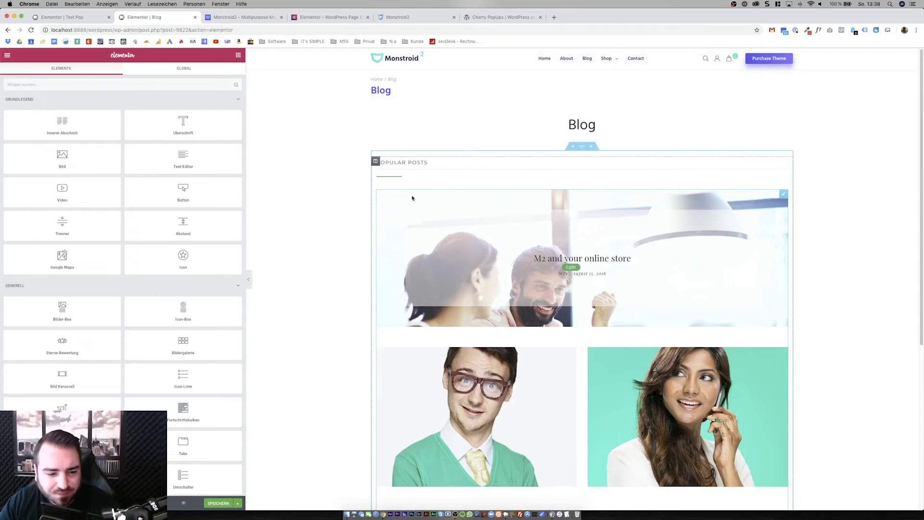
left_click(219, 502)
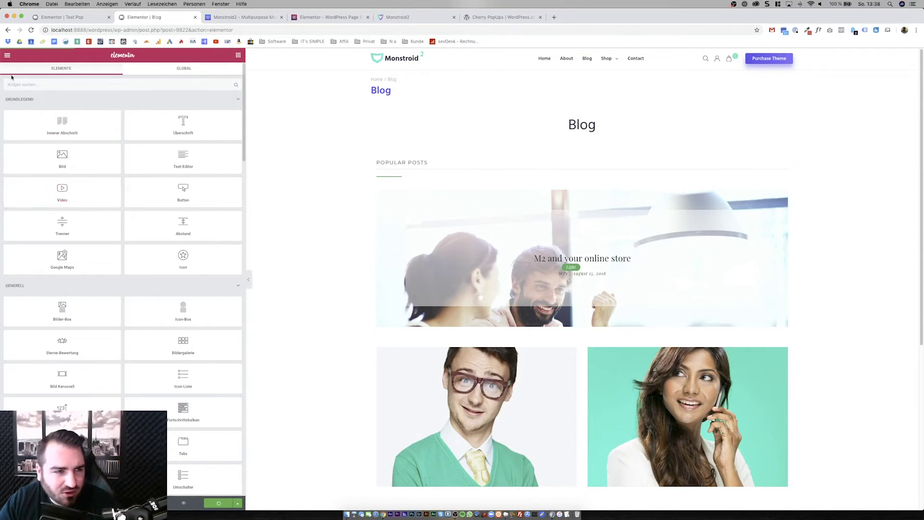
Step: Exit Elementor for the Blog page and return to the WordPress page editor, confirming that the site may be left
left_click(7, 55)
left_click(61, 247)
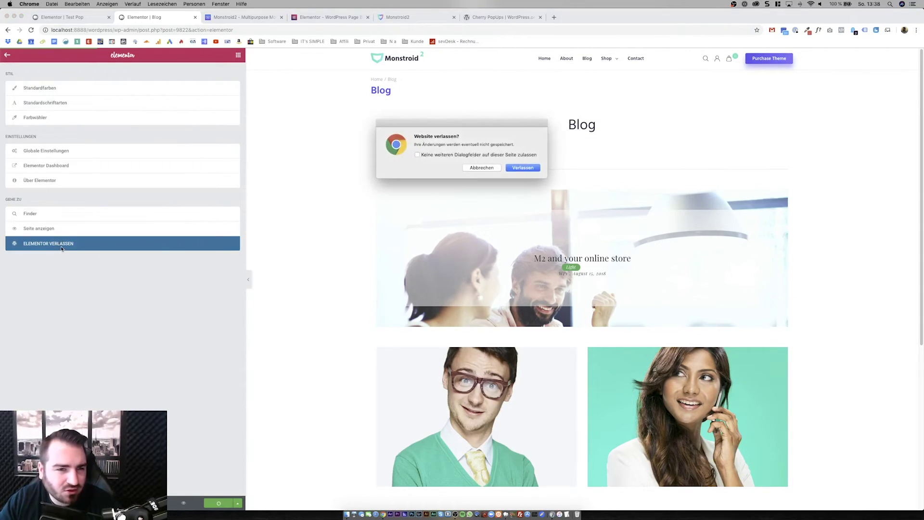
left_click(515, 170)
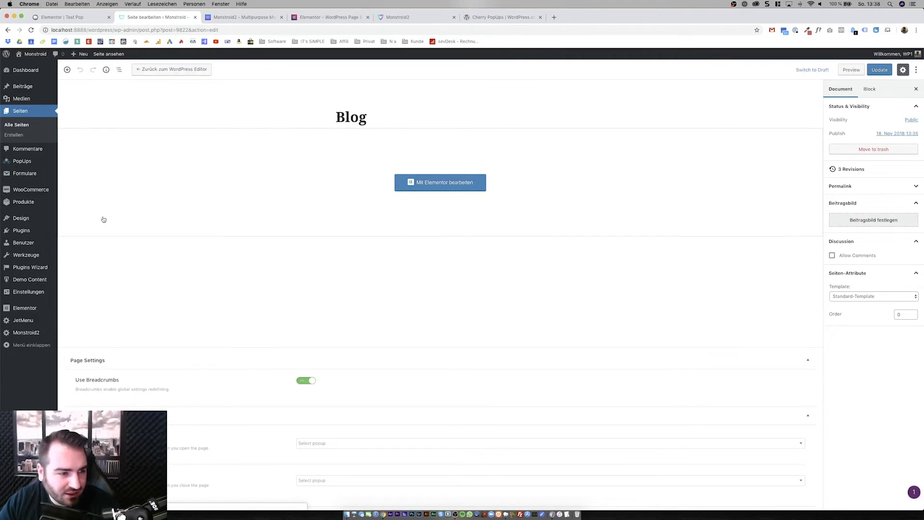
Step: Go to the Monstroid2 theme settings in the WordPress admin and show the library of available skins
mouse_move(41, 332)
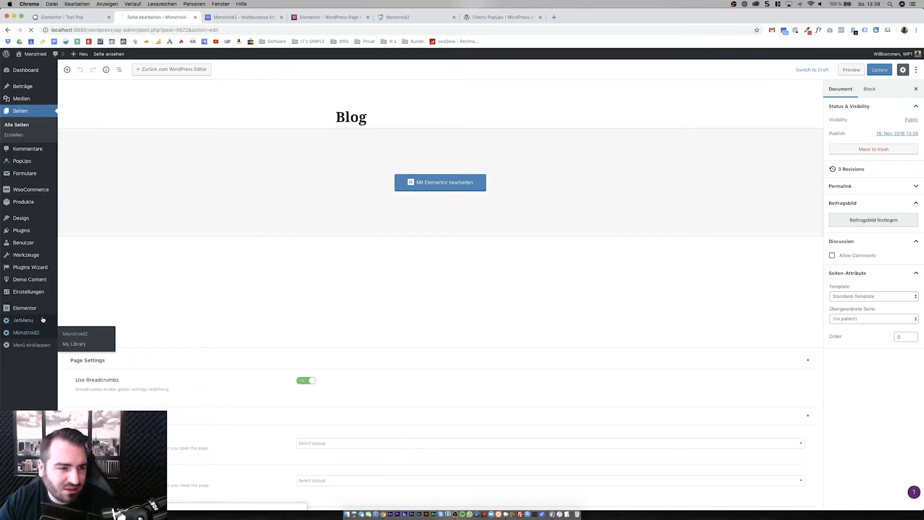
left_click(42, 319)
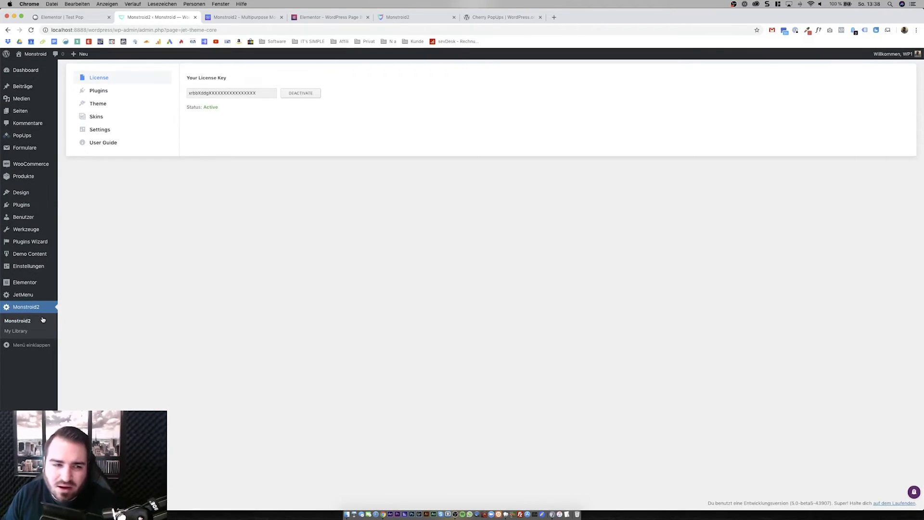
left_click(150, 118)
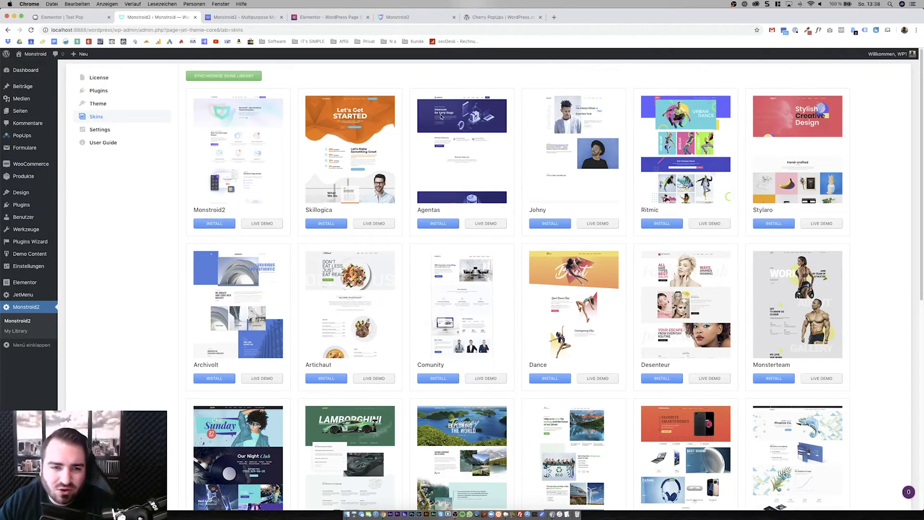
Step: Start installing the Skillogica skin, skipping the plugin configuration and choosing to replace the existing content with demo content
left_click(326, 226)
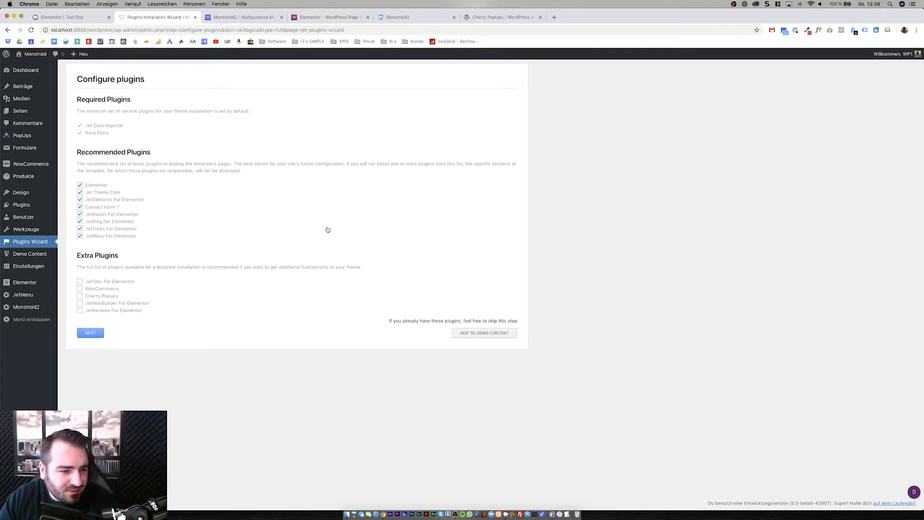
left_click(485, 334)
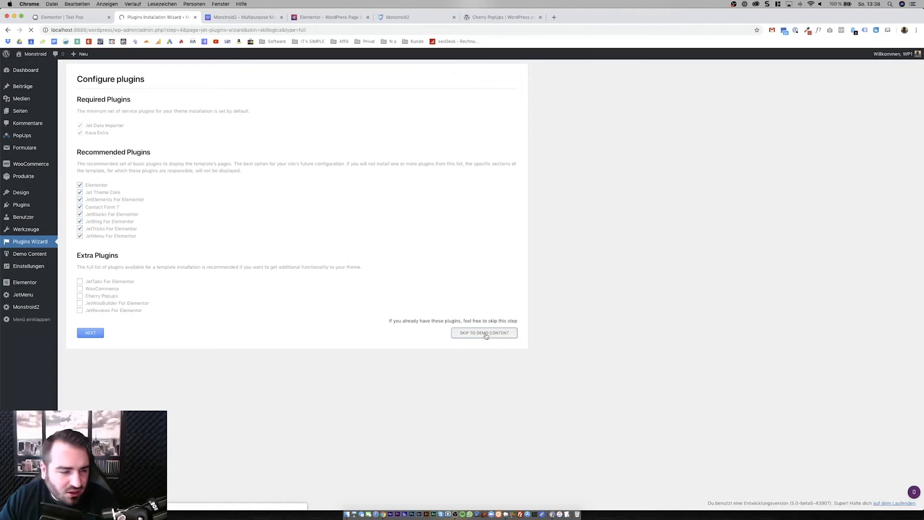
left_click(176, 158)
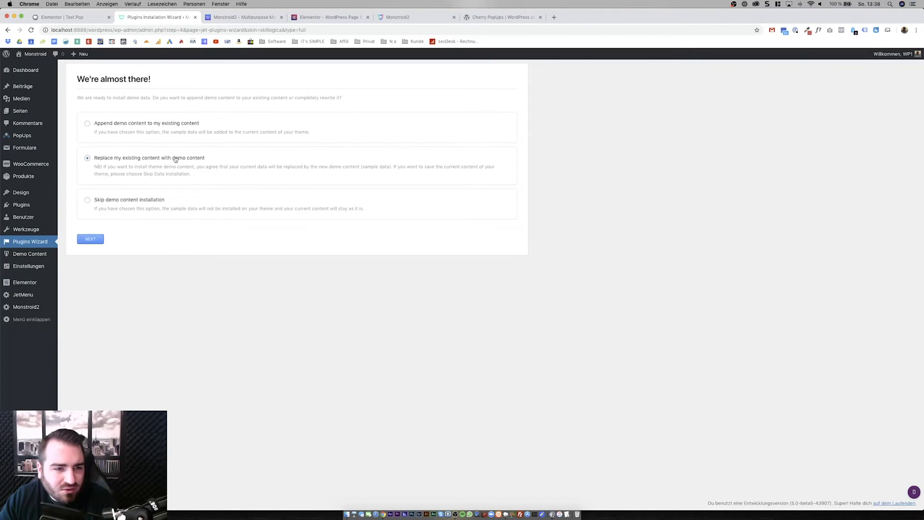
left_click(98, 239)
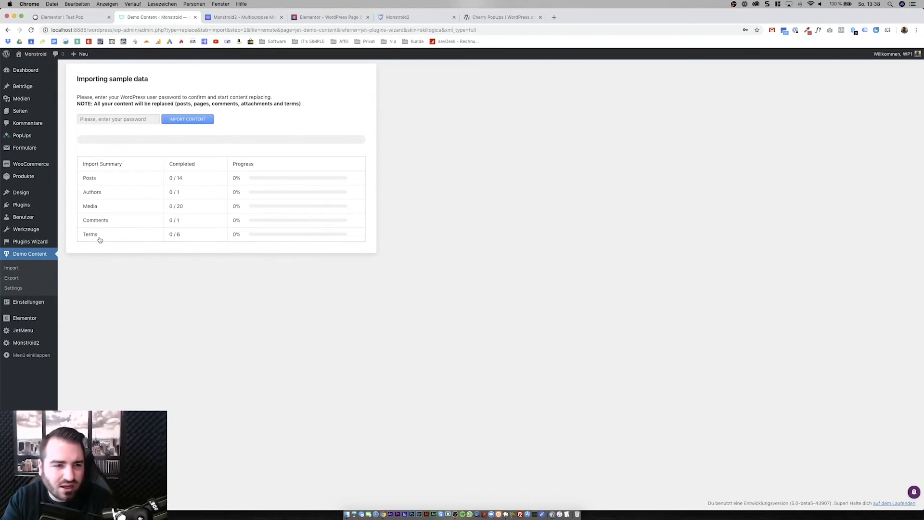
Step: Enter the WordPress user password to confirm the content replacement and import the Skillogica sample data
left_click(92, 119)
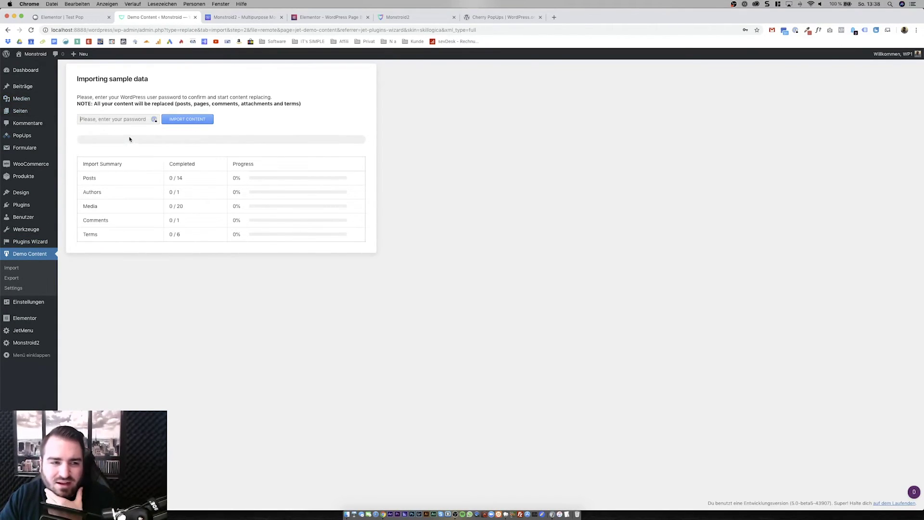
left_click(106, 151)
left_click(626, 17)
left_click(169, 122)
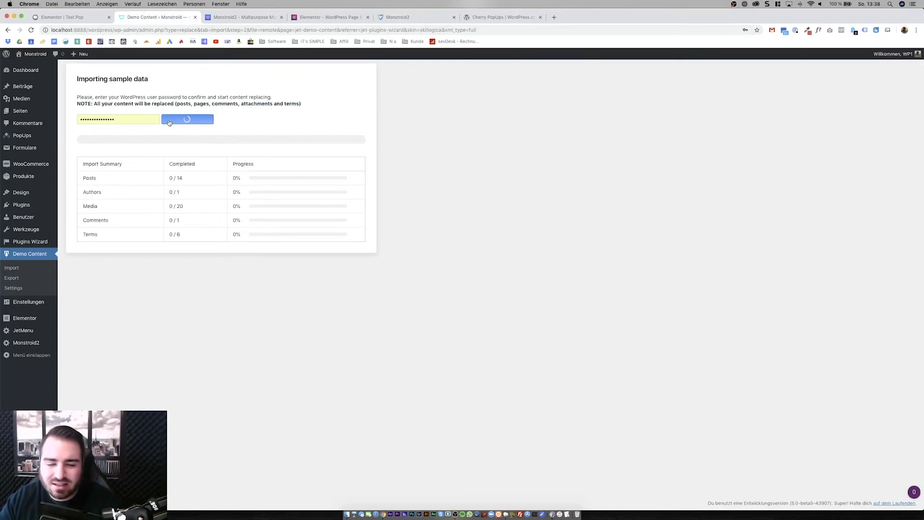
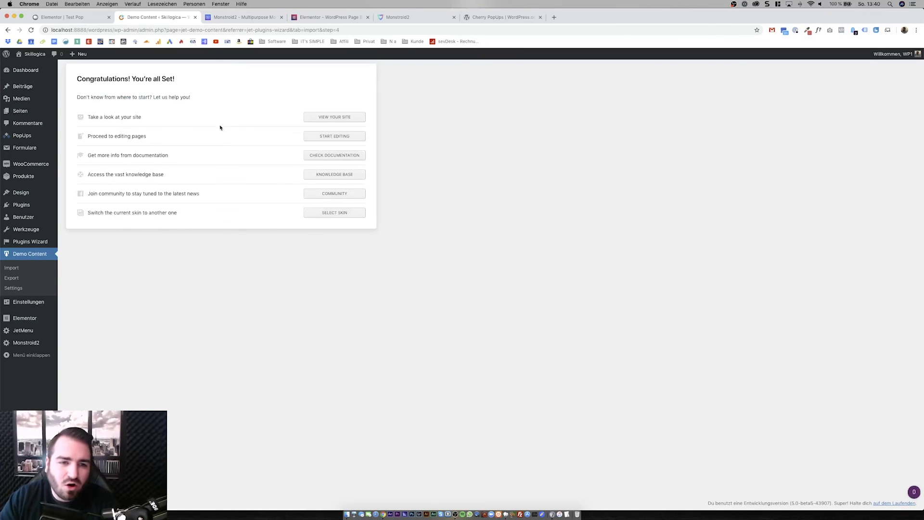
Step: View the site with the Skillogica skin and examine the homepage's sections, animations and layout from header to footer
left_click(316, 115)
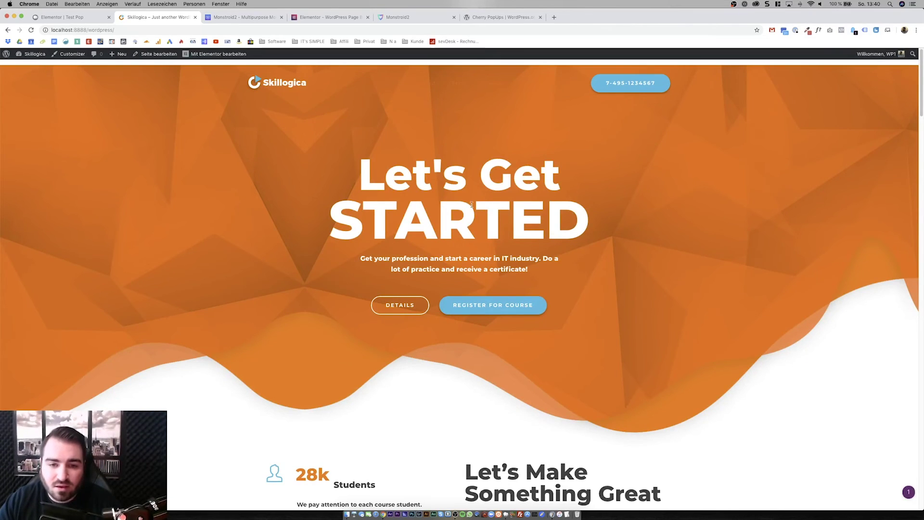
scroll(530, 249, "down", 10)
scroll(530, 250, "down", 15)
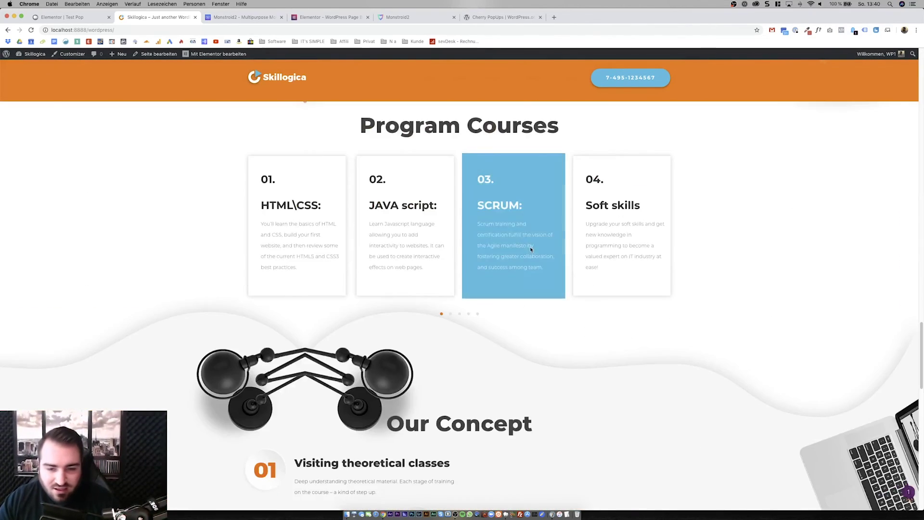
scroll(530, 248, "down", 8)
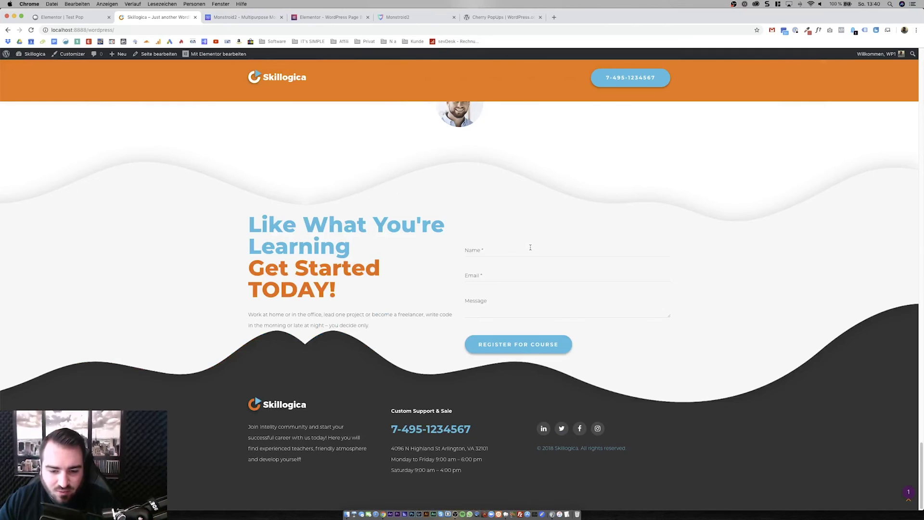
scroll(530, 248, "up", 20)
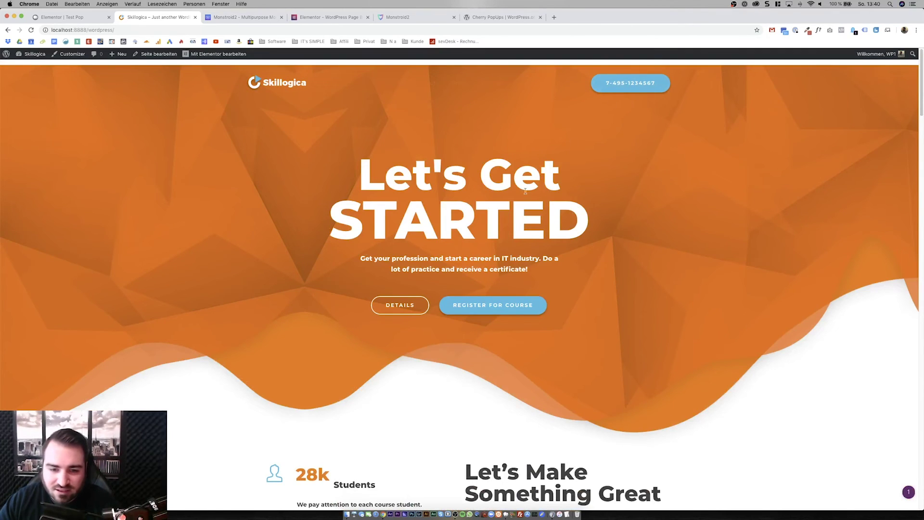
scroll(525, 191, "down", 10)
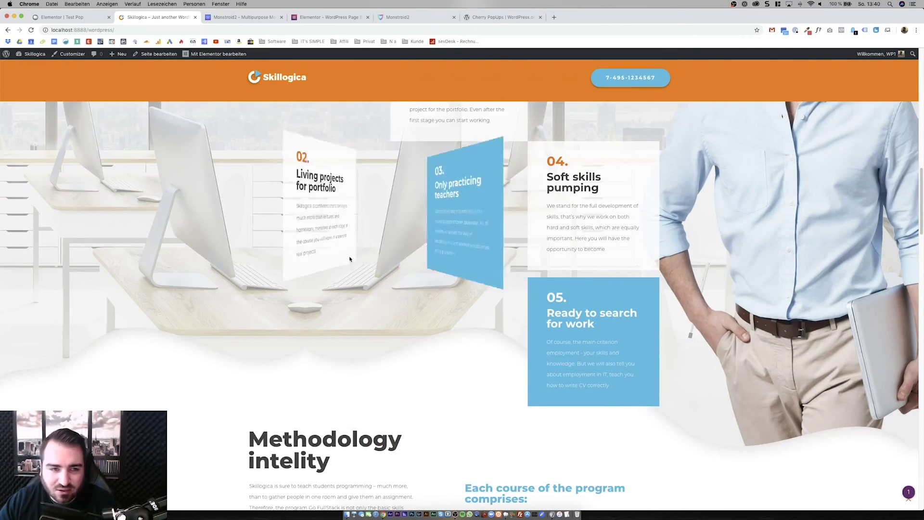
scroll(352, 260, "down", 15)
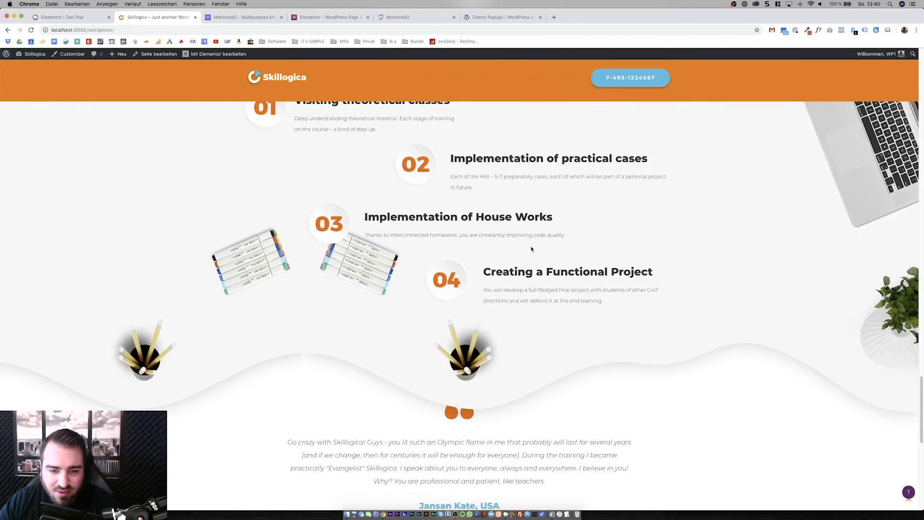
scroll(533, 247, "up", 20)
scroll(414, 272, "down", 3)
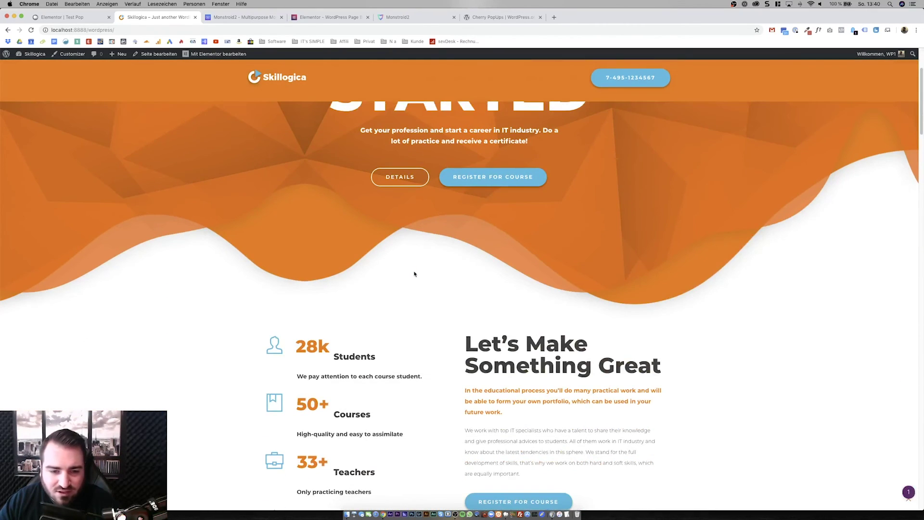
scroll(419, 255, "down", 2)
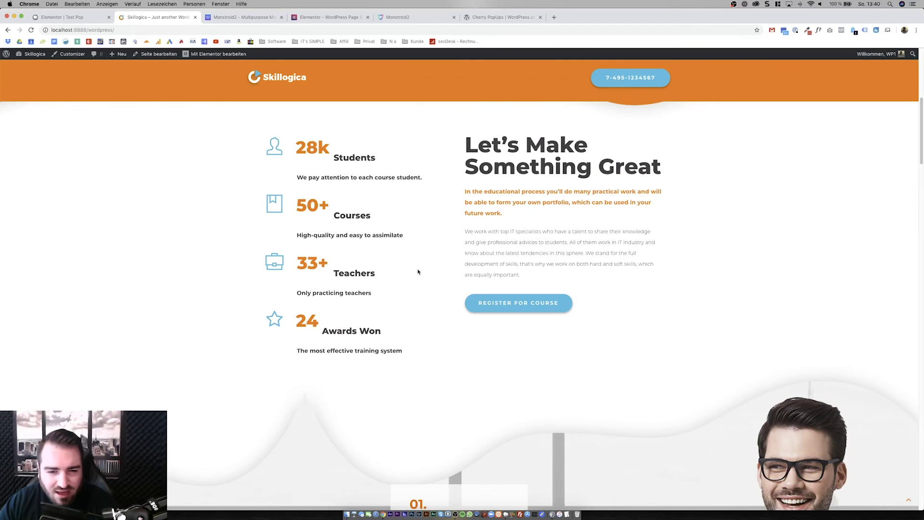
scroll(423, 284, "down", 5)
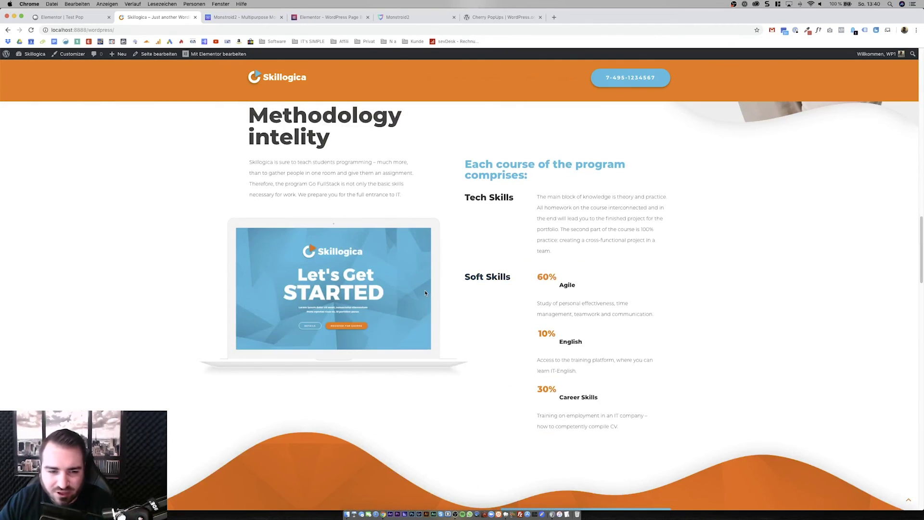
scroll(424, 292, "down", 15)
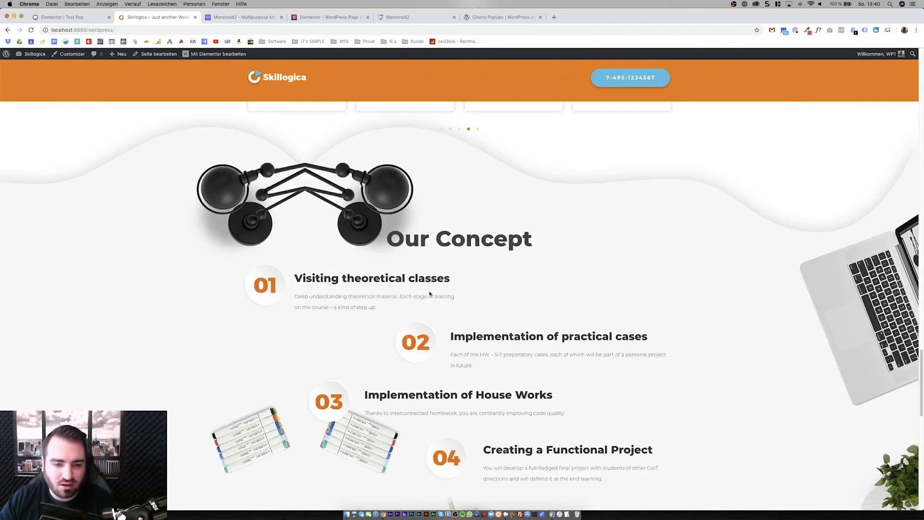